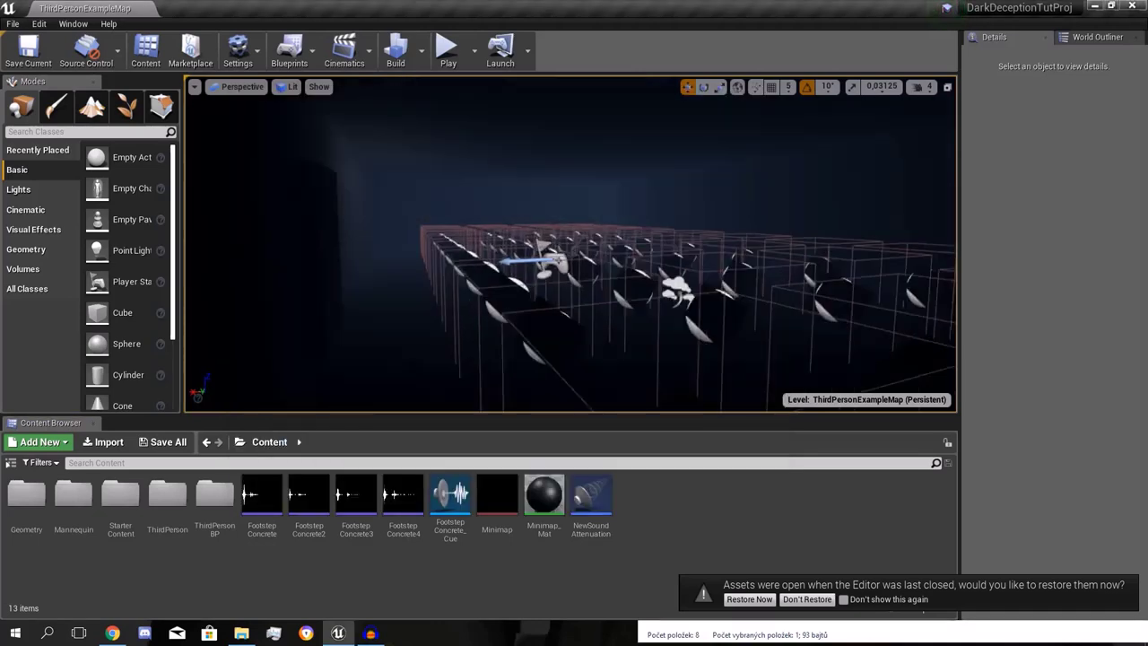
Look over the level, play-test it up to the golden monster, and stop the session
key("w")
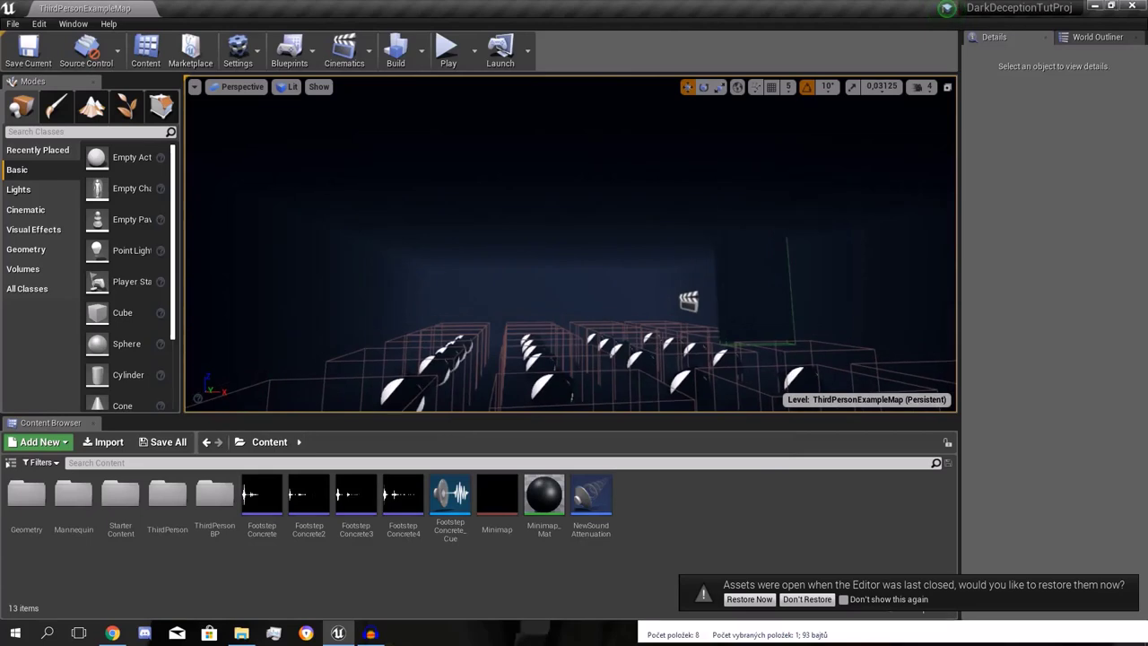
right_click_drag(570, 244, 681, 241)
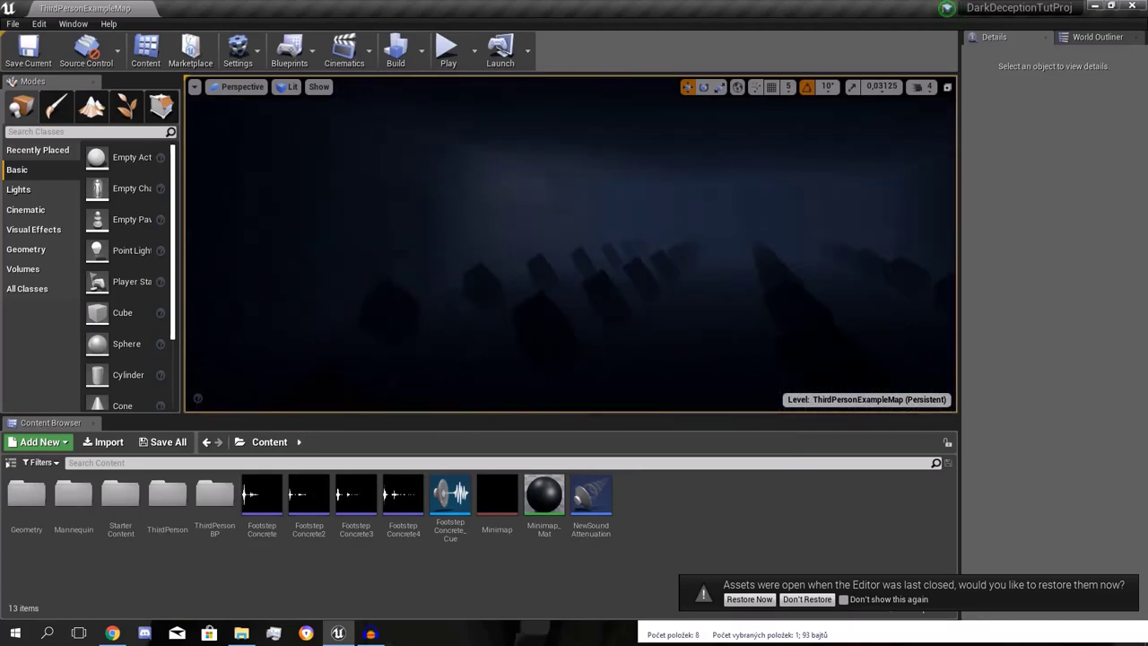
right_click_drag(570, 244, 619, 220)
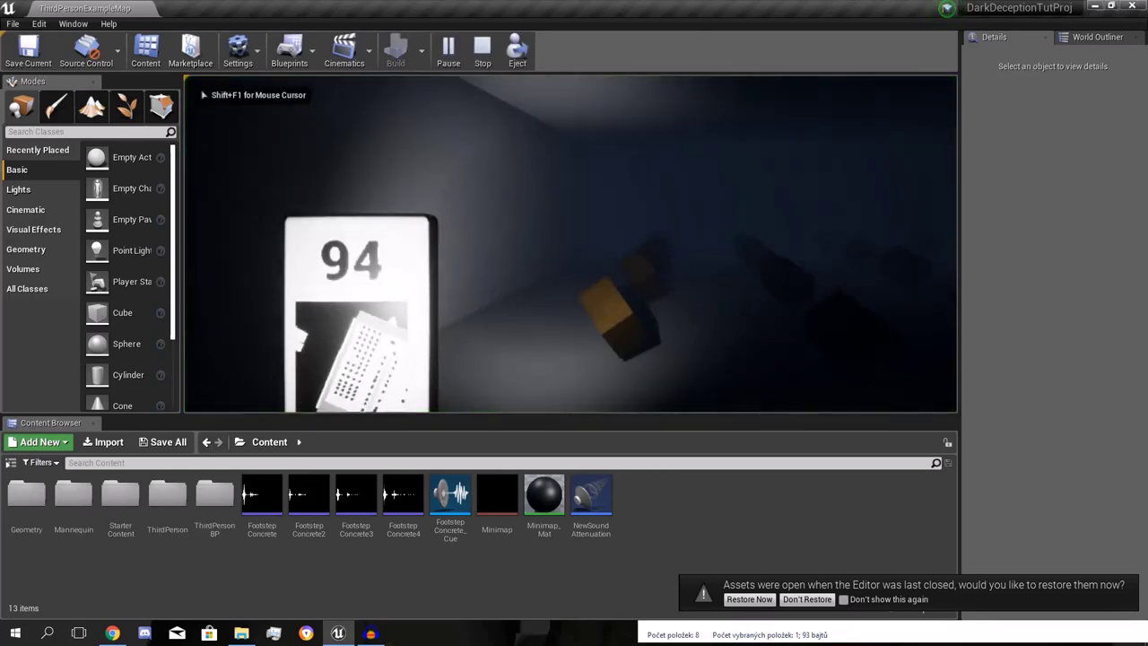
key("w")
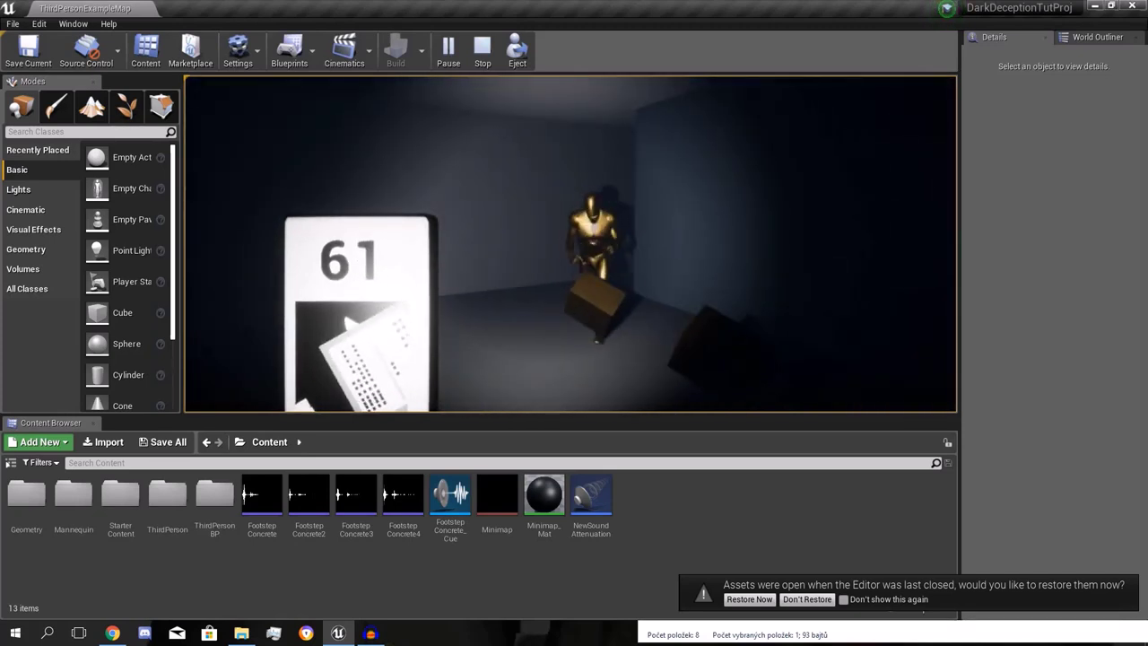
key("Escape")
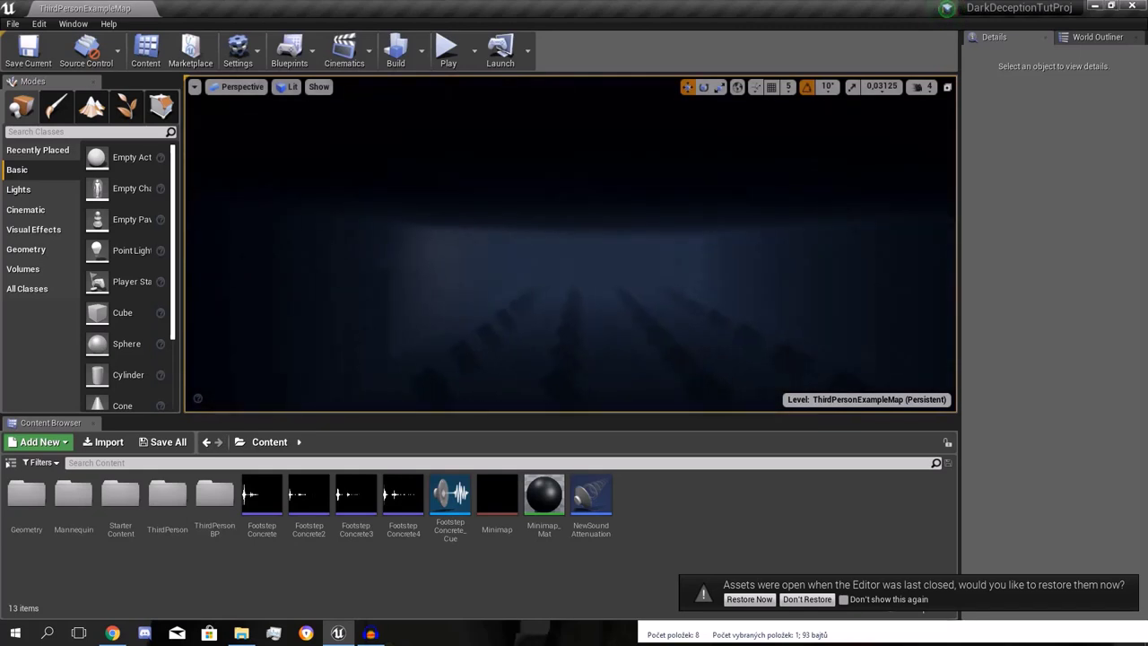
Find the Monster_BP actor in the level and delete it
left_click(287, 86)
right_click_drag(502, 287, 950, 323)
left_click(580, 176)
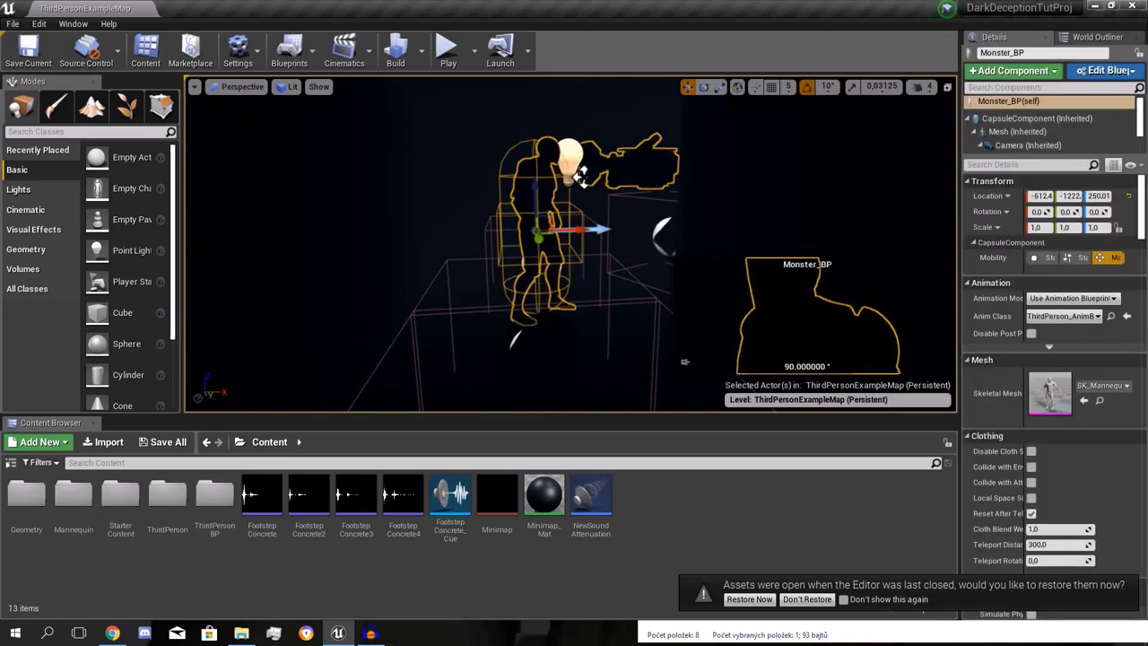
scroll(995, 433, "down", 3)
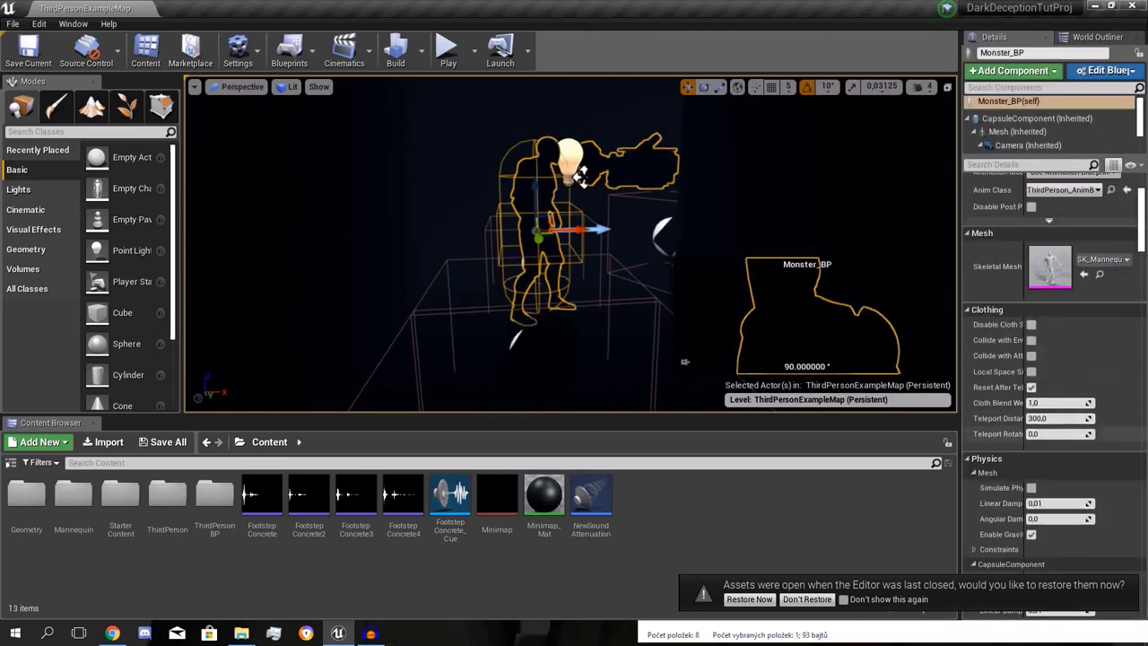
scroll(995, 433, "down", 5)
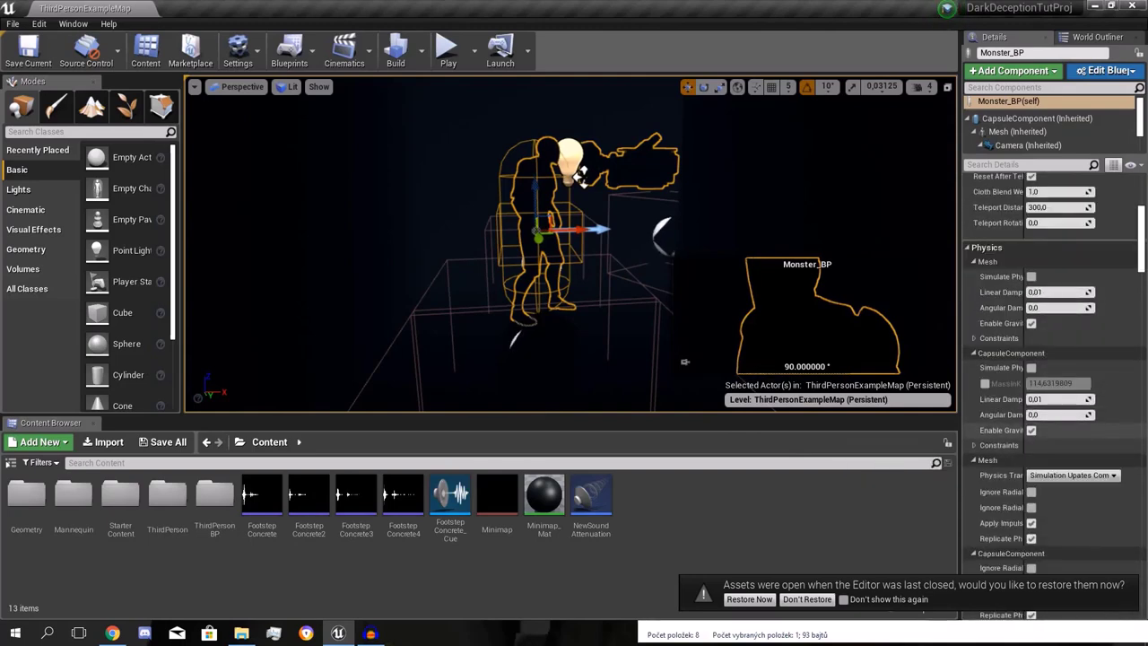
key("Delete")
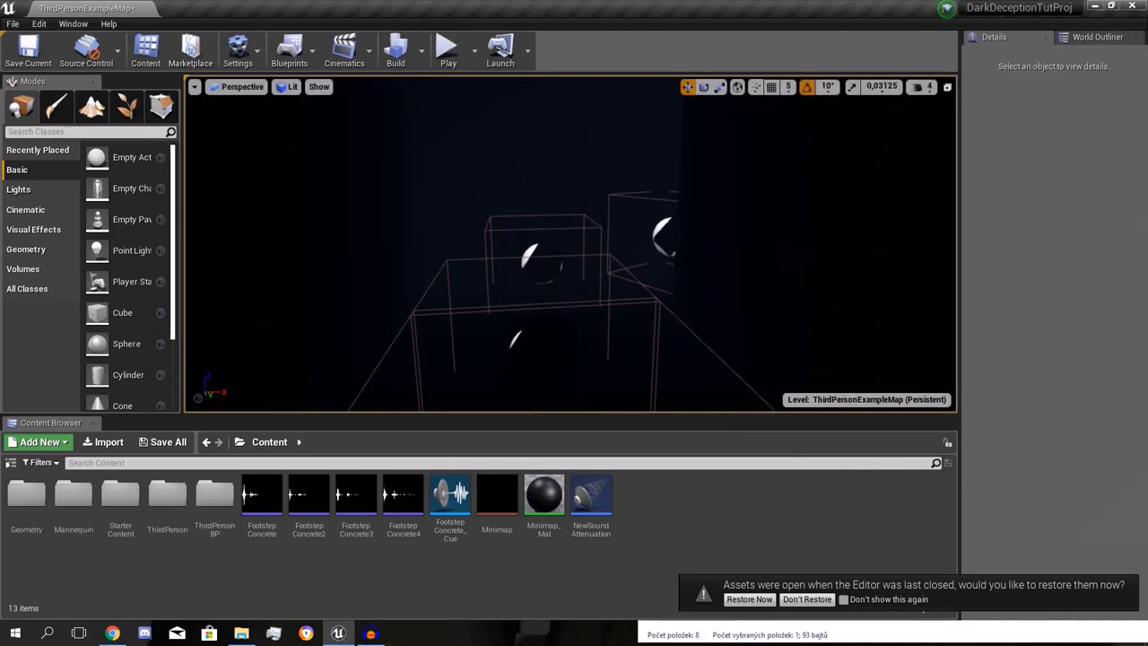
Play-test the level in full screen, collecting golden cubes through the corridors, and return to the normal editor layout
left_click(447, 52)
key("F11")
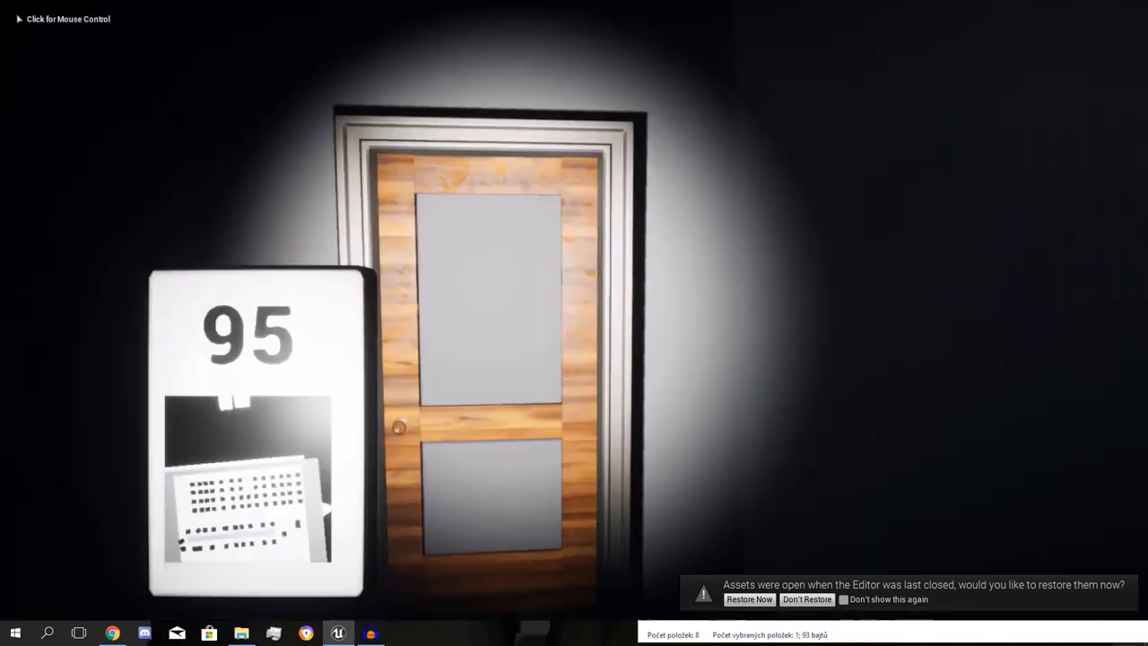
key("w")
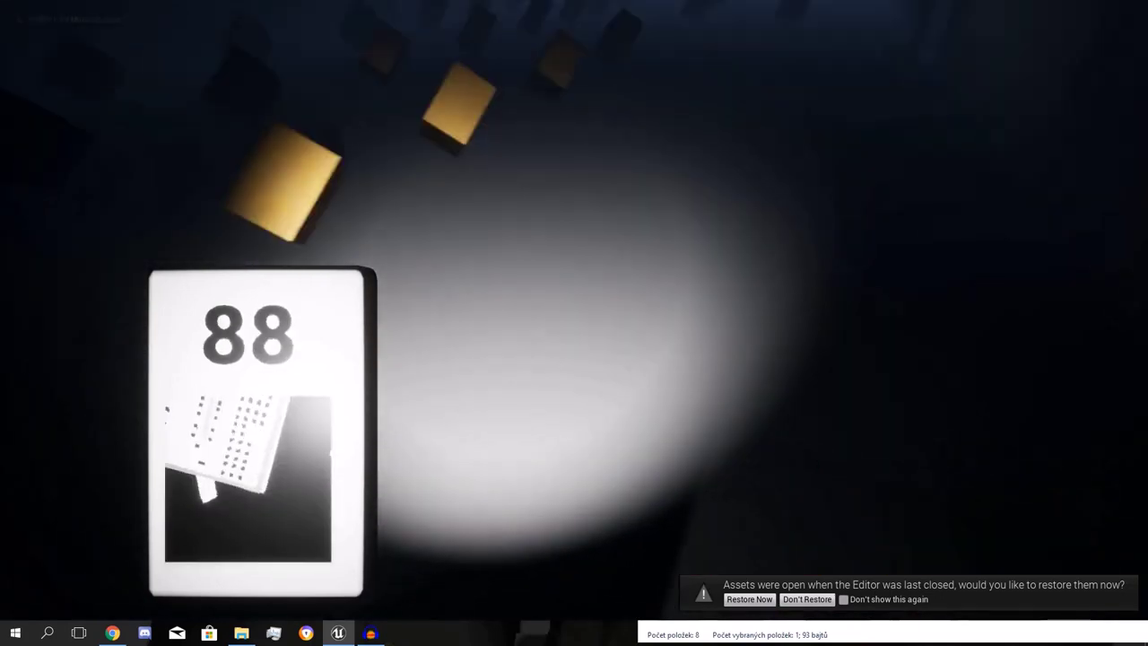
key("w")
key("w")
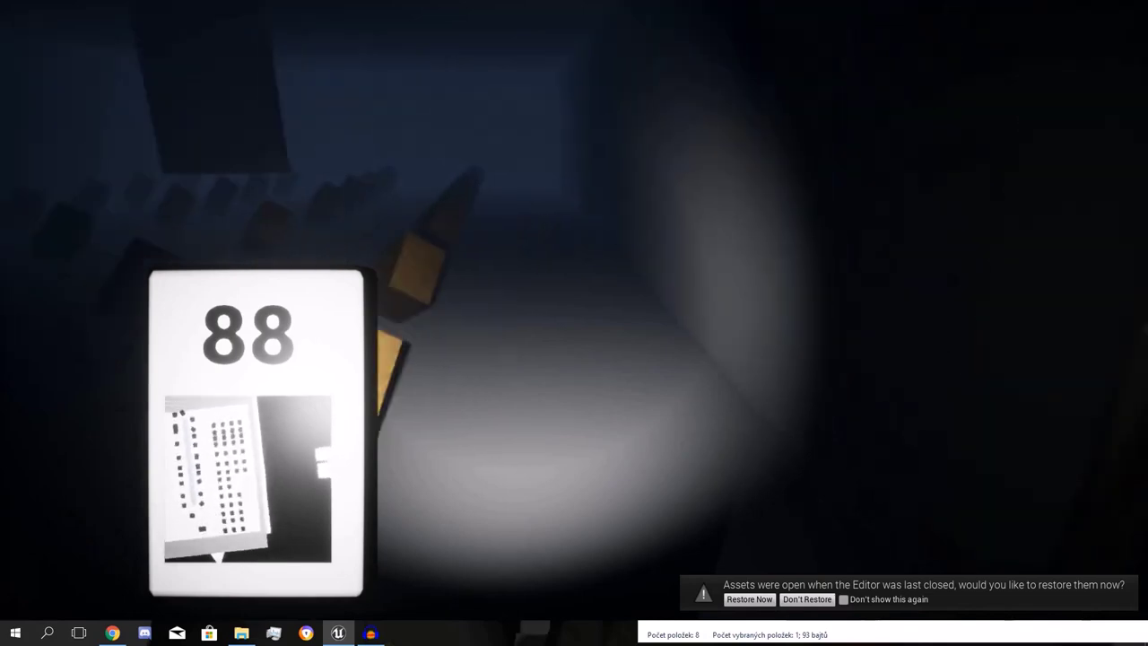
key("w")
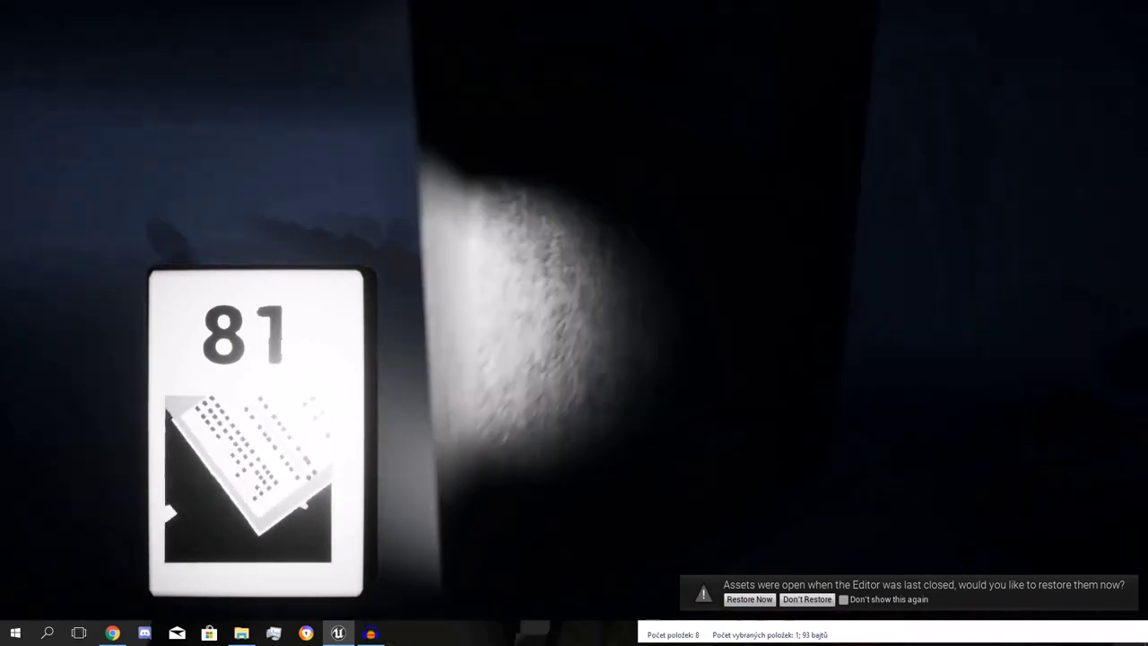
key("w")
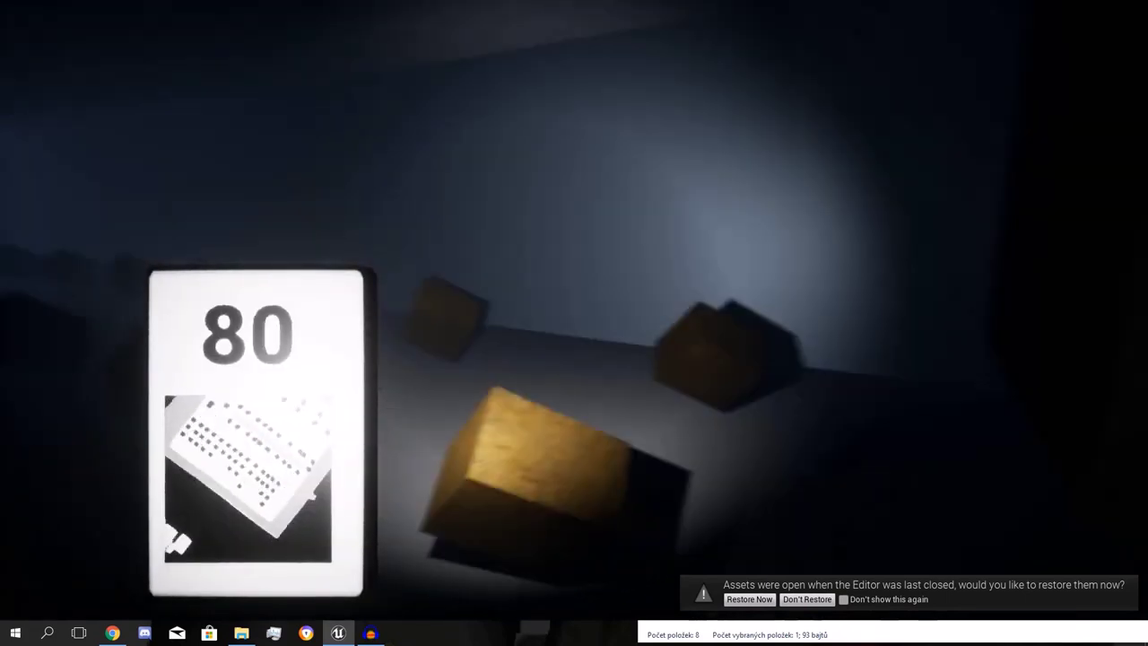
key("w")
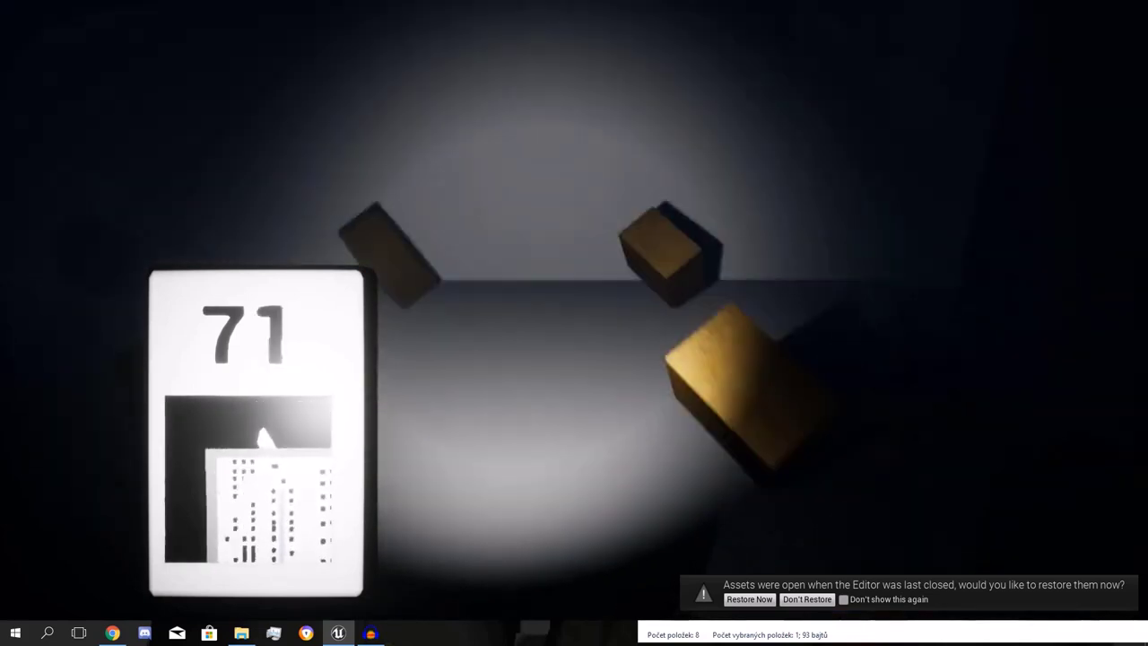
key("w")
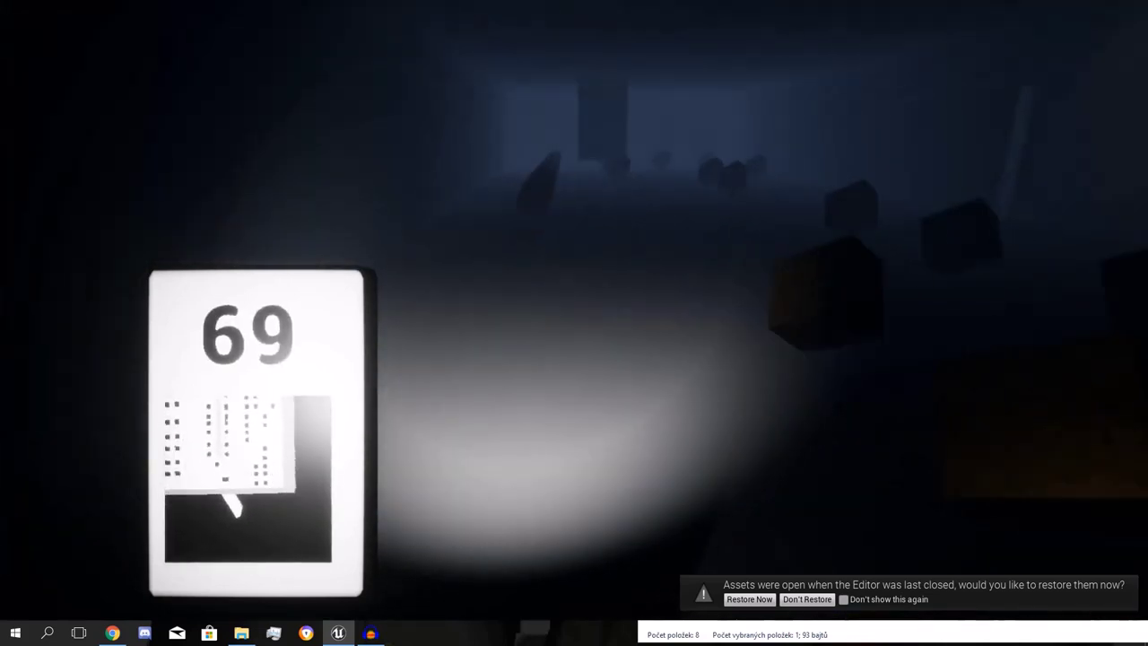
key("w")
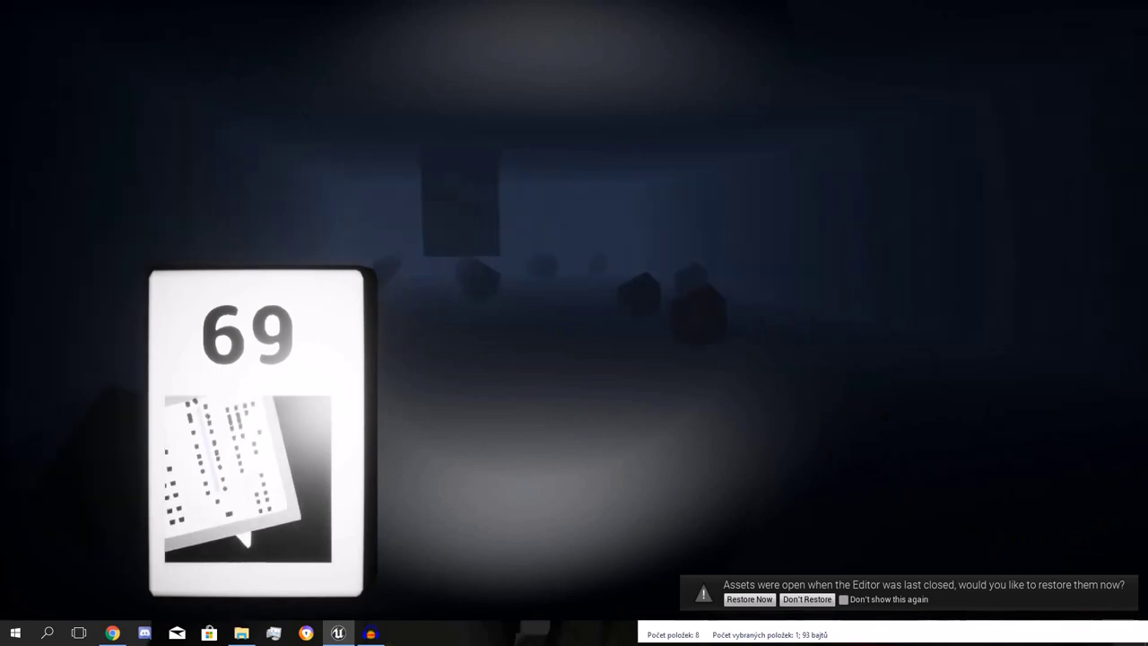
key("w")
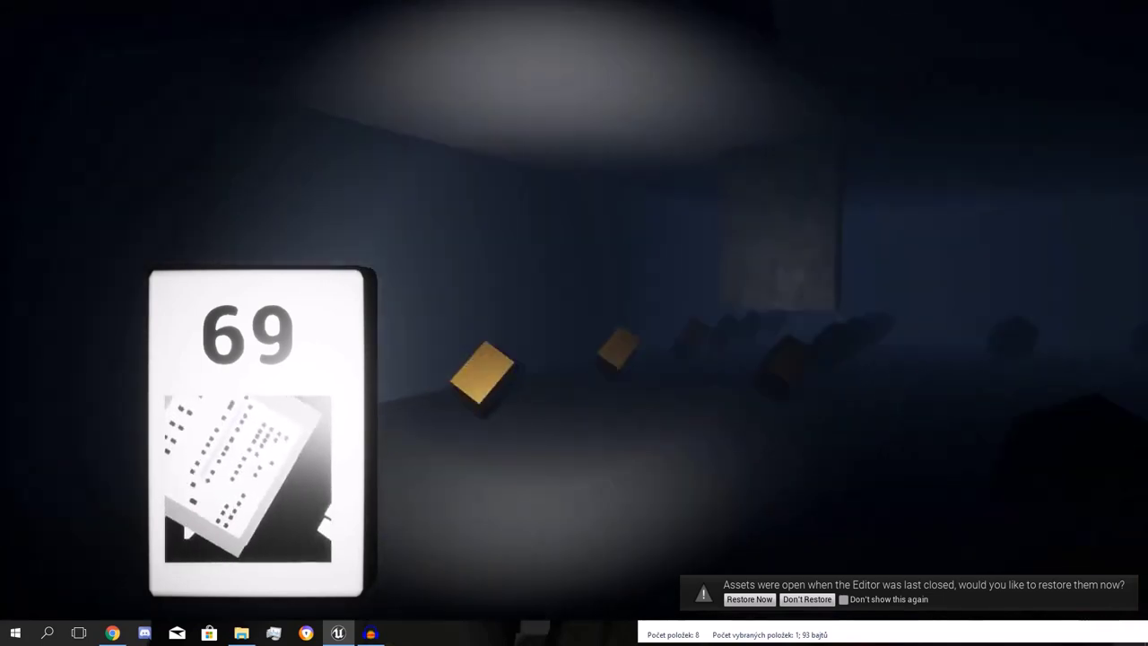
key("w")
key("w")
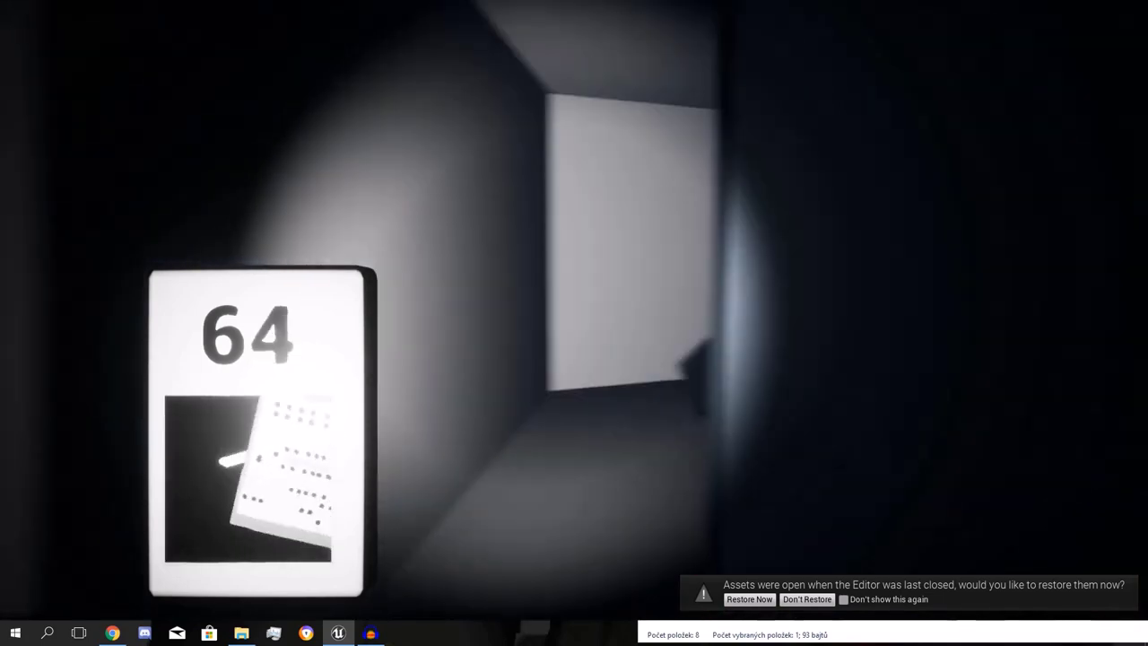
key("w")
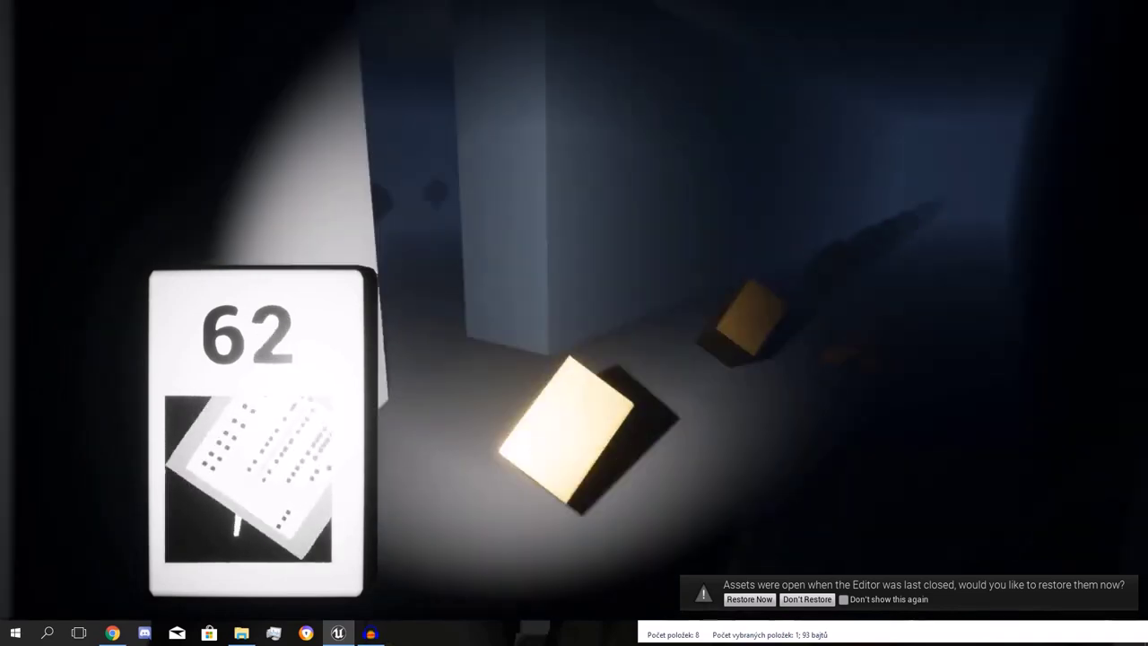
key("a")
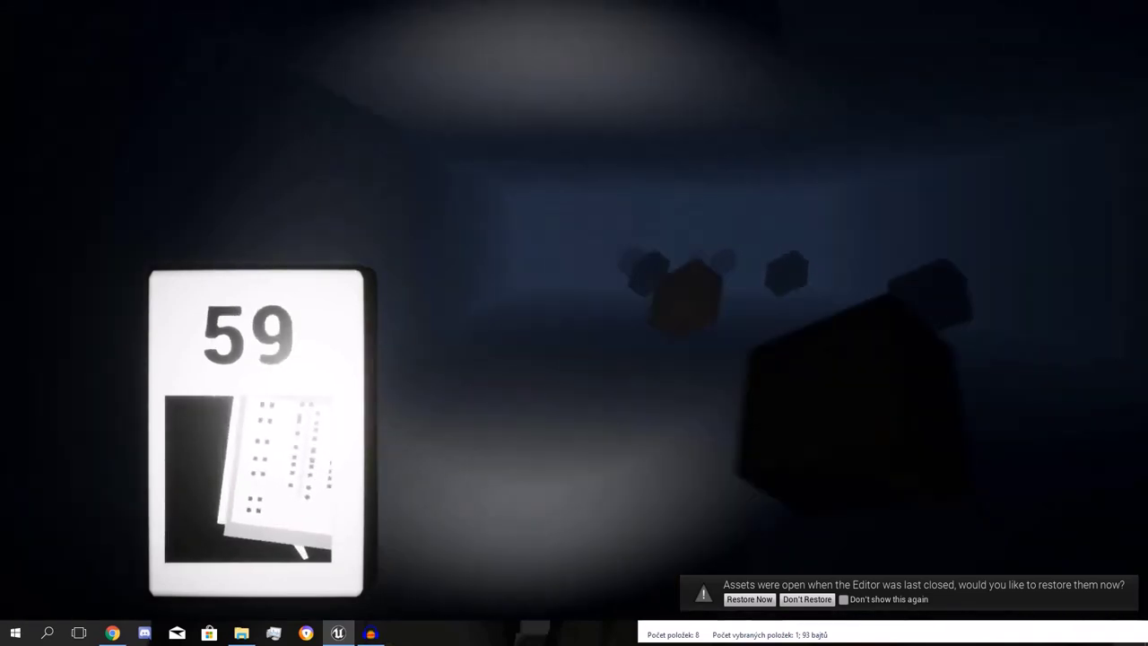
key("w")
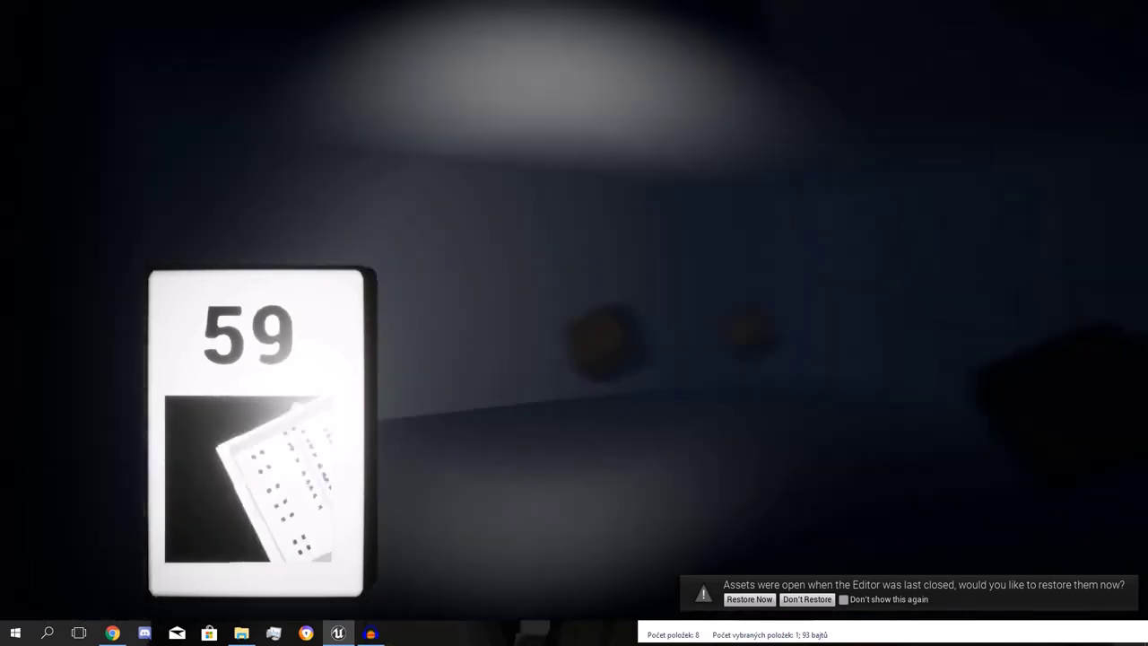
key("w")
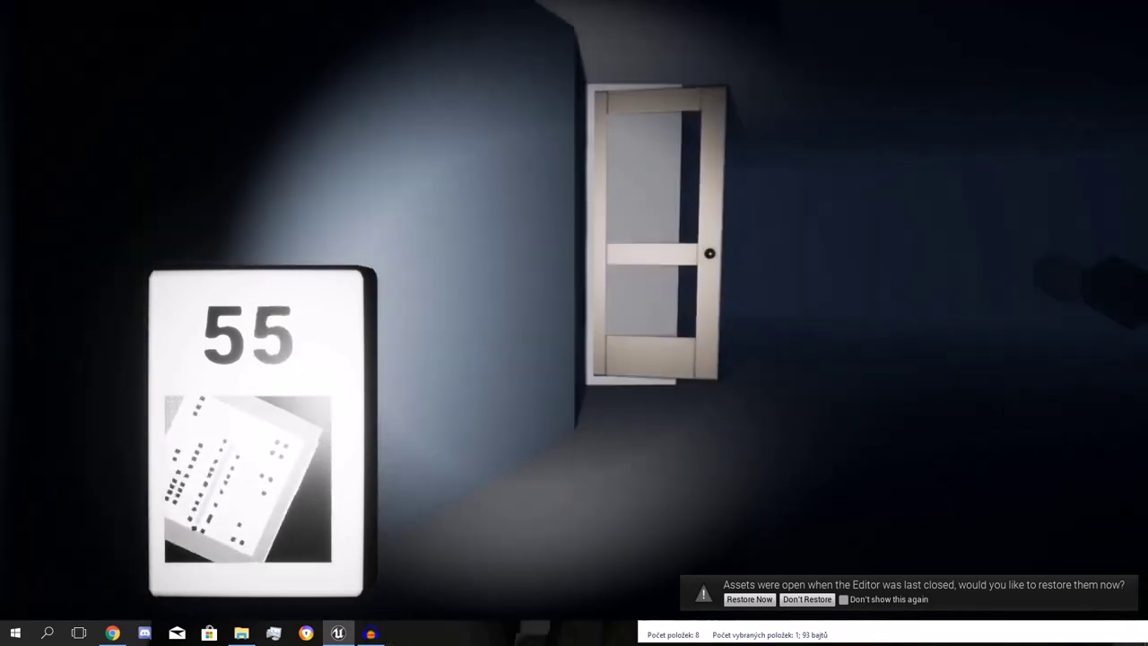
key("w")
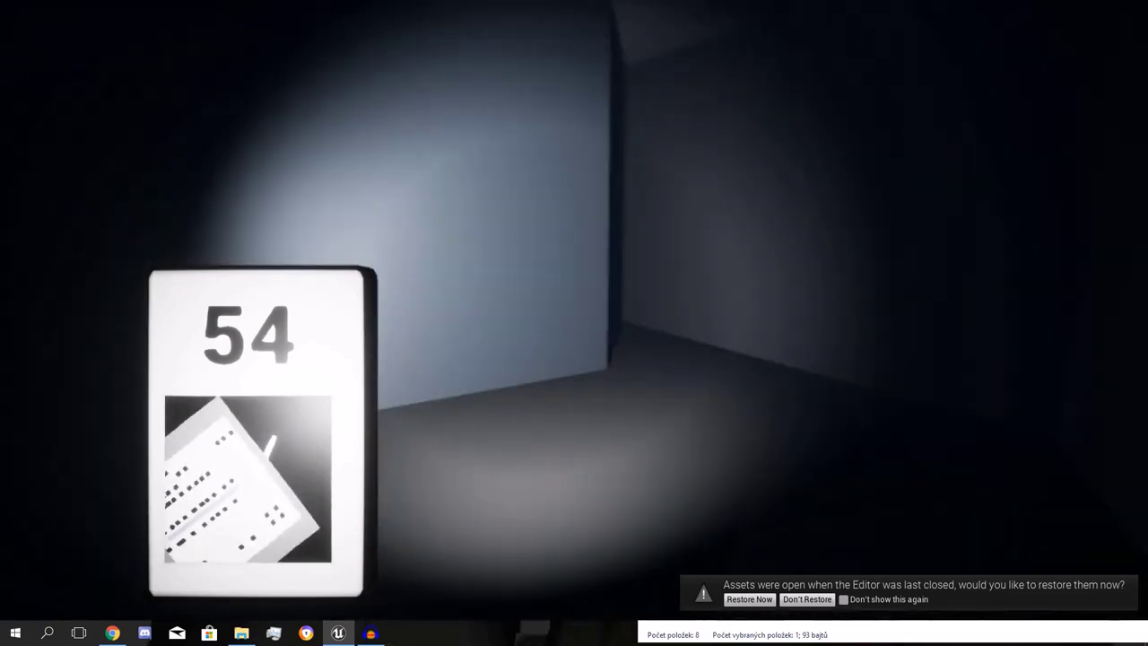
key("w")
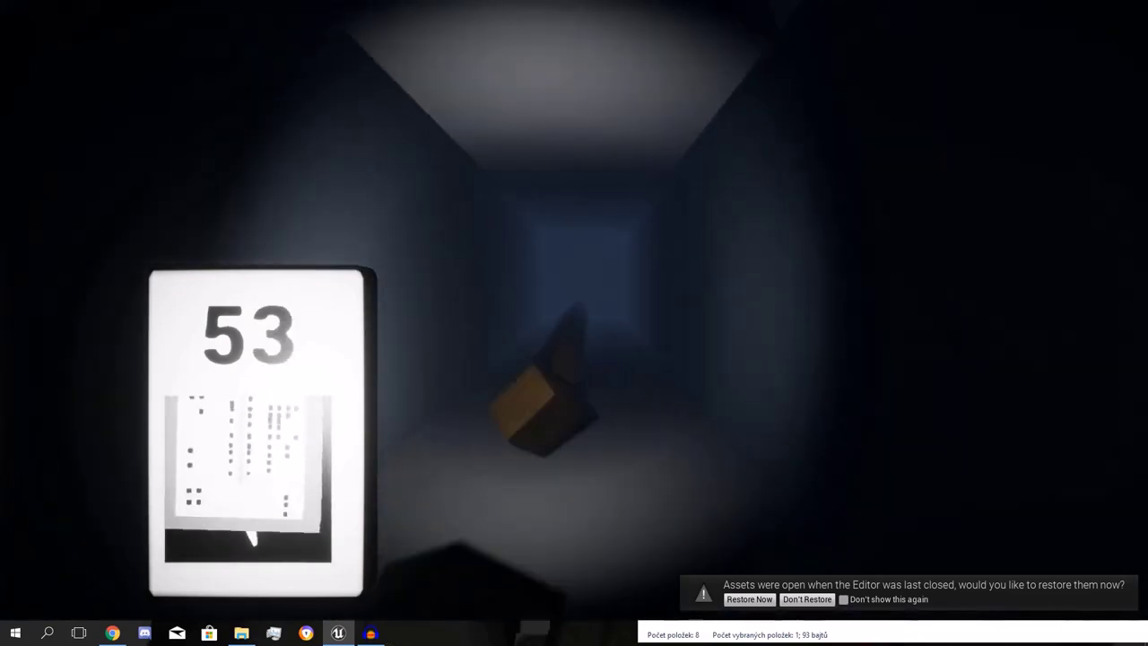
key("w")
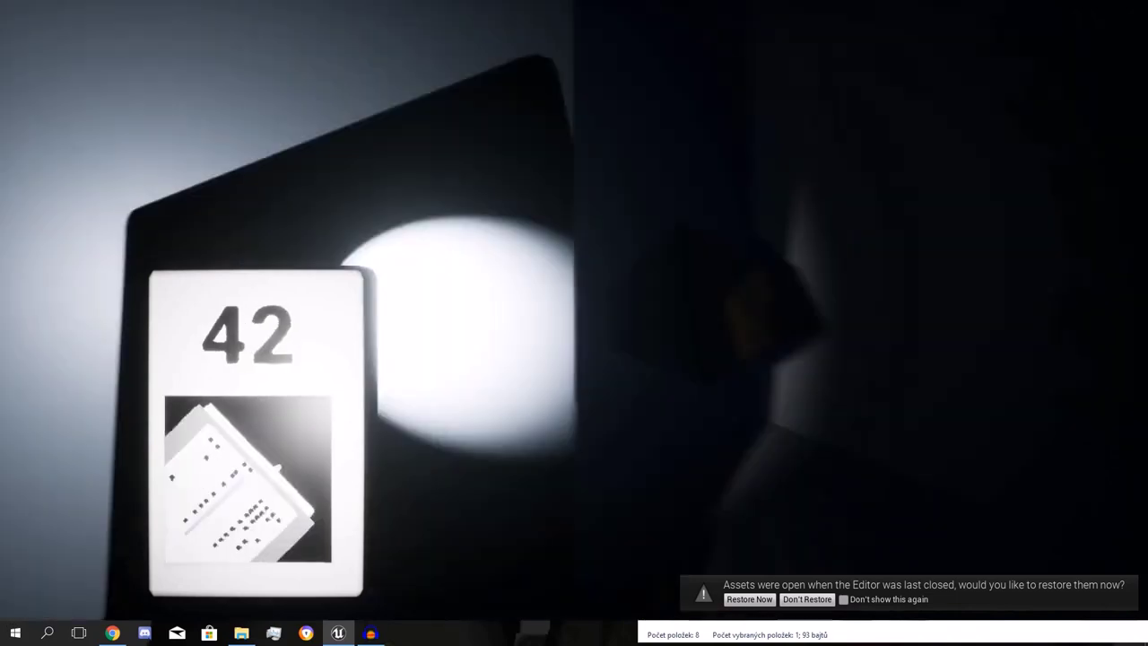
key("w")
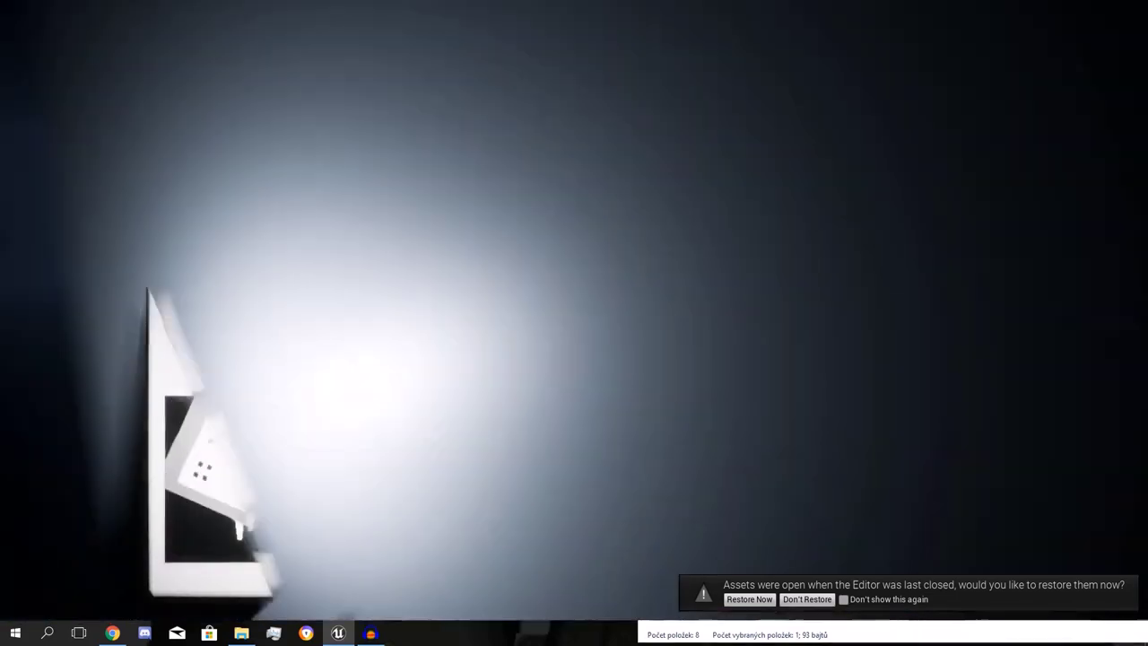
key("Escape")
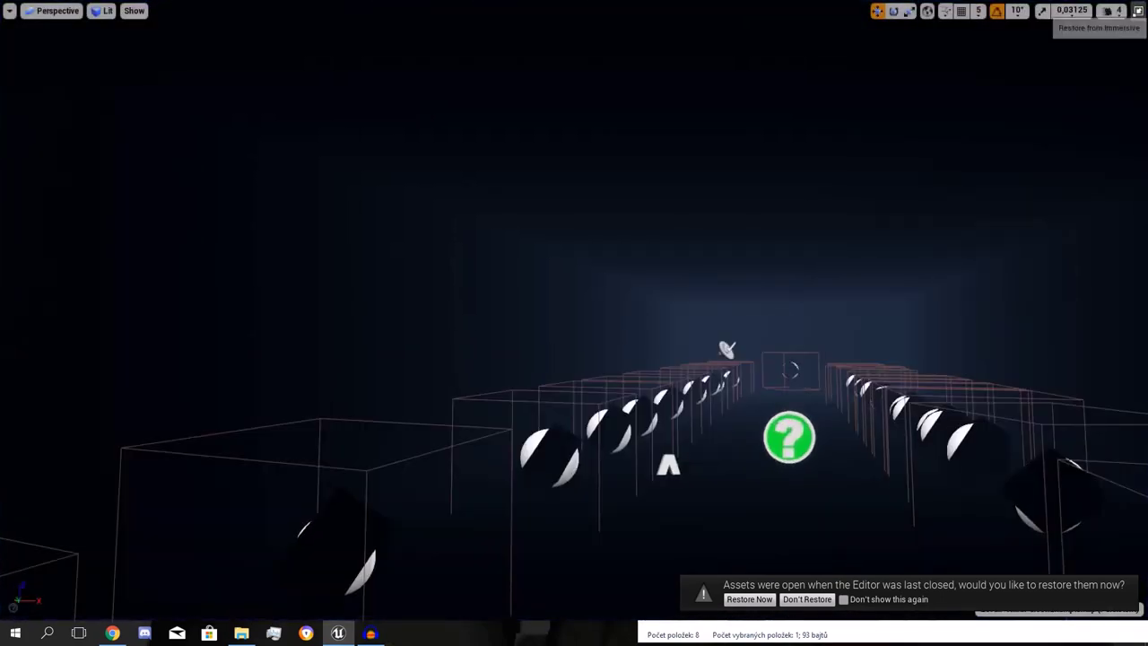
left_click(1137, 10)
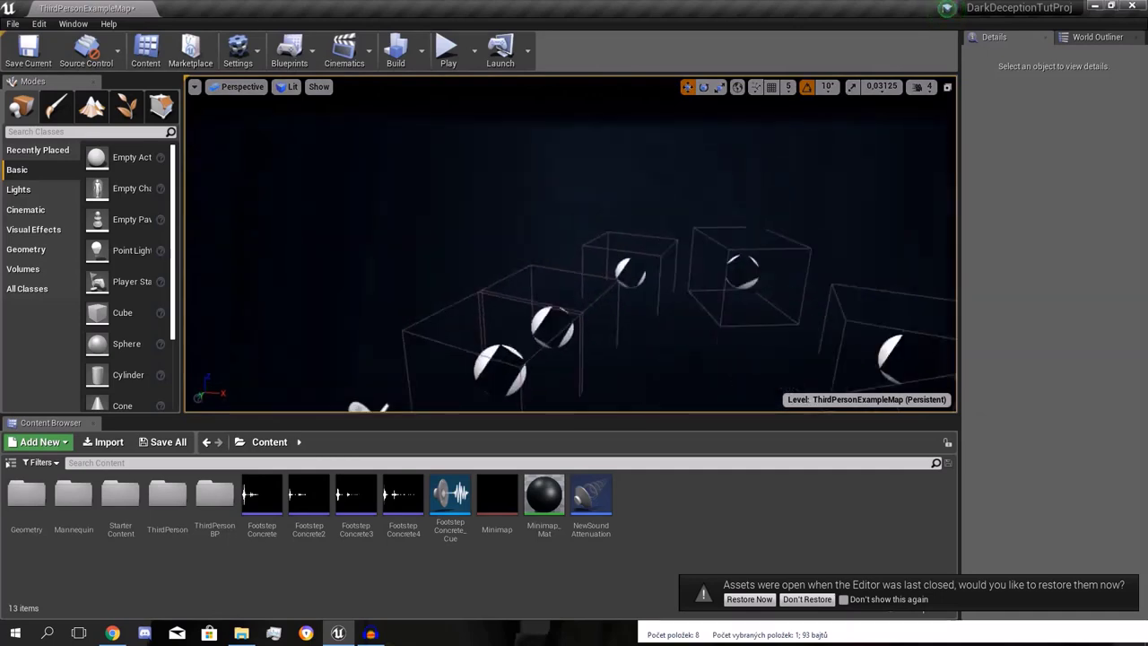
Switch the perspective viewport to Unlit shading while facing the corridor of golden cubes
right_click_drag(571, 244, 901, 244)
key("w")
key("w")
left_click(285, 86)
left_click(296, 128)
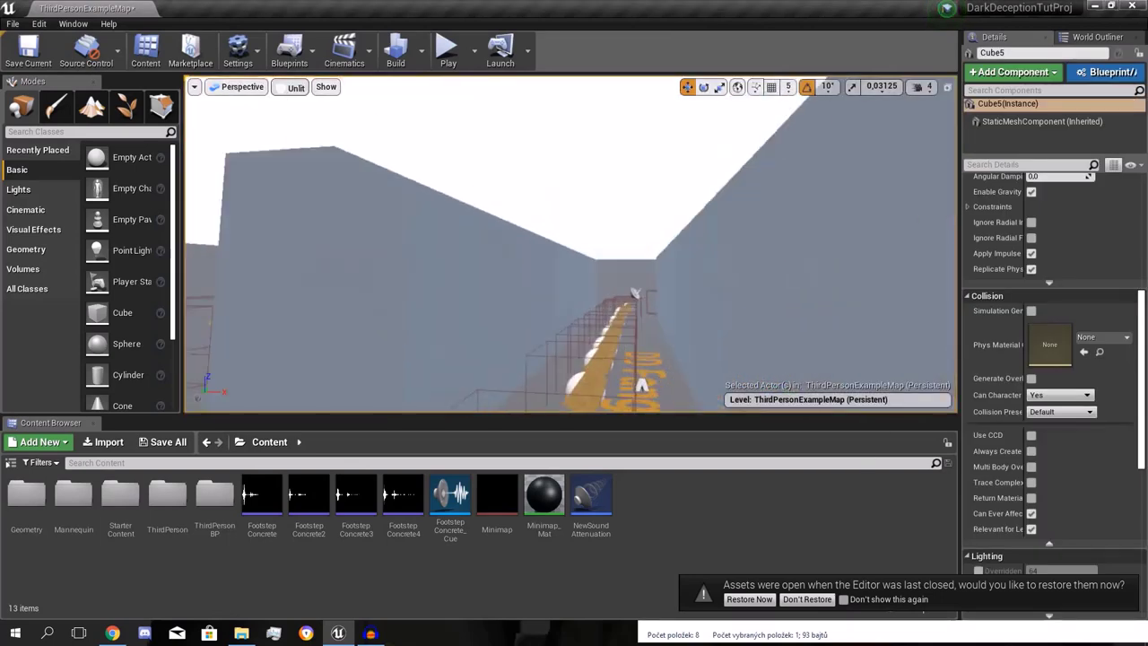
Select the Starter_Music_Cue sound actor in the corridor and examine its volume and pitch multiplier settings
key("w")
right_click_drag(571, 244, 584, 292)
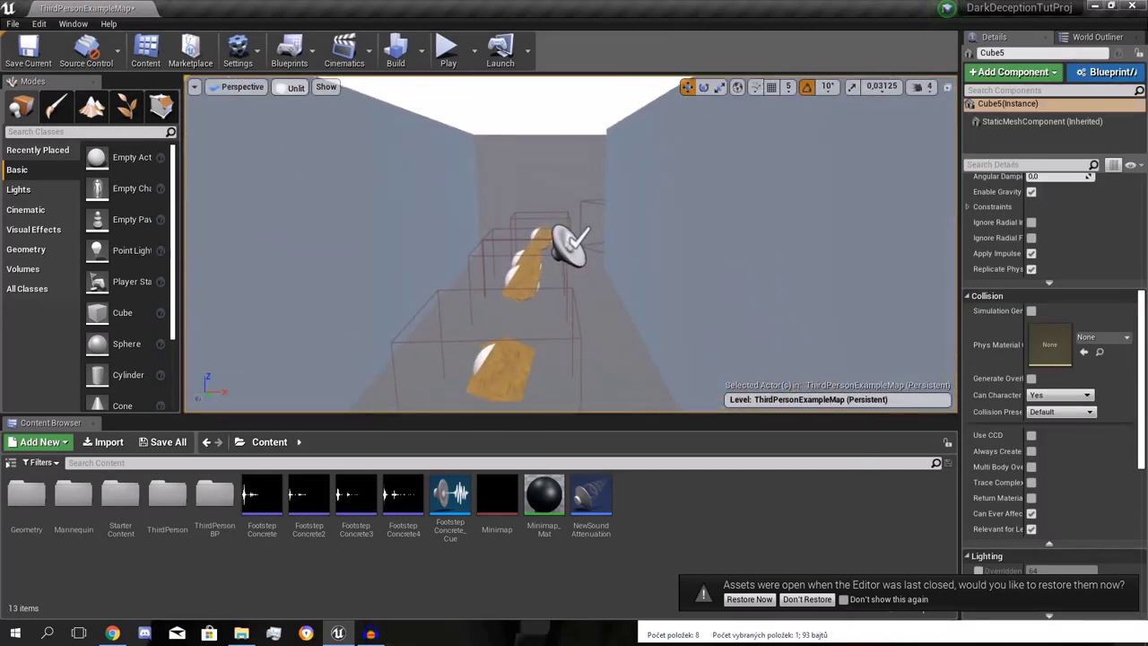
left_click(570, 246)
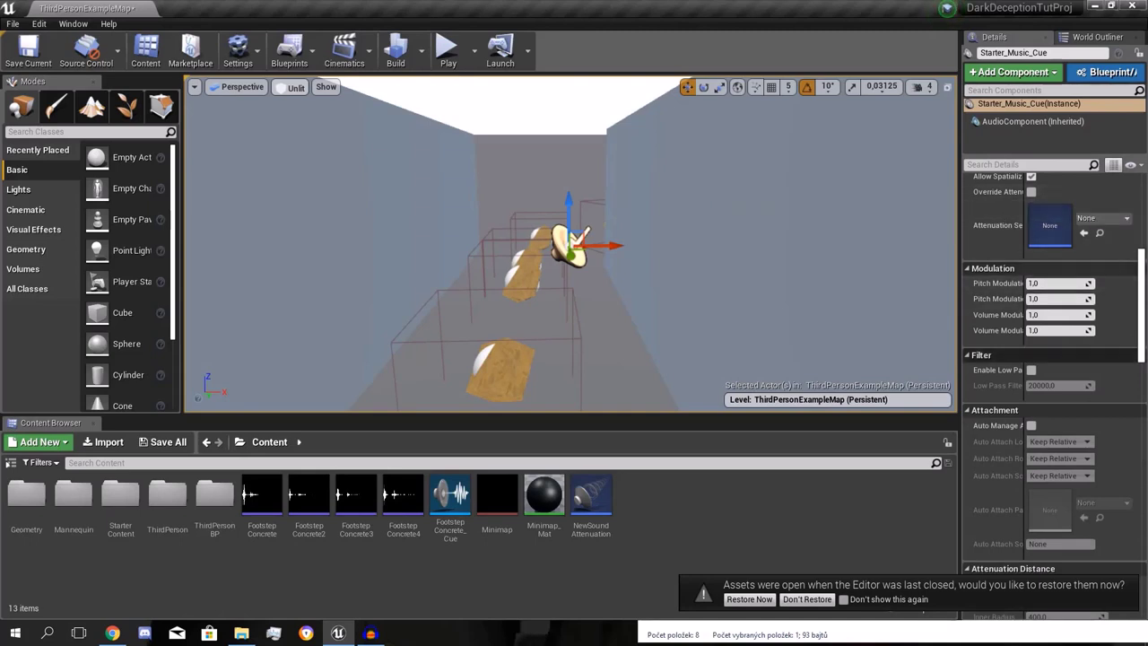
scroll(1053, 358, "up", 5)
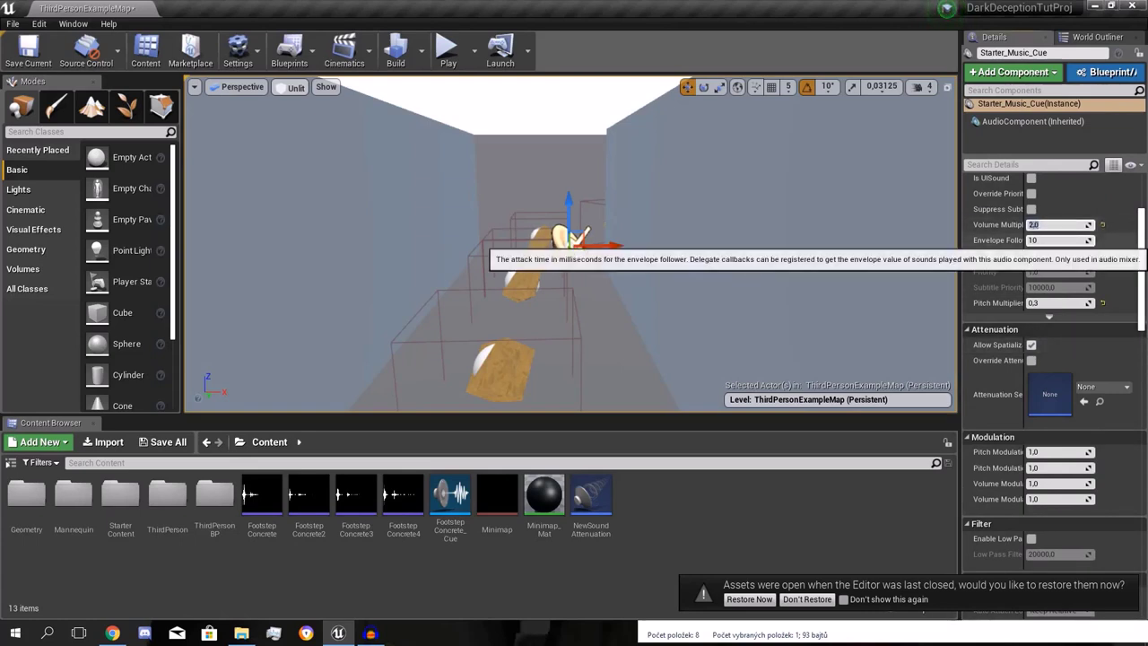
Play-test the level in the viewport, moving and looking around among the golden cubes, and end the session
key("w")
right_click_drag(502, 242, 506, 213)
left_click(447, 51)
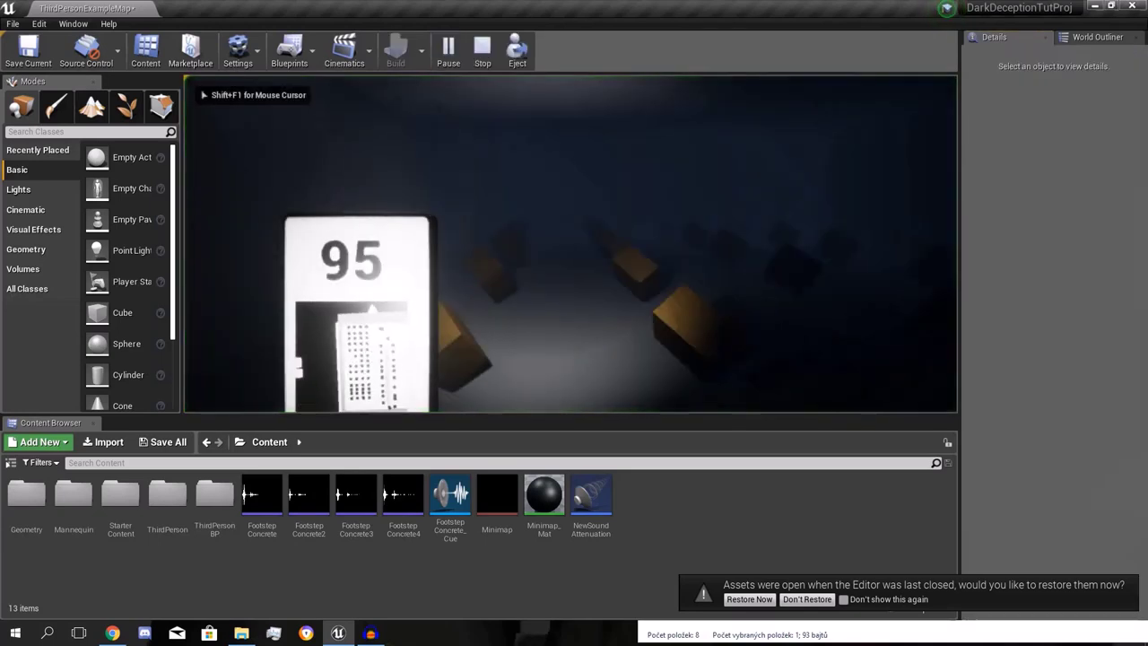
key("a")
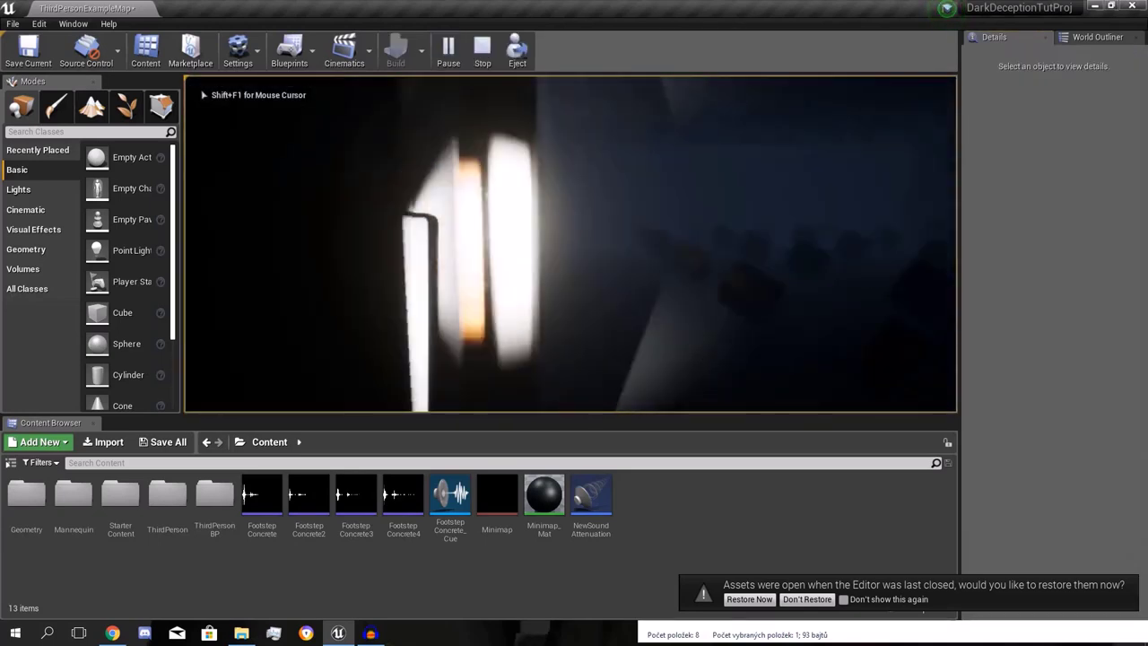
key("Escape")
Find the tall metal block above the golden cubes and select the Matinee actor beside it
key("w")
right_click_drag(570, 243, 674, 276)
key("w")
left_click(551, 305)
right_click_drag(551, 305, 502, 237)
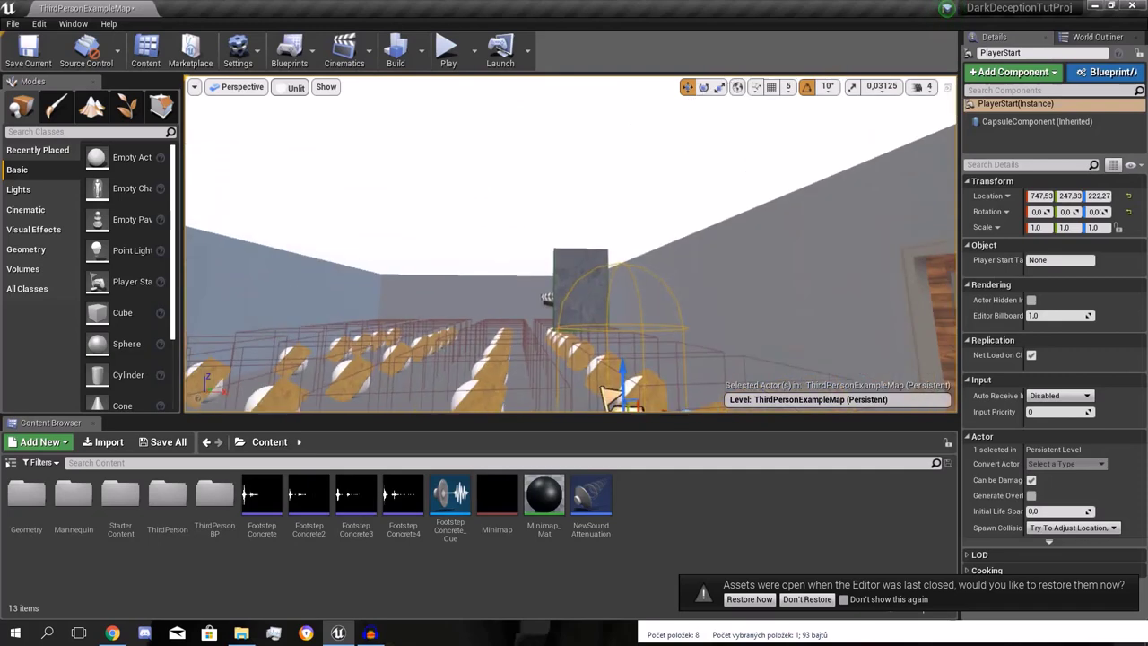
left_click(581, 289)
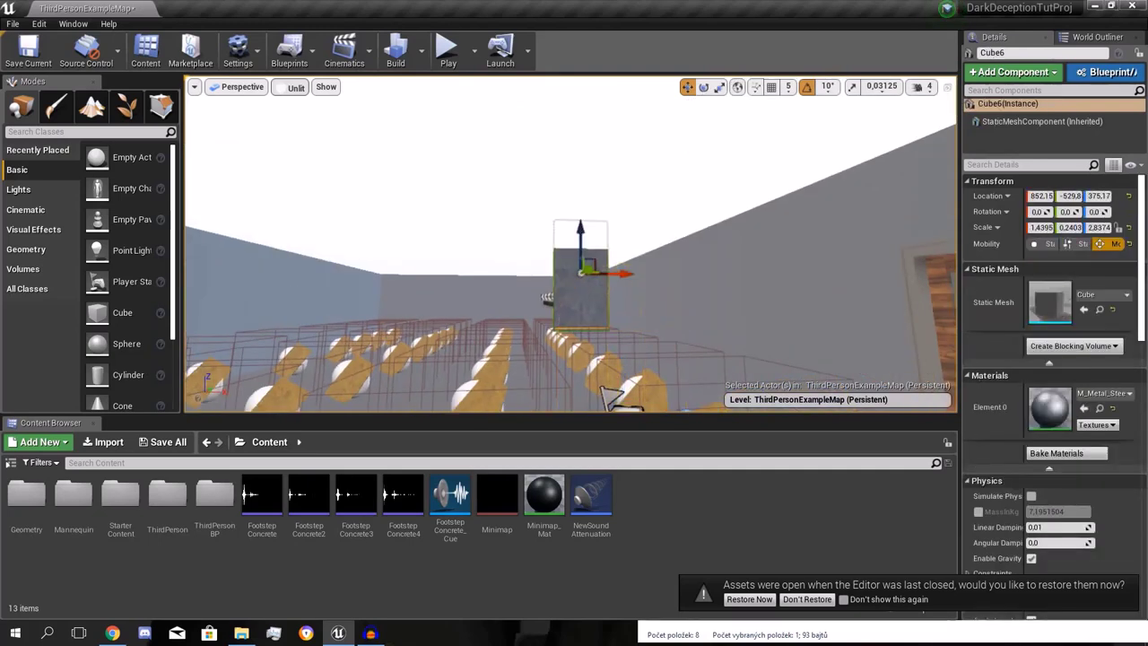
key("ctrl+z")
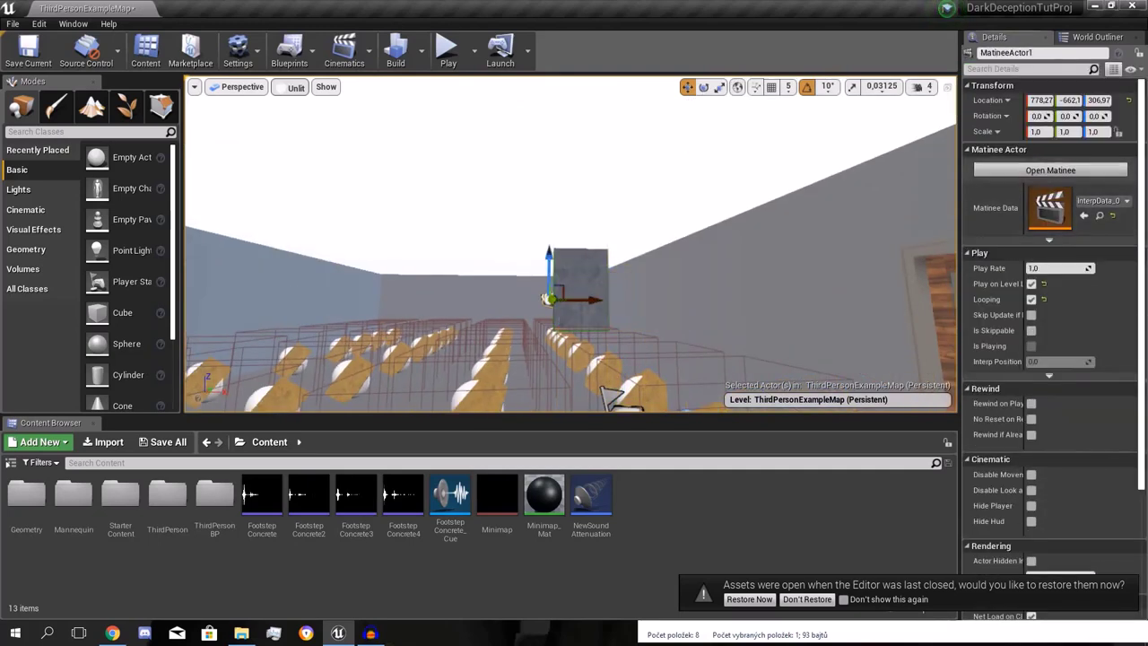
Open the Matinee actor in the legacy editor without converting it, preview its Movement track, and close the editor
left_click(1050, 171)
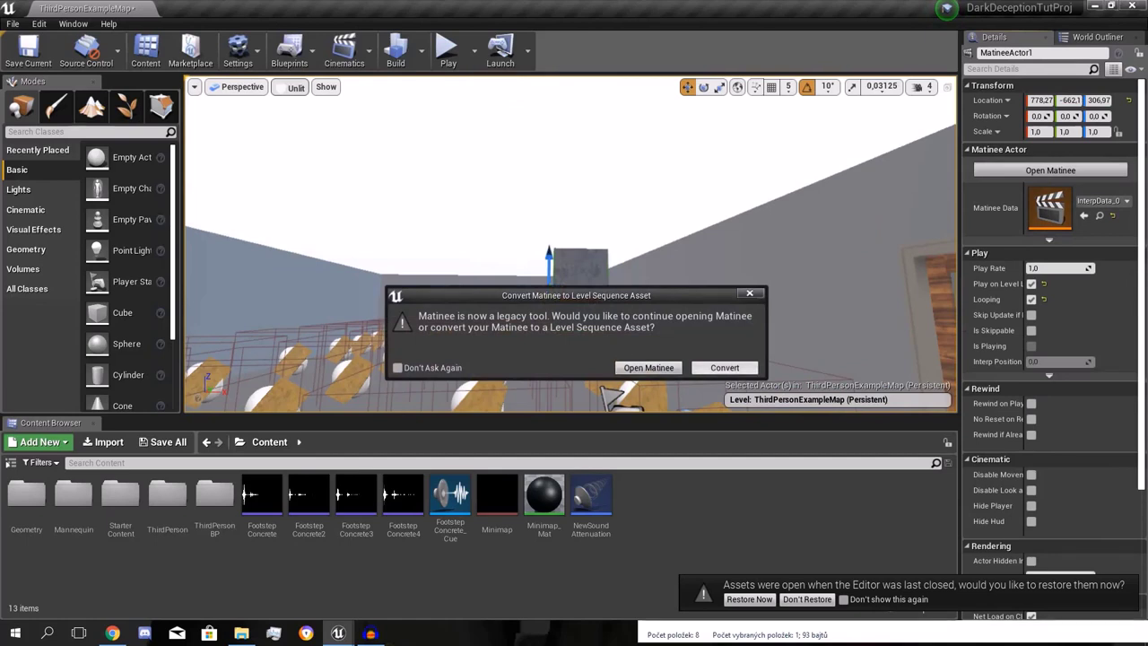
left_click(648, 368)
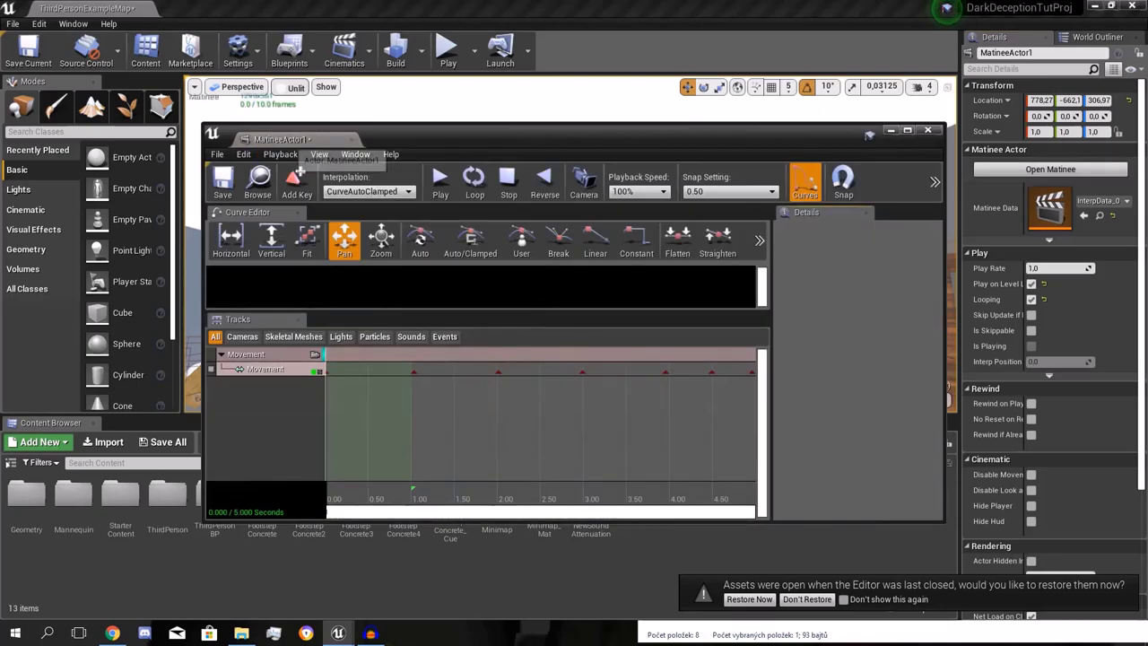
left_click_drag(291, 140, 394, 190)
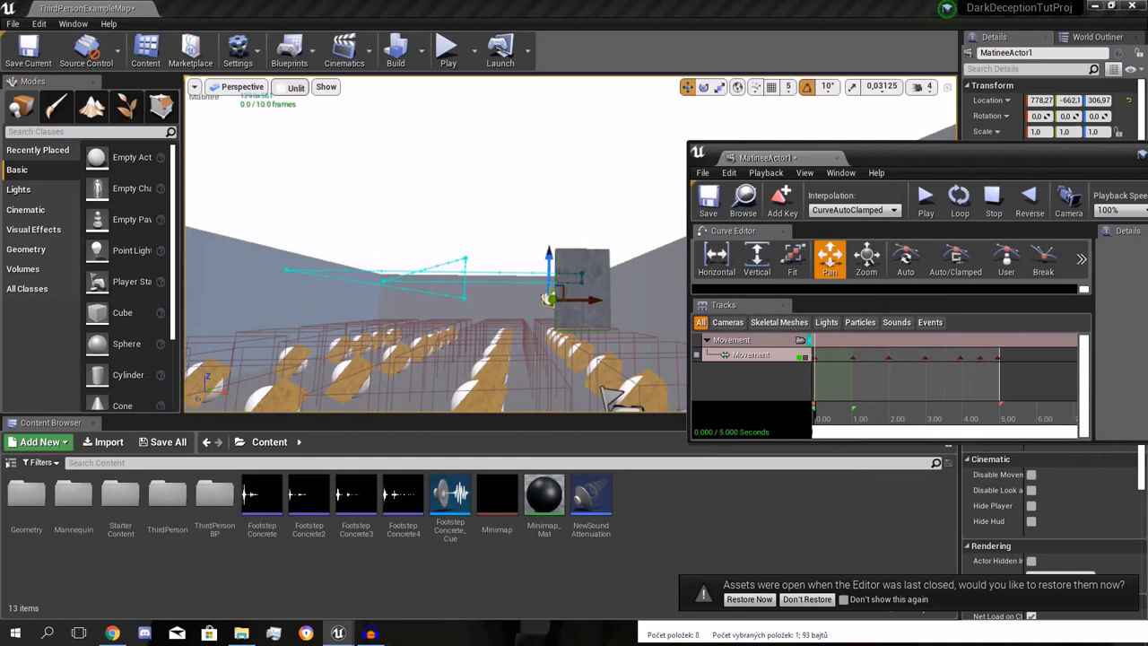
key("space")
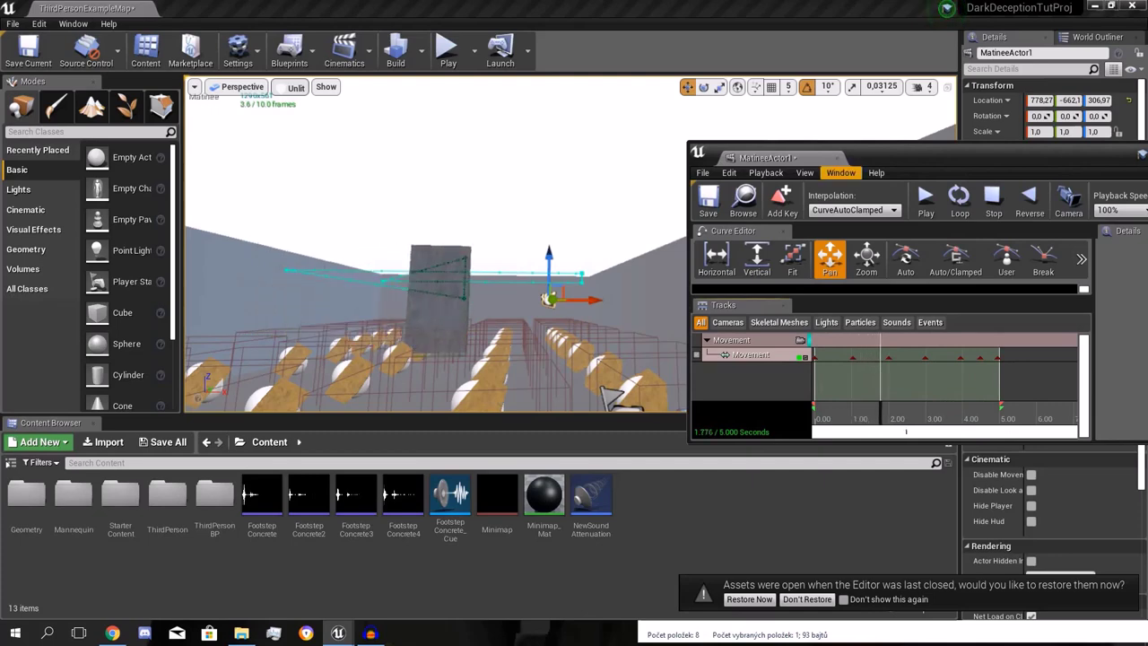
left_click(836, 158)
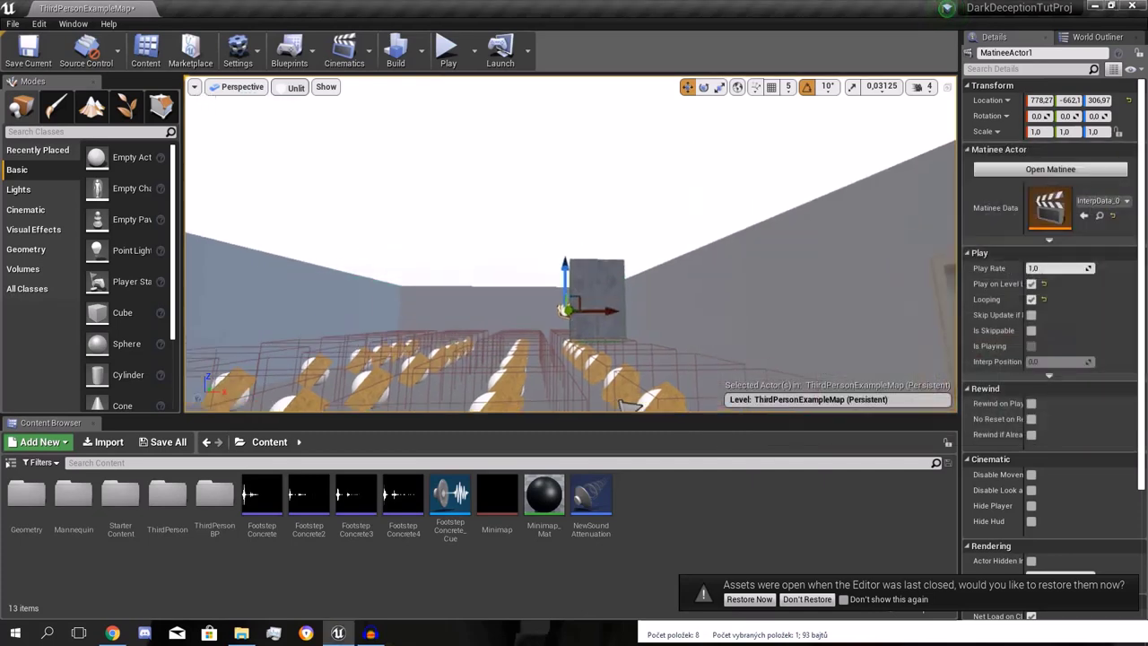
right_click_drag(570, 244, 722, 266)
Preview the FootstepConcrete, FootstepConcrete3 and FootstepConcrete4 sound waves
mouse_move(259, 495)
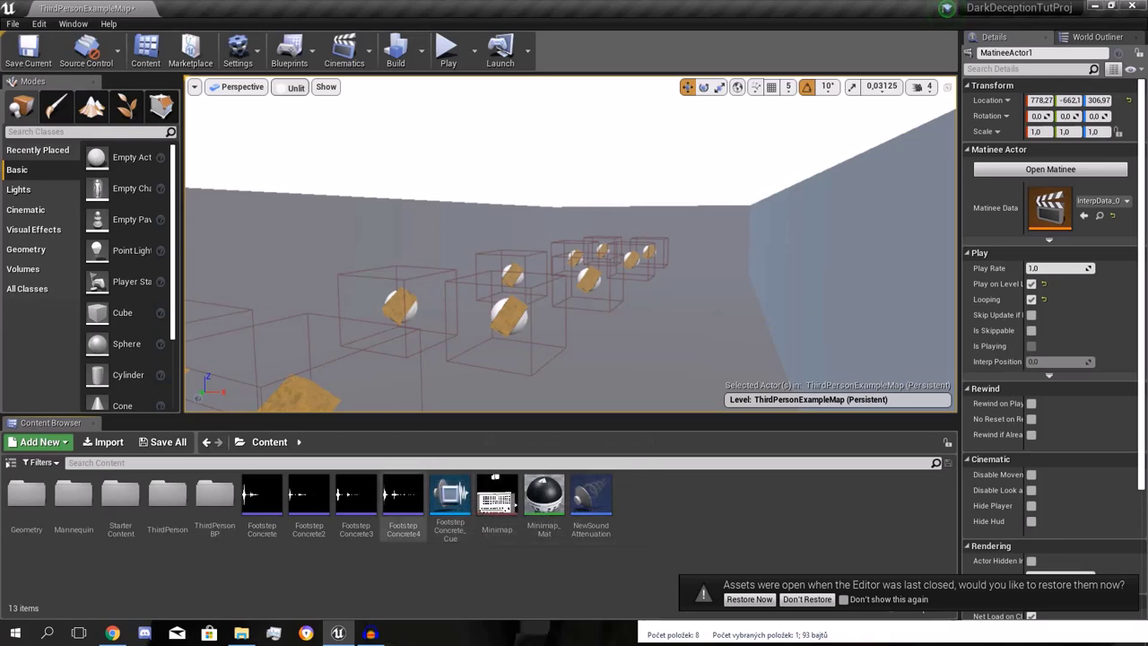
left_click(262, 494)
left_click(356, 494)
left_click(403, 494)
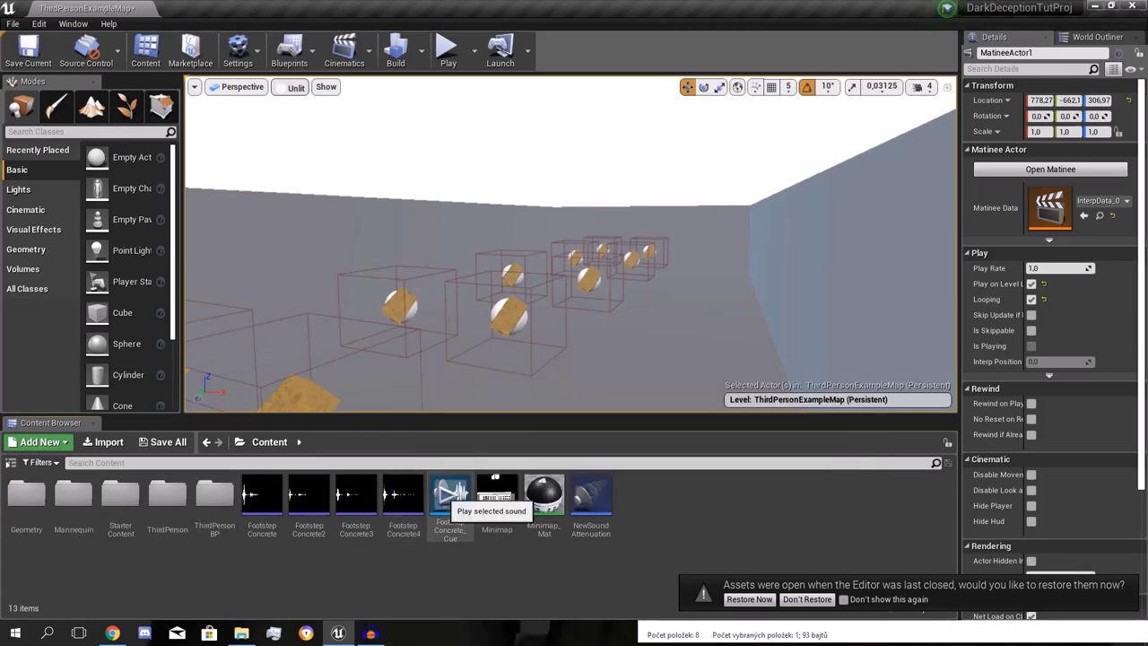
Open FootstepConcrete_Cue and examine the four footstep Wave Player nodes feeding the Random node
double_click(450, 494)
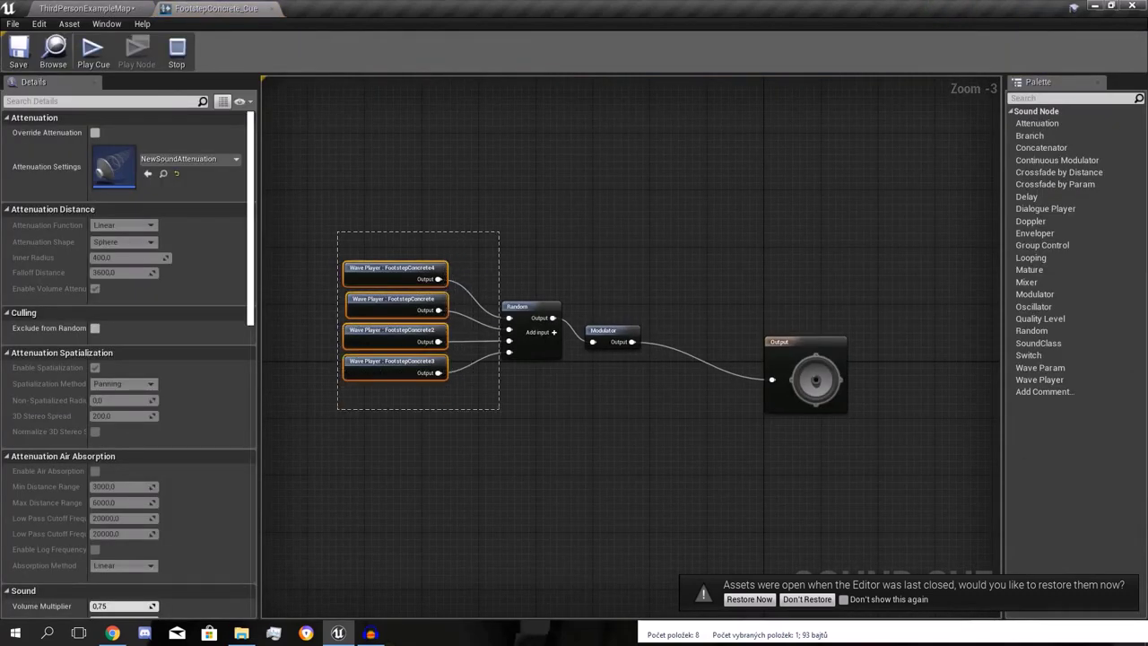
left_click_drag(499, 410, 500, 409)
left_click(500, 409)
scroll(500, 410, "up", 1)
right_click_drag(500, 410, 532, 444)
left_click_drag(423, 348, 549, 473)
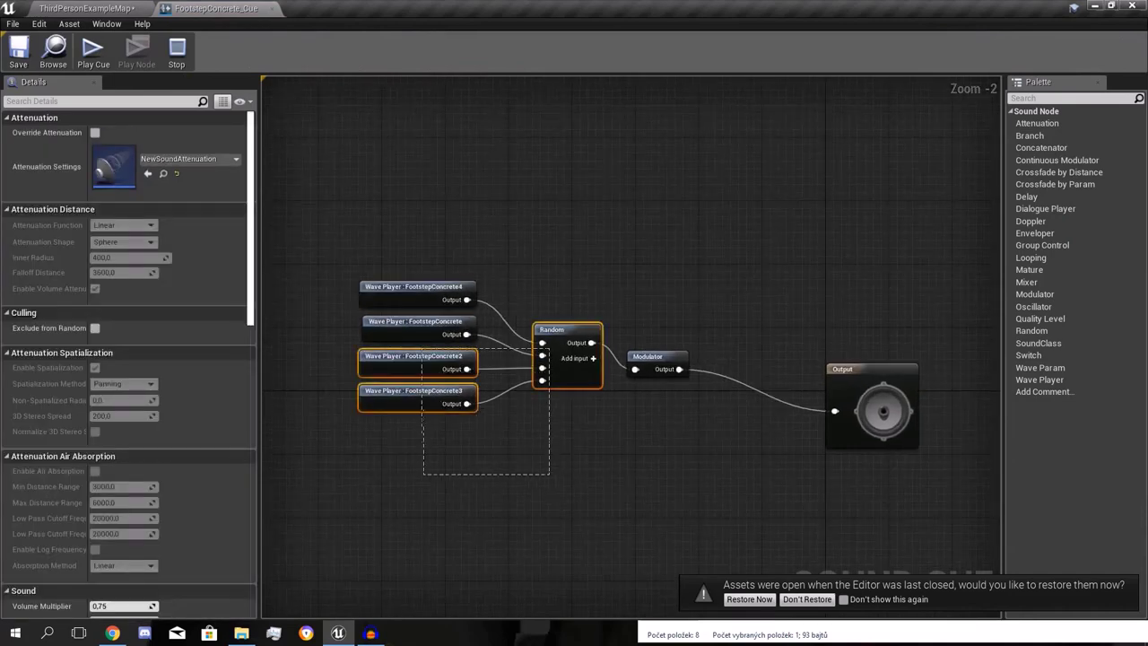
left_click_drag(382, 275, 382, 275)
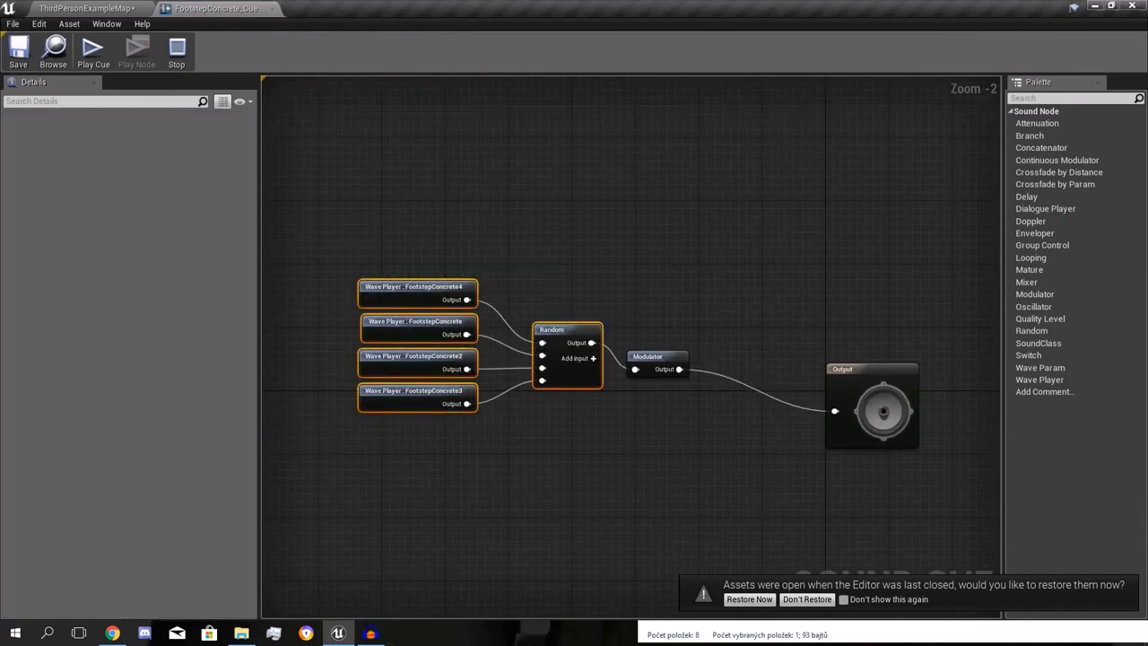
Add the FootstepConcrete2 wave to the cue graph as a Wave Player node, and delete that extra node
left_click(87, 8)
left_click_drag(215, 8, 390, 186)
left_click_drag(309, 510, 536, 298)
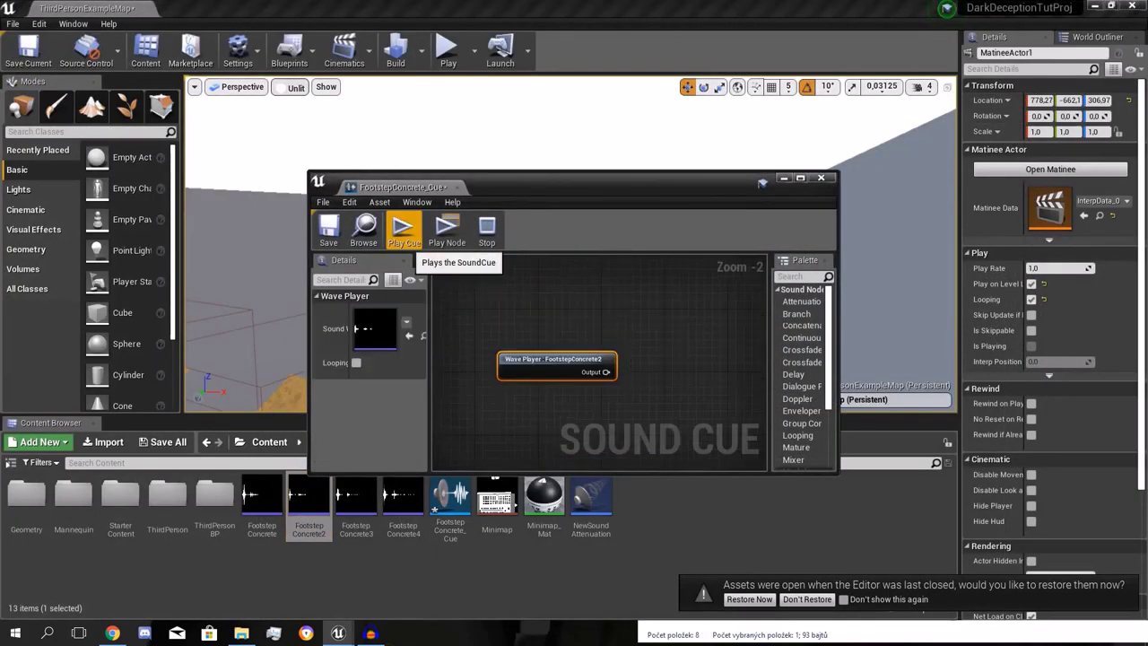
key("Delete")
left_click_drag(430, 187, 229, 9)
Examine the Random node and the Modulator's pitch and volume ranges, and play the footstep cue twice
scroll(628, 403, "up", 2)
right_click_drag(628, 403, 677, 288)
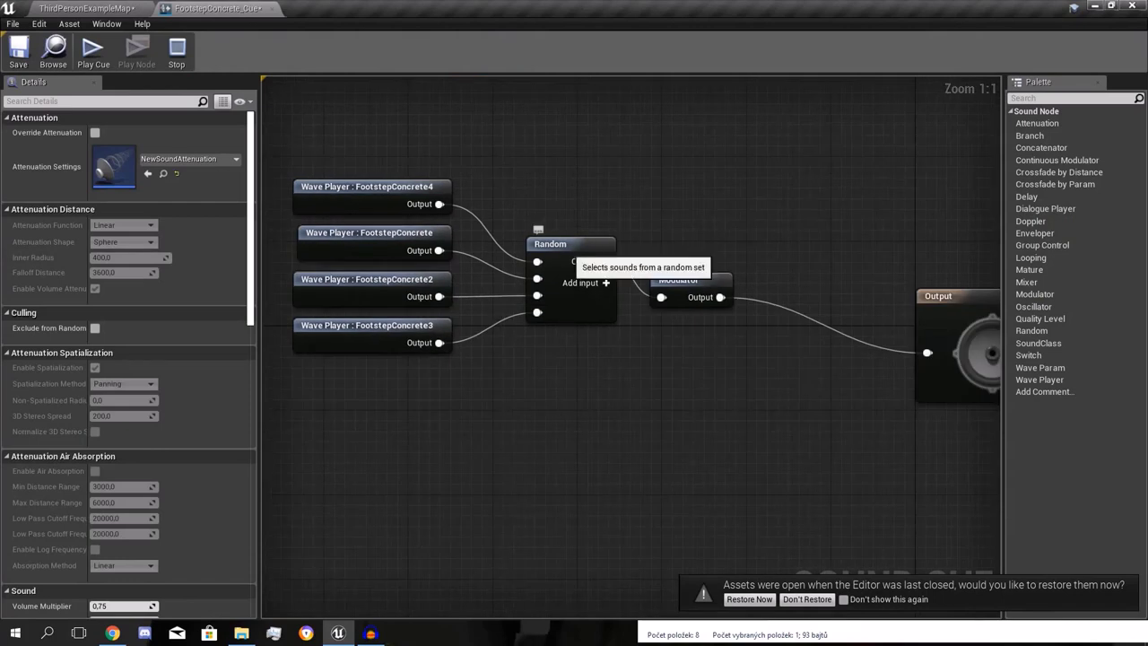
right_click_drag(569, 252, 491, 247)
left_click(599, 274)
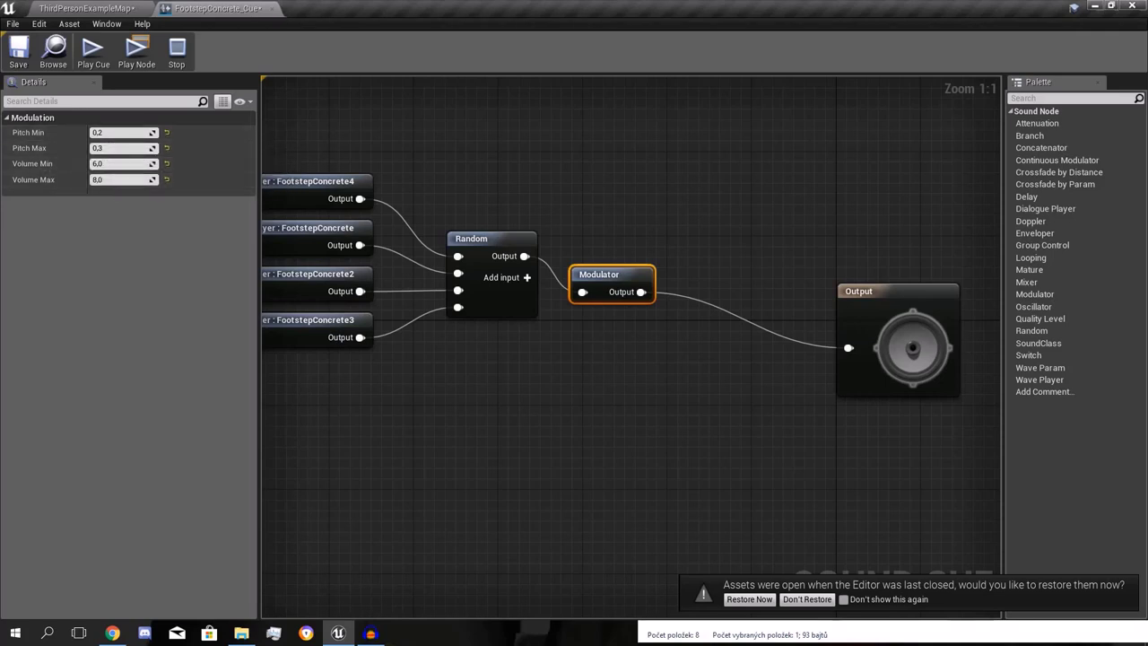
left_click(93, 54)
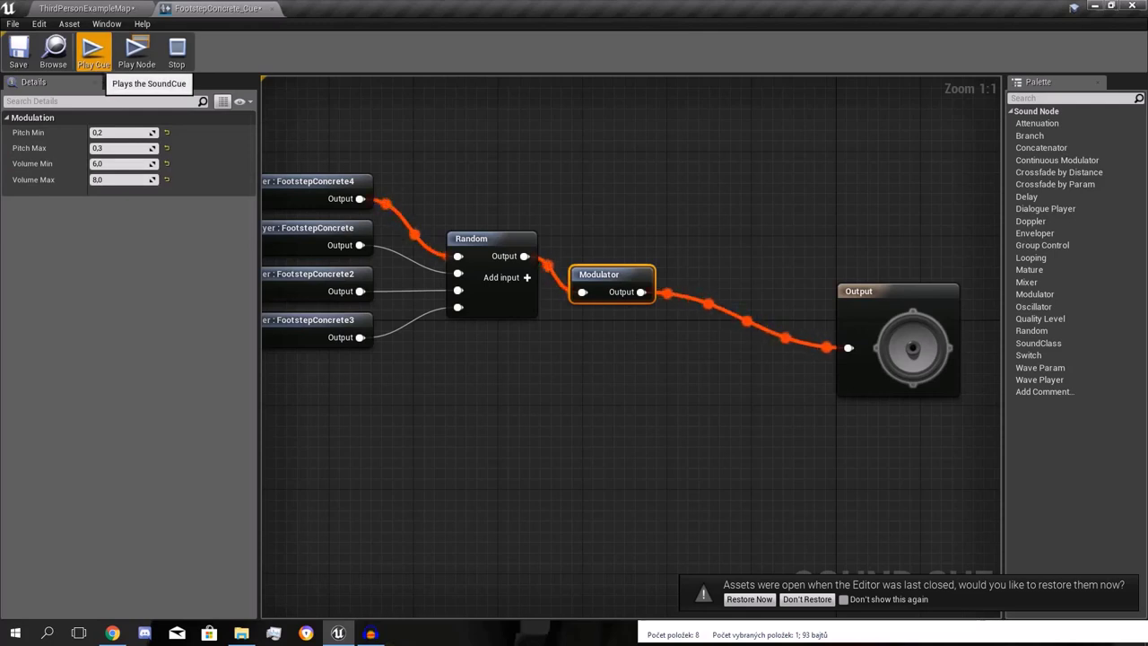
left_click(94, 54)
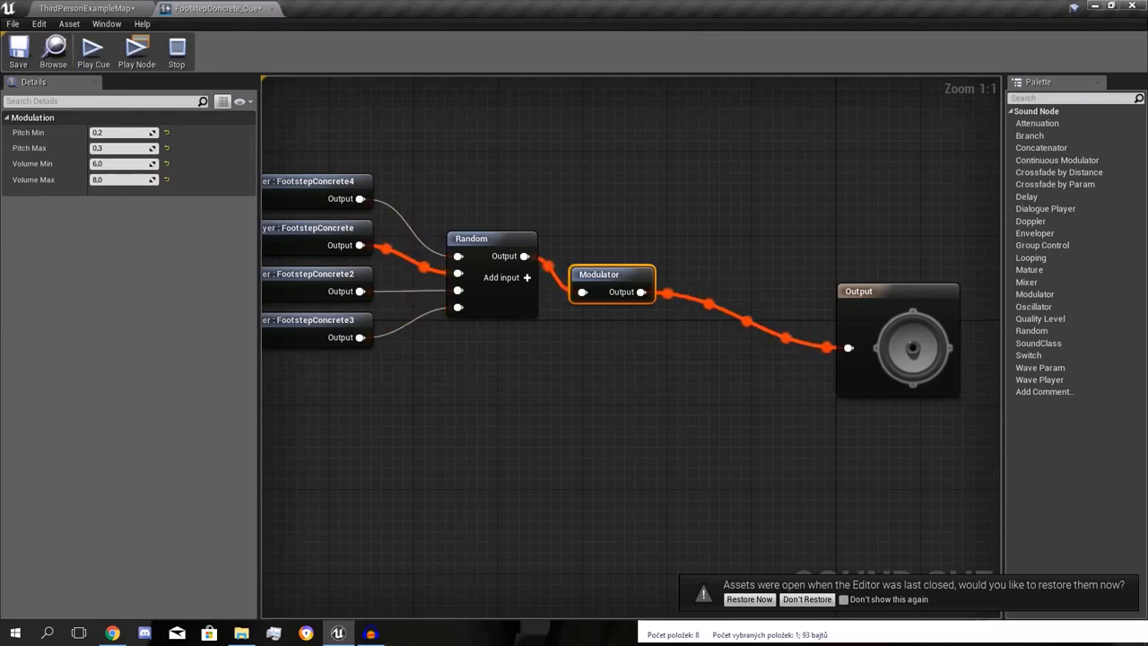
Save the footstep cue, decline restoring the previously open assets, and return to the level
left_click(18, 52)
left_click(807, 599)
left_click(87, 9)
Play-test the level while walking through the corridor to hear the footstep sounds, and end the session
right_click_drag(570, 243, 313, 240)
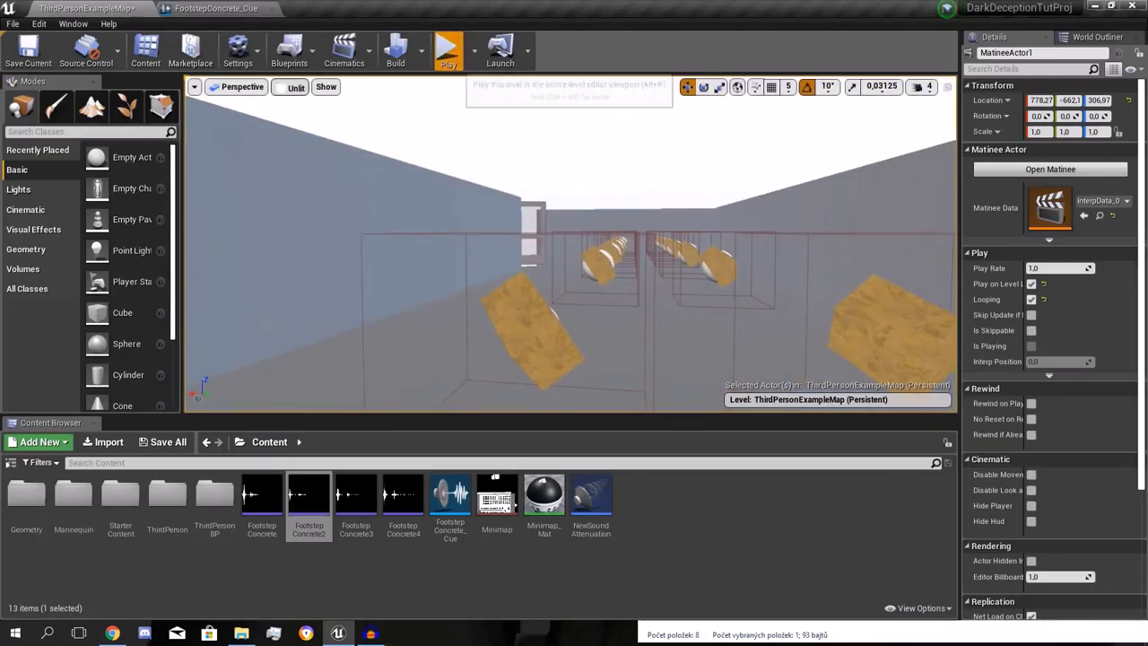
left_click(447, 51)
key("w")
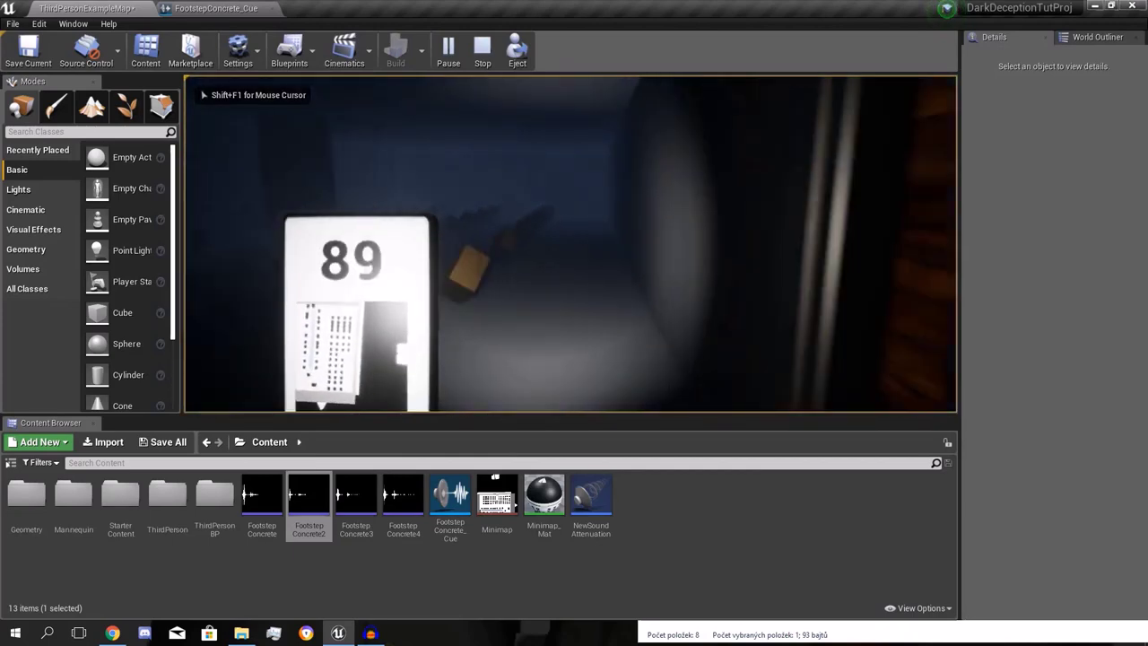
key("Escape")
Search the project content for "third" and open the ThirdPersonCharacter blueprint
left_click(308, 494)
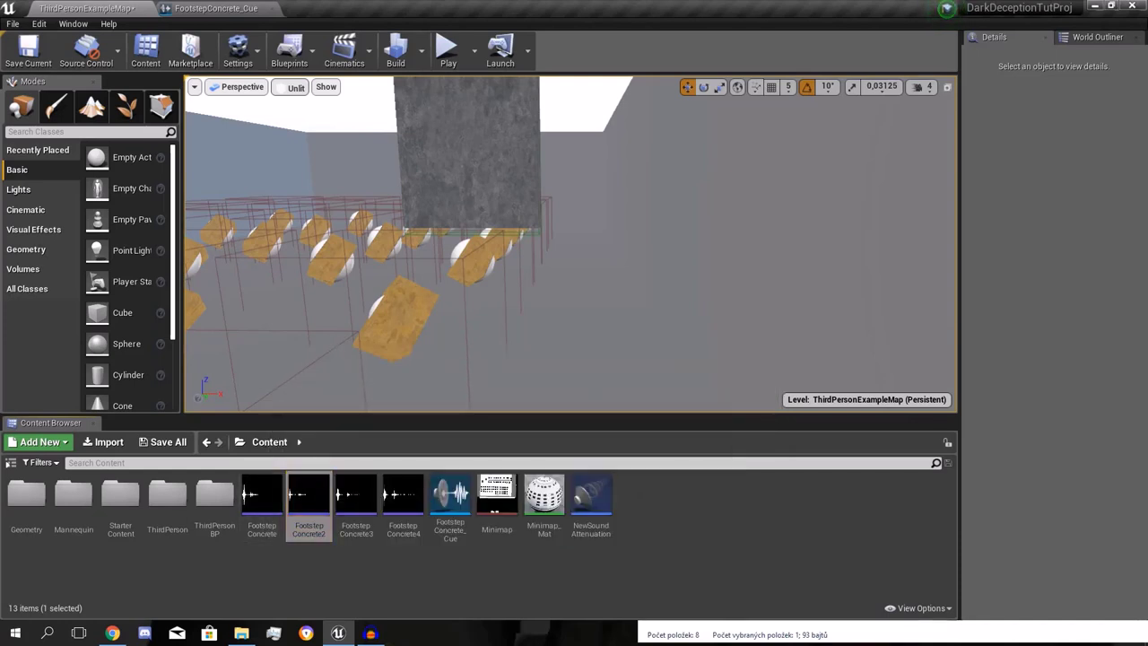
type("hor")
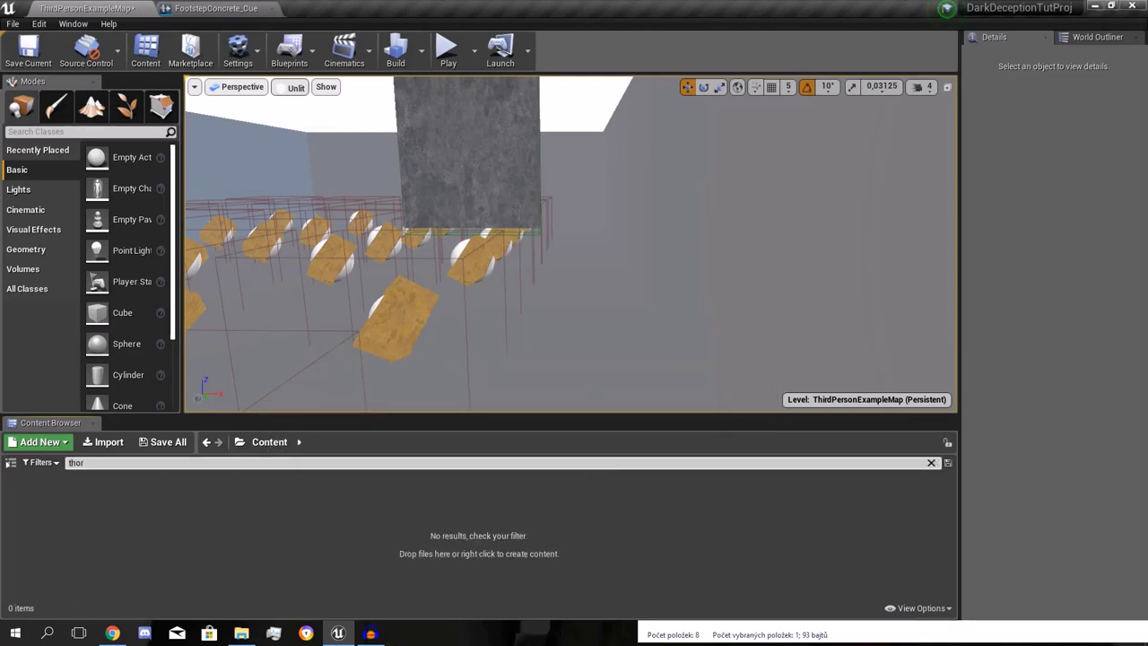
type("ird")
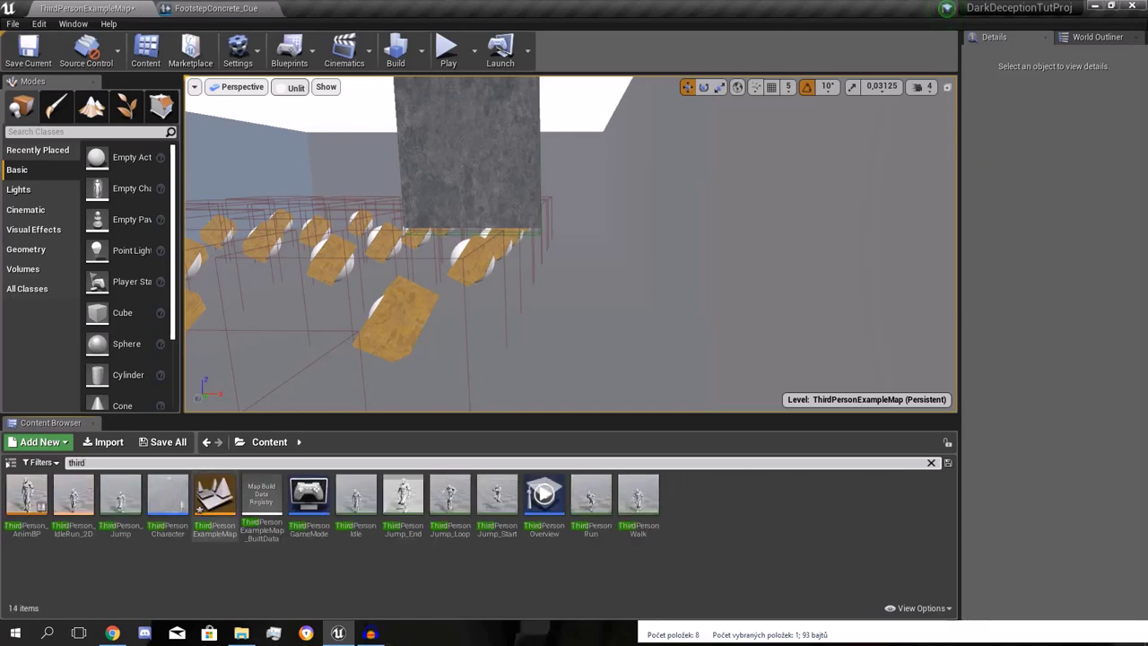
double_click(168, 498)
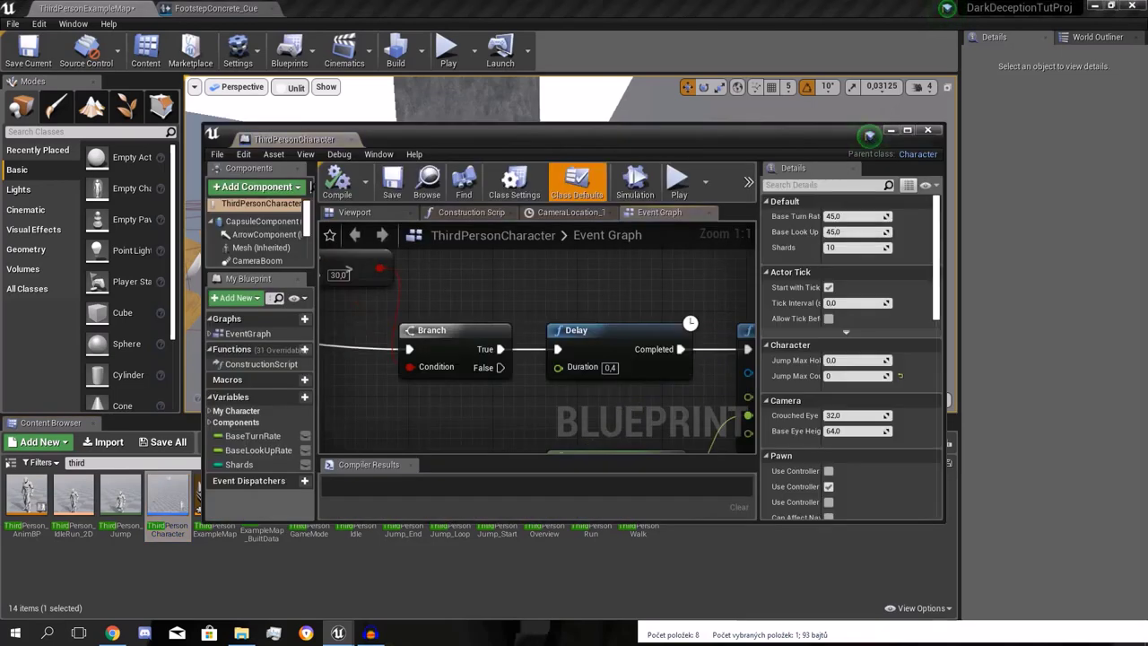
Examine the Event Tick chain in the character's Event Graph, from Set Text through the Get Velocity and VectorLength nodes
scroll(706, 387, "down", 4)
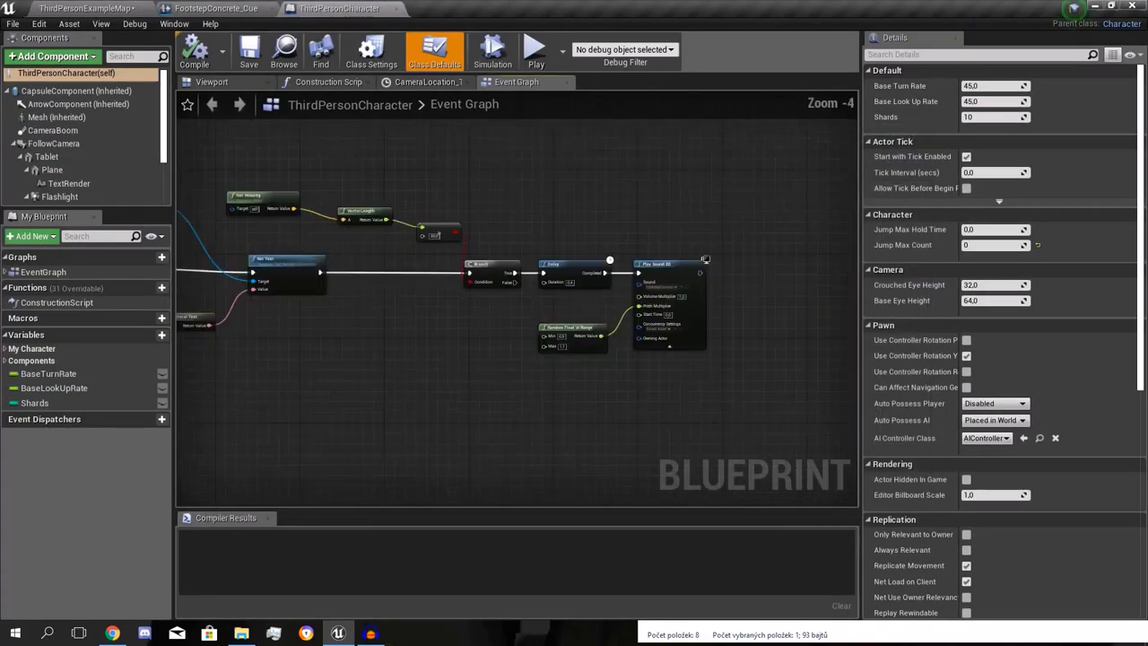
right_click_drag(706, 388, 669, 359)
right_click_drag(574, 371, 511, 363)
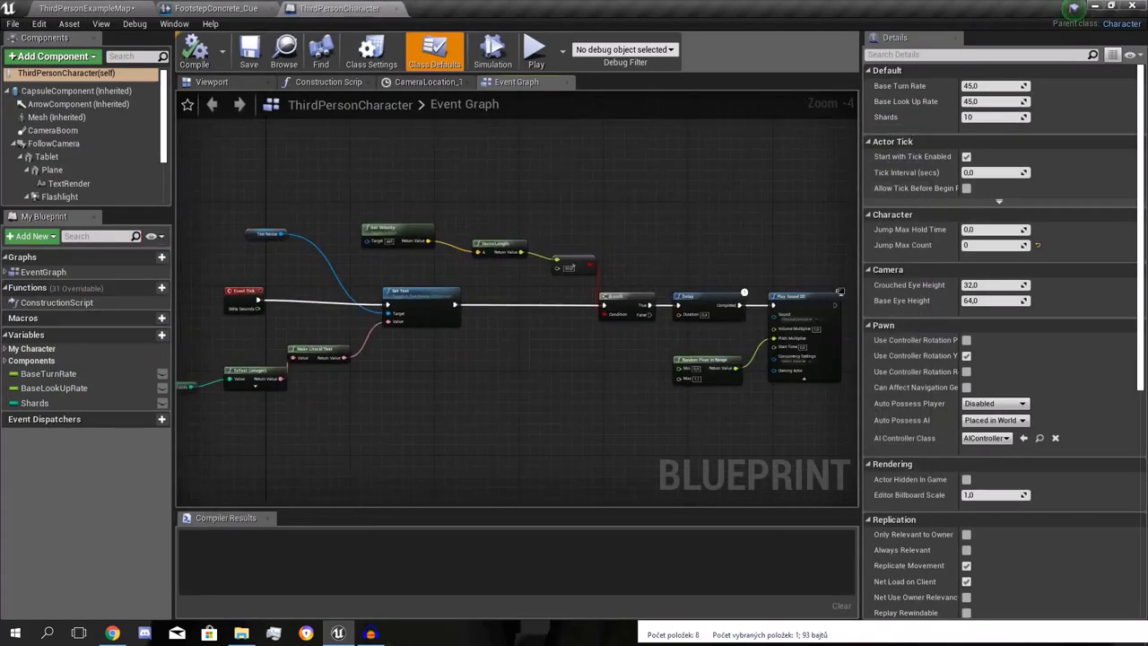
left_click_drag(184, 182, 811, 377)
left_click(789, 387)
right_click_drag(789, 388, 698, 392)
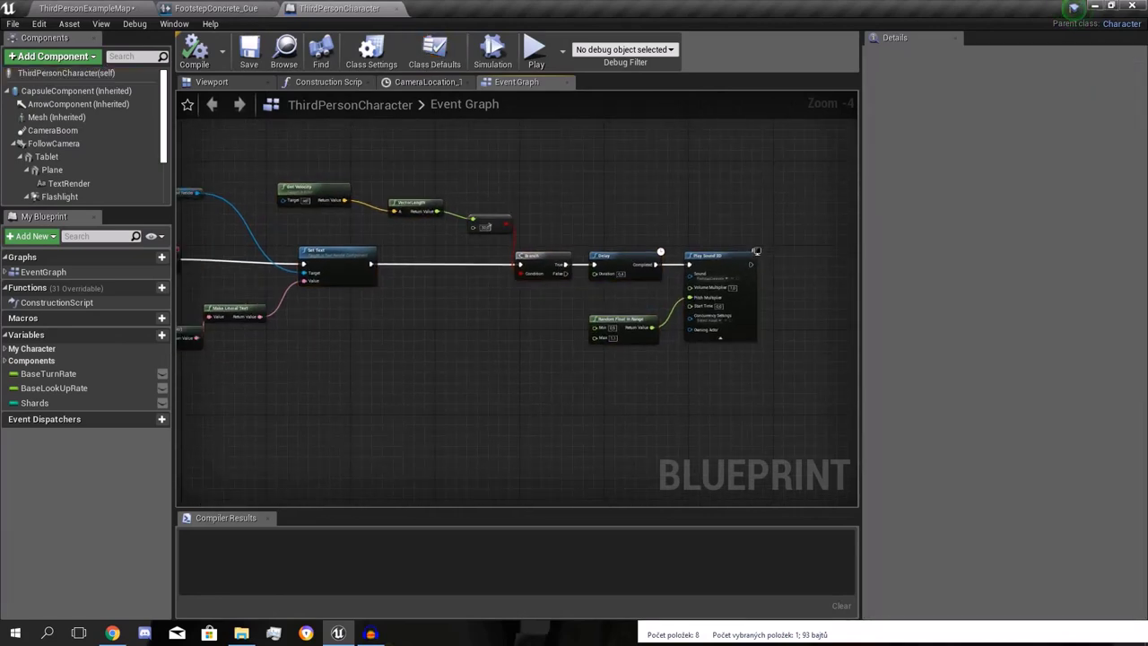
right_click_drag(320, 272, 515, 336)
scroll(543, 305, "up", 2)
left_click_drag(292, 180, 498, 402)
left_click(471, 422)
right_click_drag(472, 422, 281, 450)
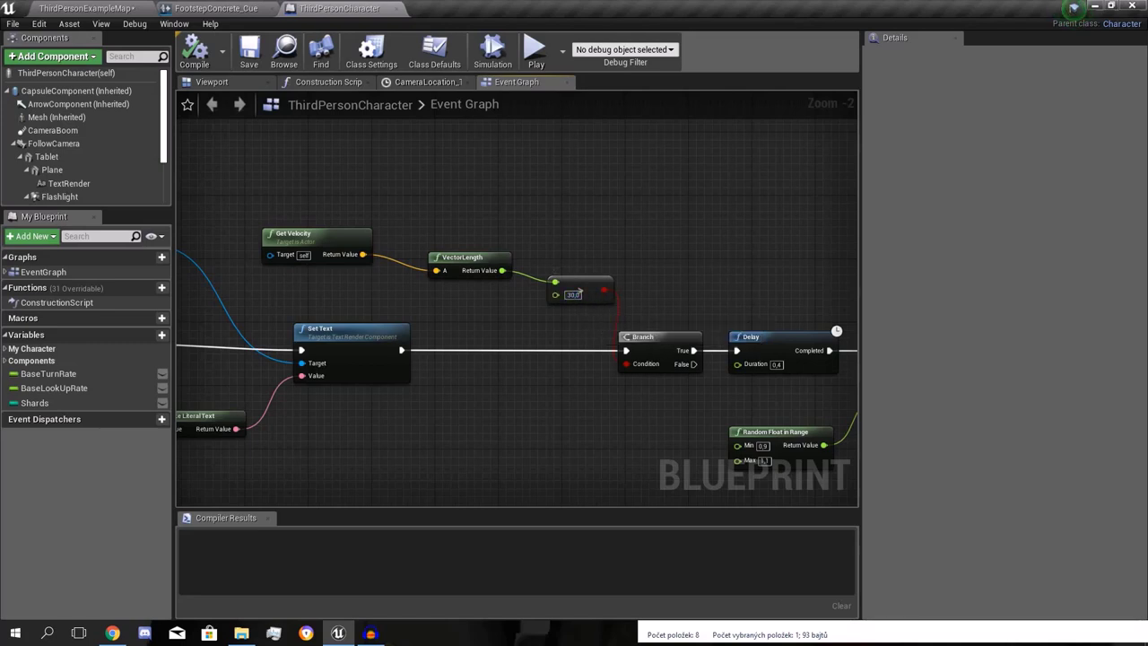
Examine how the speed comparison drives the Branch, Delay and Play Sound 2D nodes, including the random pitch range
scroll(576, 293, "up", 2)
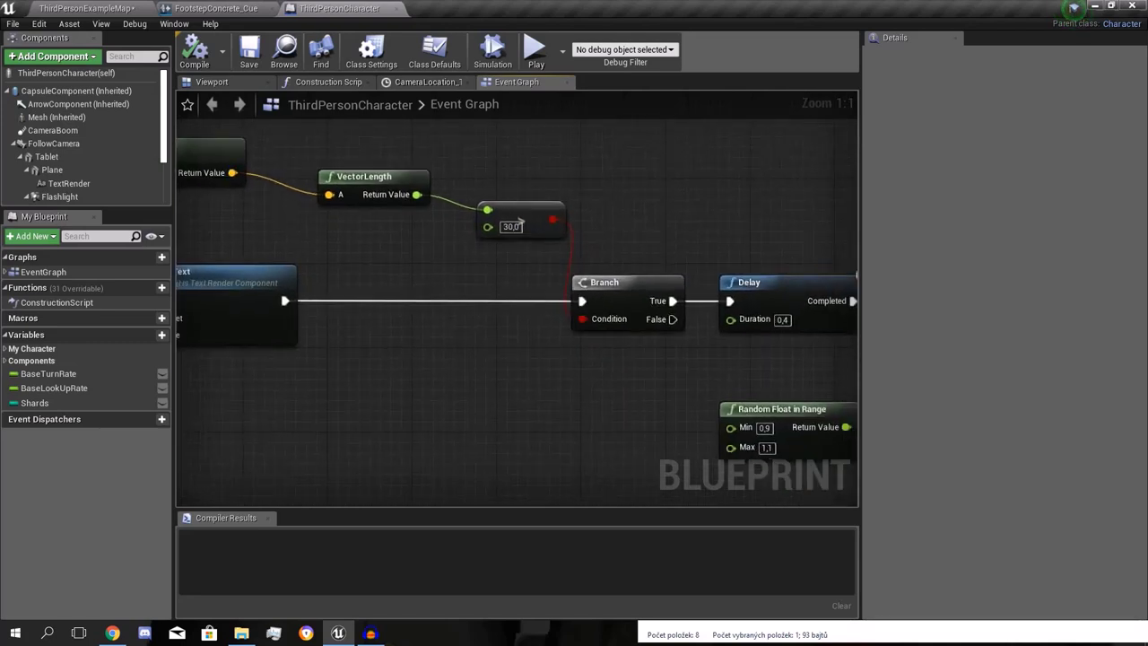
right_click_drag(577, 296, 435, 299)
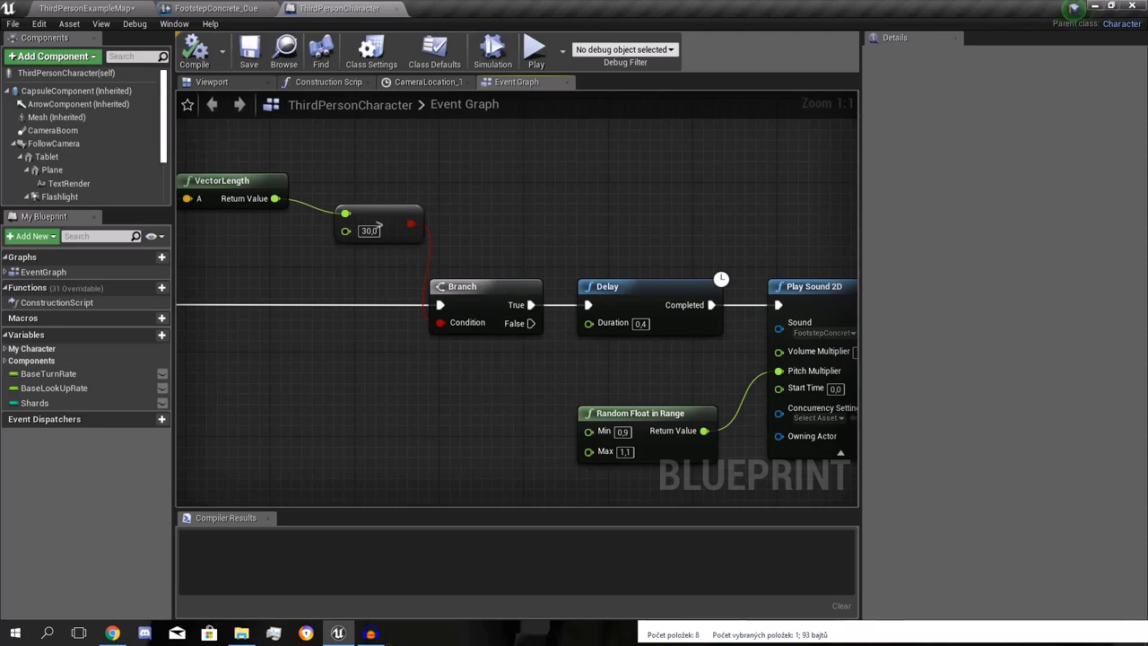
right_click_drag(538, 245, 400, 257)
left_click_drag(400, 257, 614, 361)
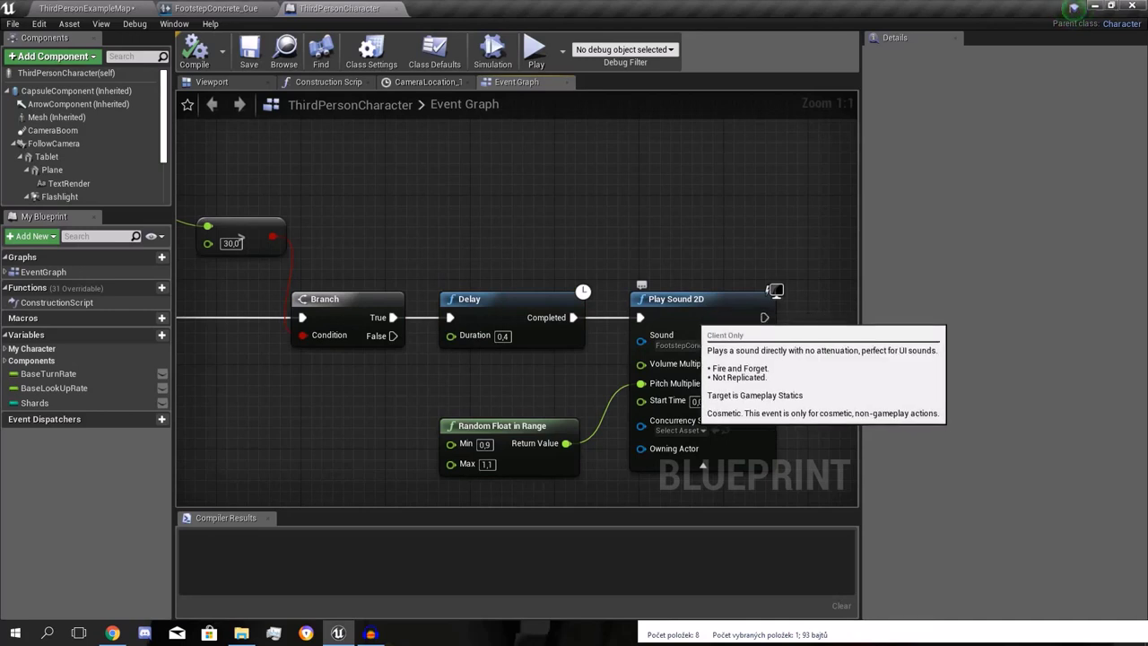
right_click_drag(559, 394, 591, 341)
right_click_drag(594, 388, 538, 346)
Play-test the level from the character blueprint, walking forward to check the footstep timing, and end the session
left_click(535, 51)
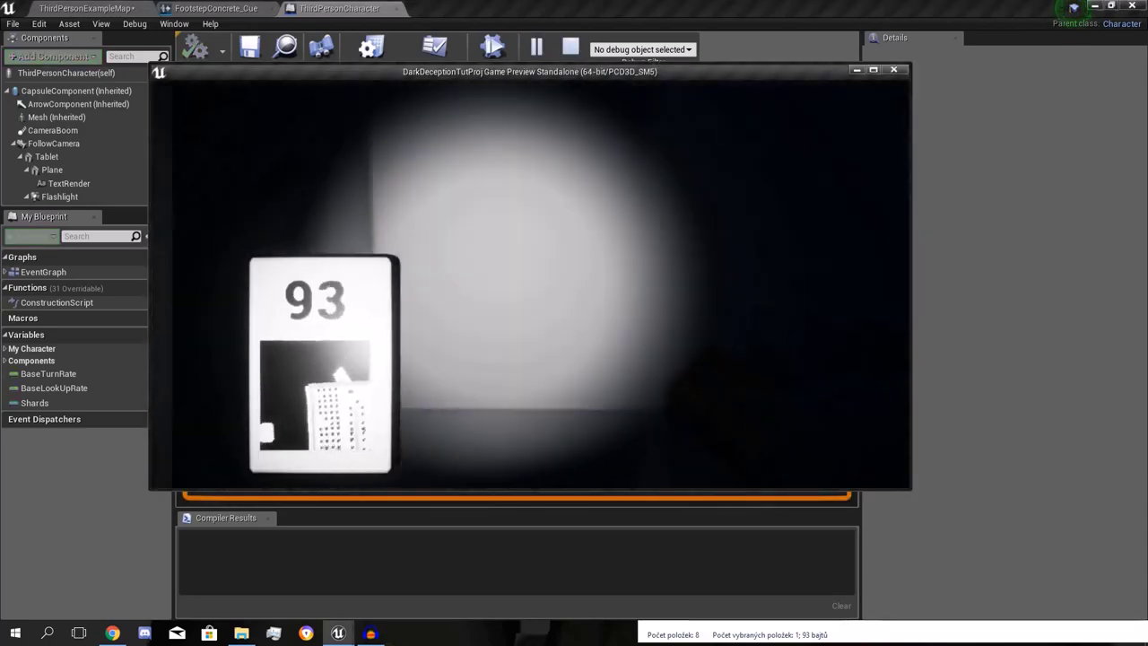
key("w")
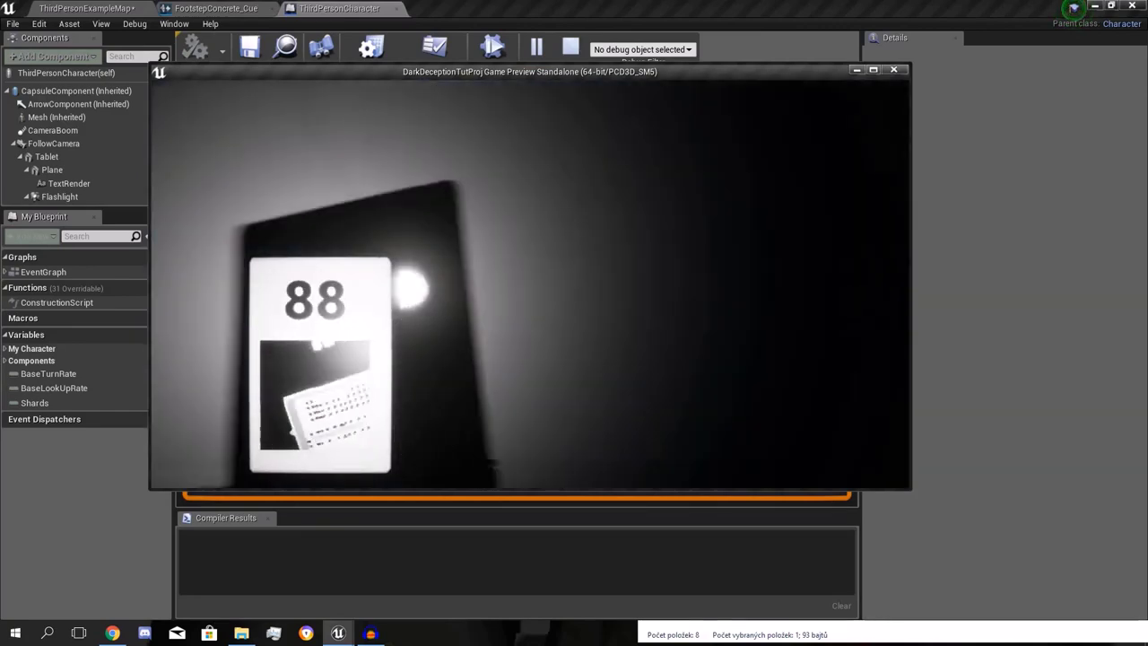
key("Escape")
Review the whole Event Tick footstep chain, from the speed comparison to the Play Sound 2D node
right_click_drag(321, 303, 372, 313)
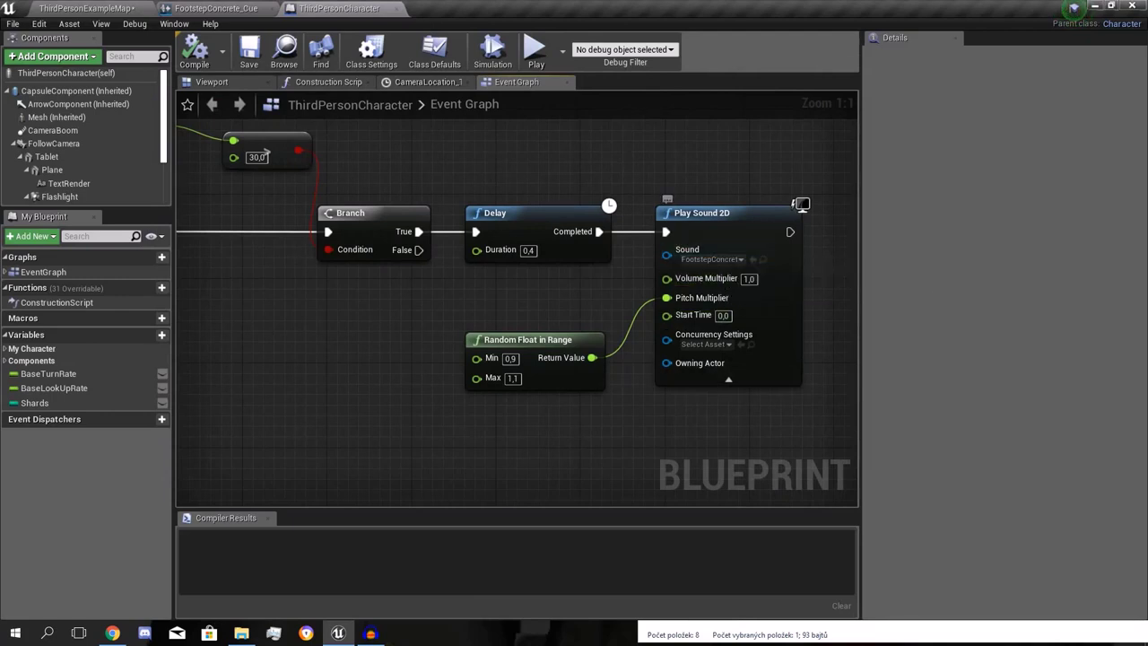
right_click_drag(273, 193, 545, 230)
scroll(545, 229, "down", 3)
scroll(545, 230, "down", 3)
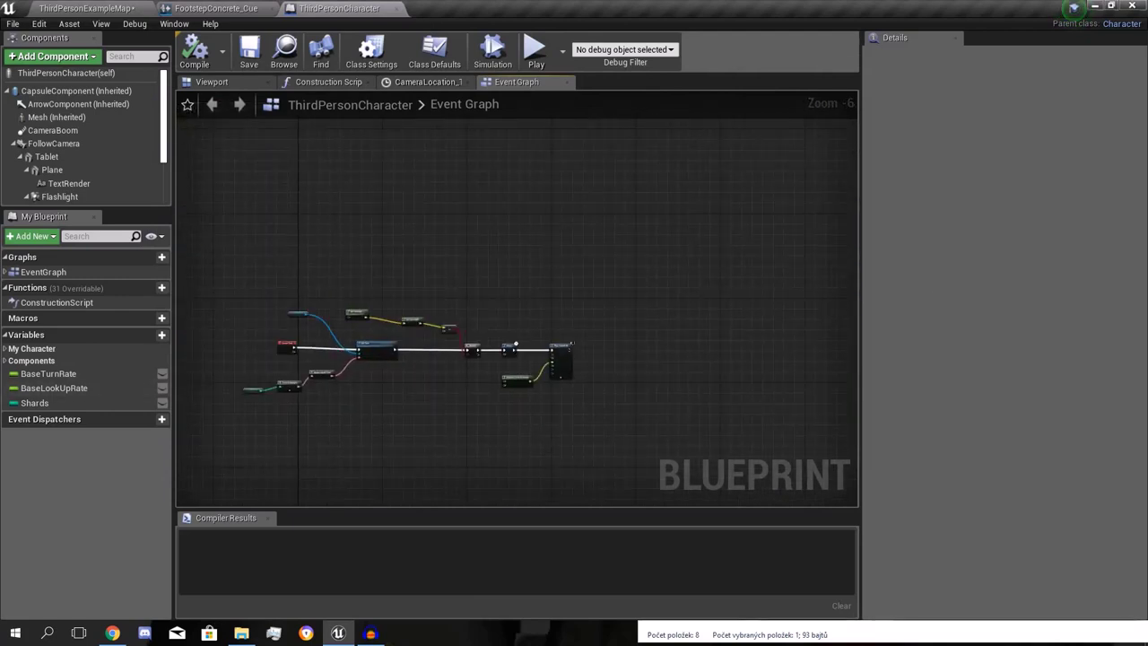
scroll(418, 357, "up", 3)
Return to the level editor and open the ThirdPersonWalk animation to view its footstep sound notifies
left_click(87, 9)
right_click_drag(537, 242, 125, 208)
key("w")
key("w")
mouse_move(574, 246)
right_mouse_down()
mouse_move(555, 251)
mouse_move(574, 251)
right_mouse_up()
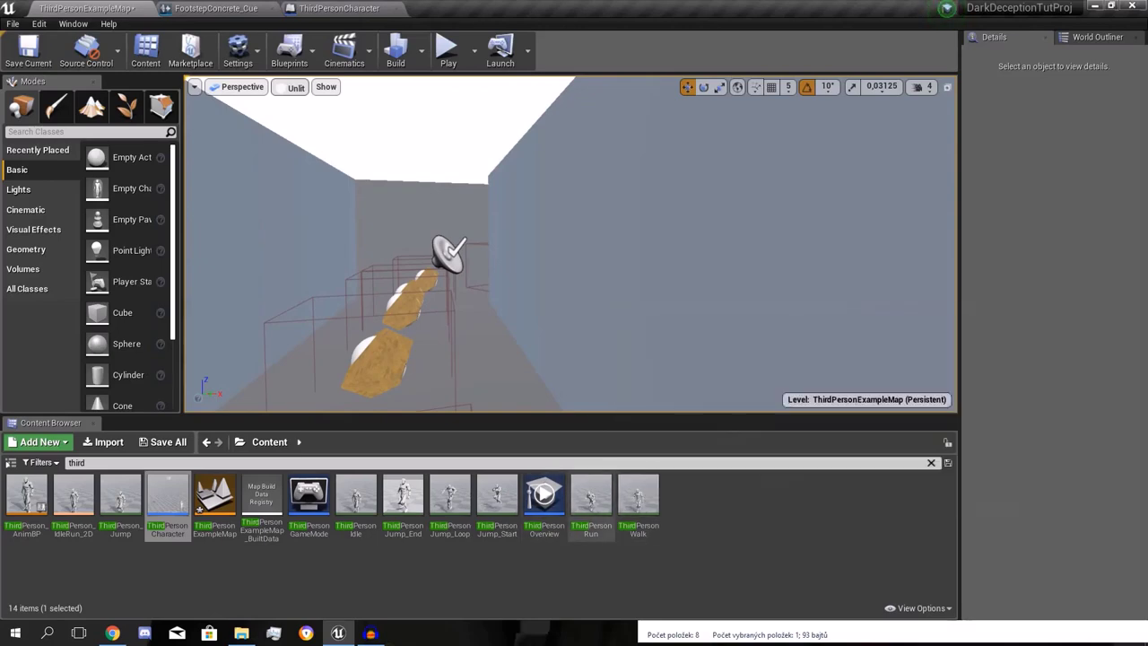
mouse_move(637, 502)
mouse_move(589, 498)
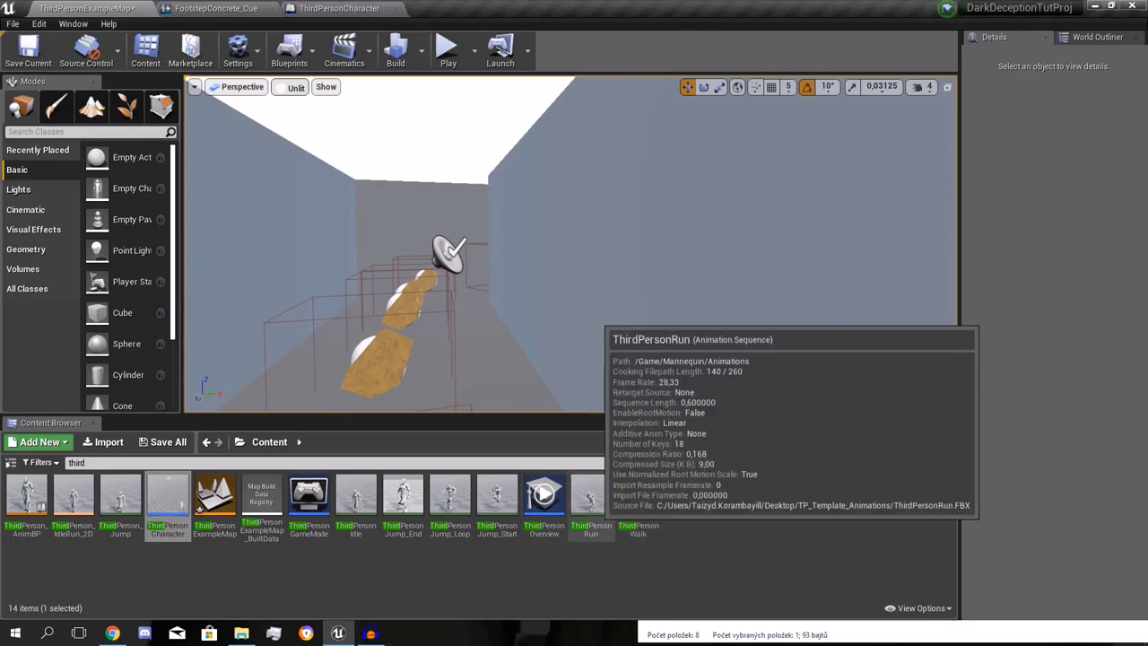
double_click(637, 502)
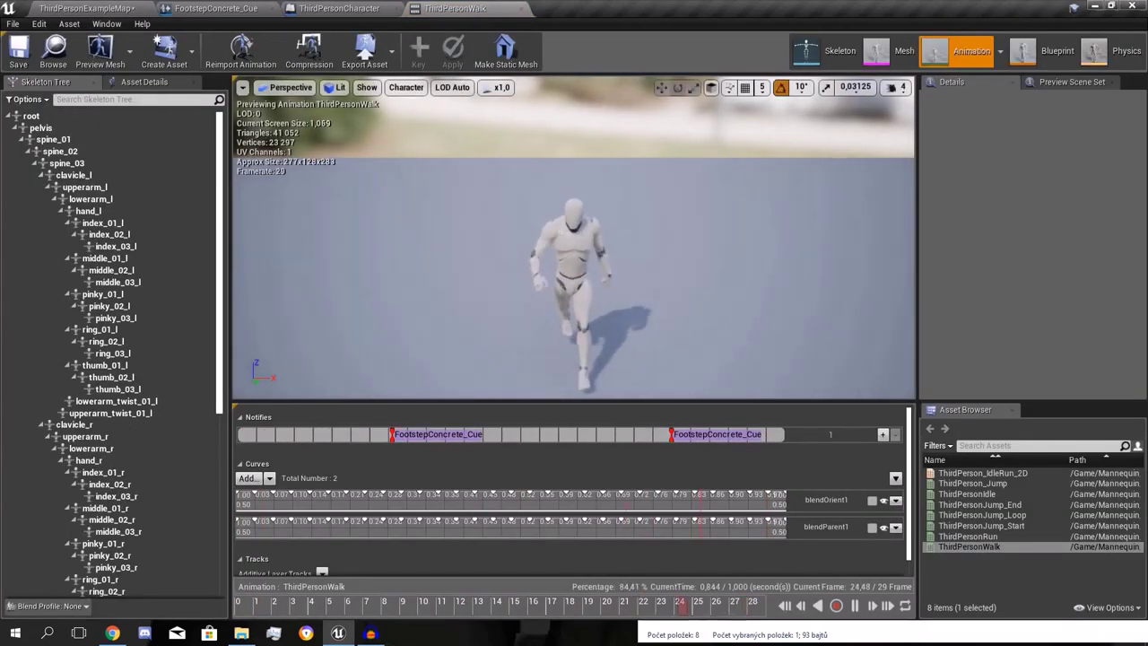
Open the ThirdPersonRun animation and enable Follow on its second FootstepConcrete_Cue notify
left_click(90, 9)
double_click(592, 503)
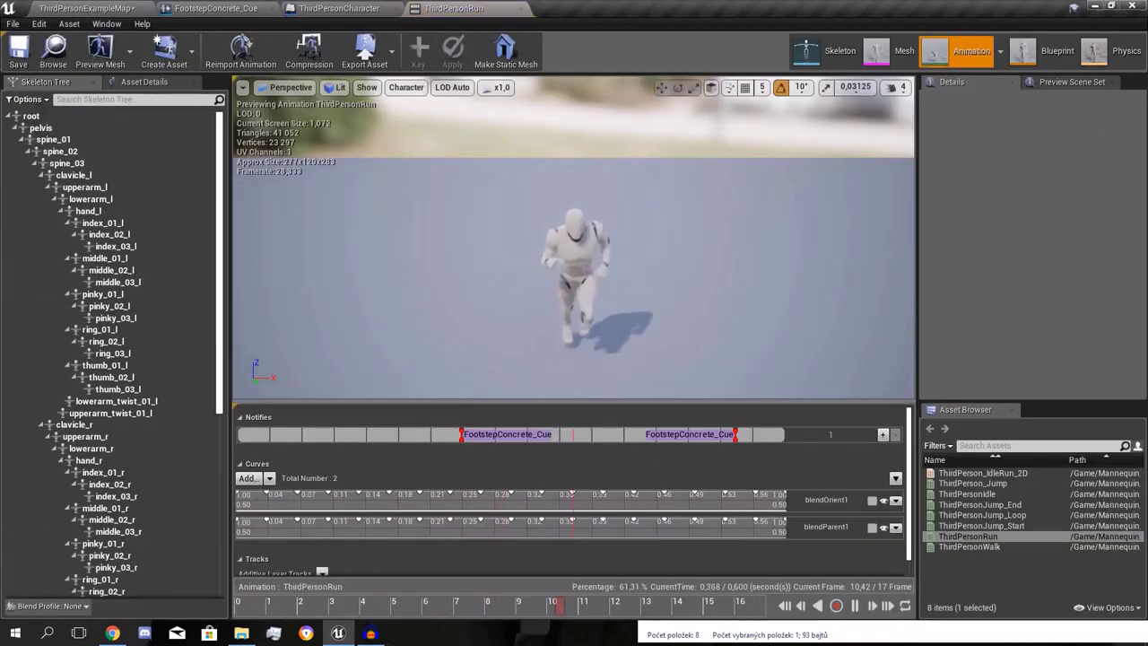
right_click_drag(574, 242, 637, 242)
left_click(688, 434)
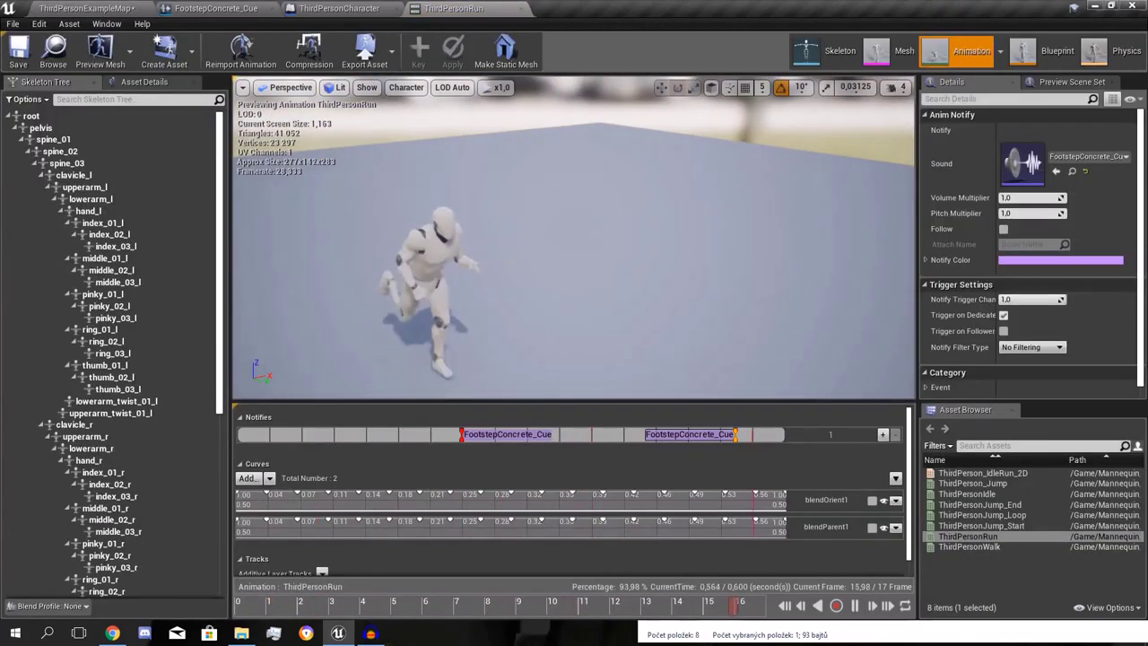
left_click(1003, 229)
key("w")
right_click_drag(574, 242, 538, 304)
key("s")
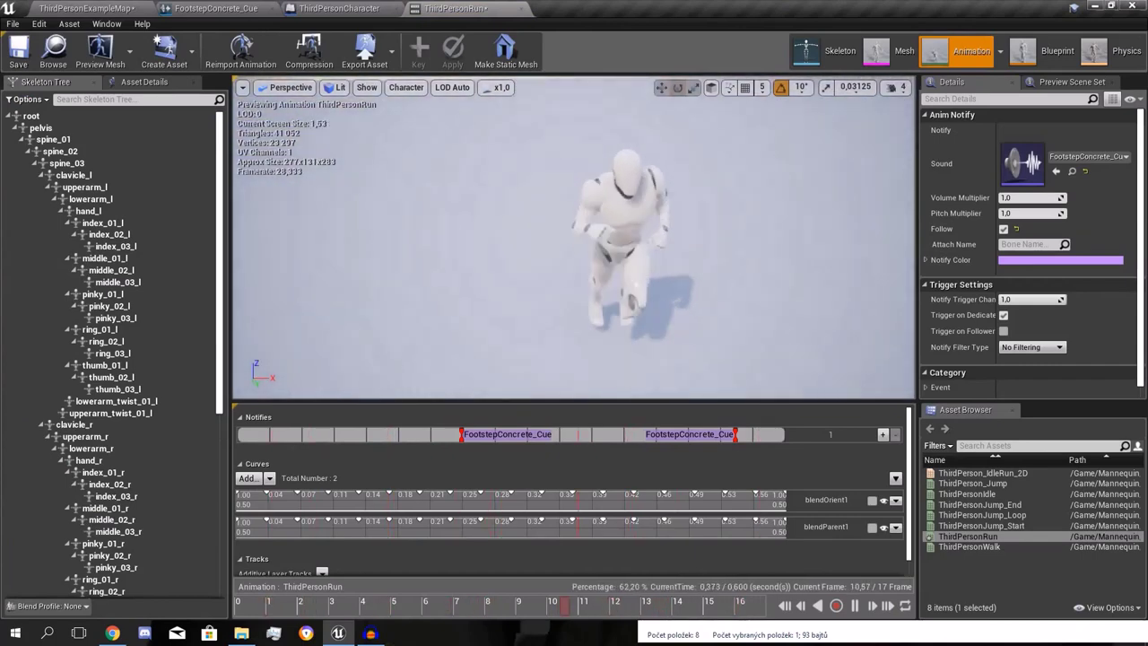
Pause the run preview and add a Play Sound notify at frame 3, before the existing footstep notifies
left_click(854, 605)
left_click_drag(431, 606, 360, 605)
right_click(337, 438)
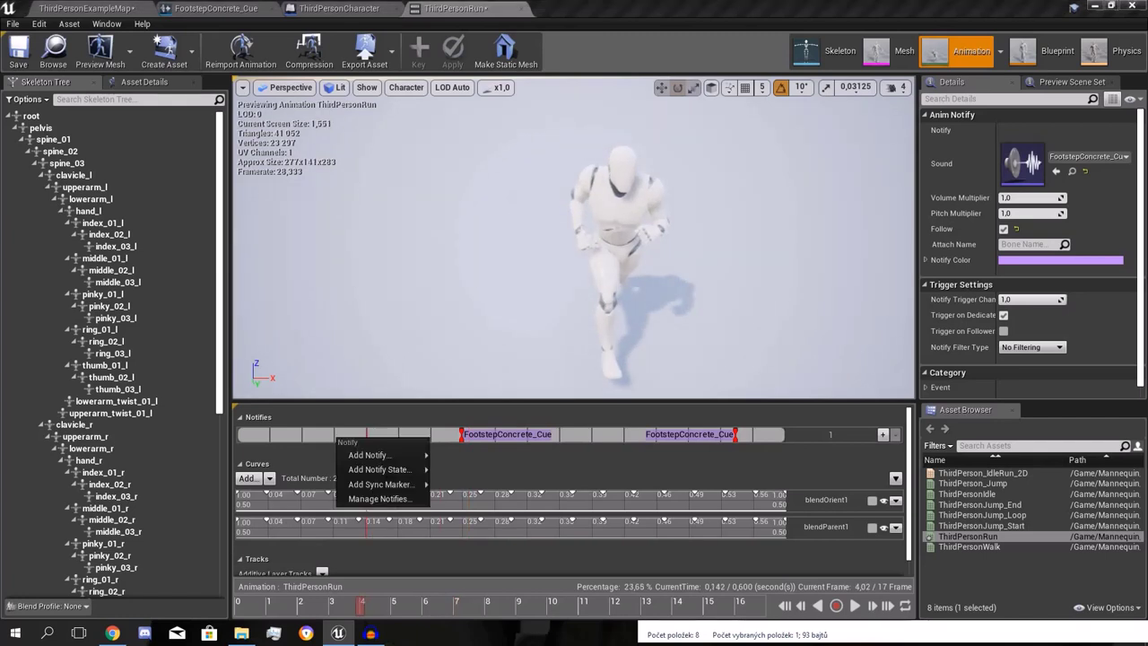
mouse_move(385, 454)
left_click_drag(360, 605, 405, 605)
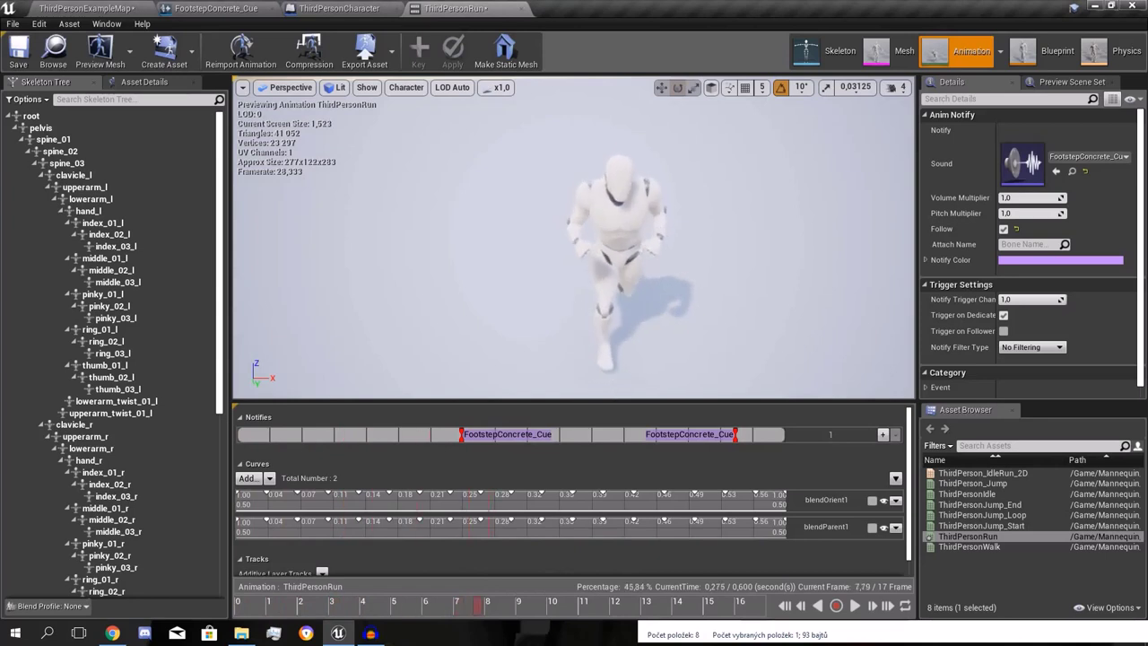
right_click(328, 437)
mouse_move(369, 452)
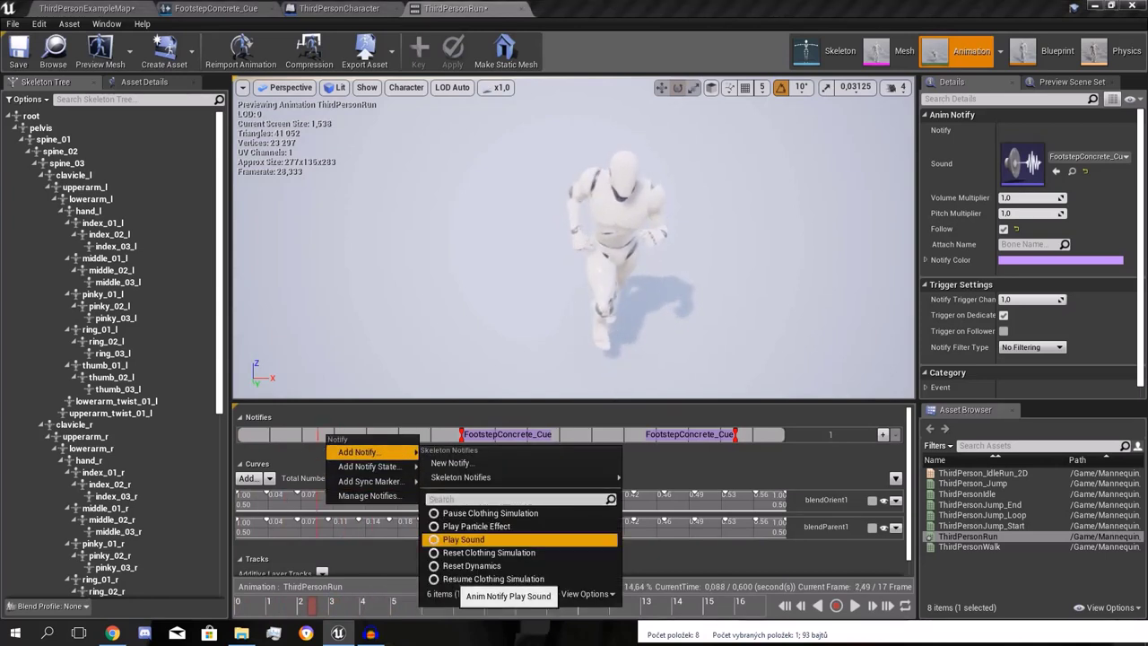
left_click(464, 539)
mouse_move(348, 435)
left_mouse_down()
mouse_move(485, 436)
mouse_move(350, 436)
left_mouse_up()
left_click(350, 434)
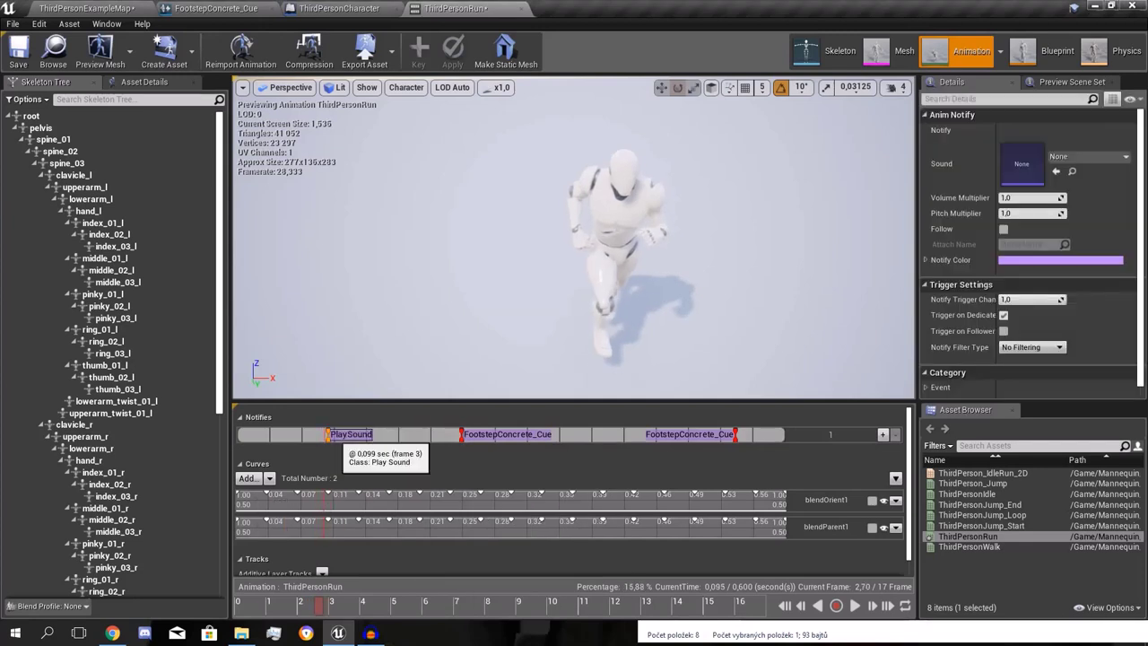
Assign Explosion01 as the new Play Sound notify's sound and delete that notify
left_click(1089, 156)
left_click(989, 350)
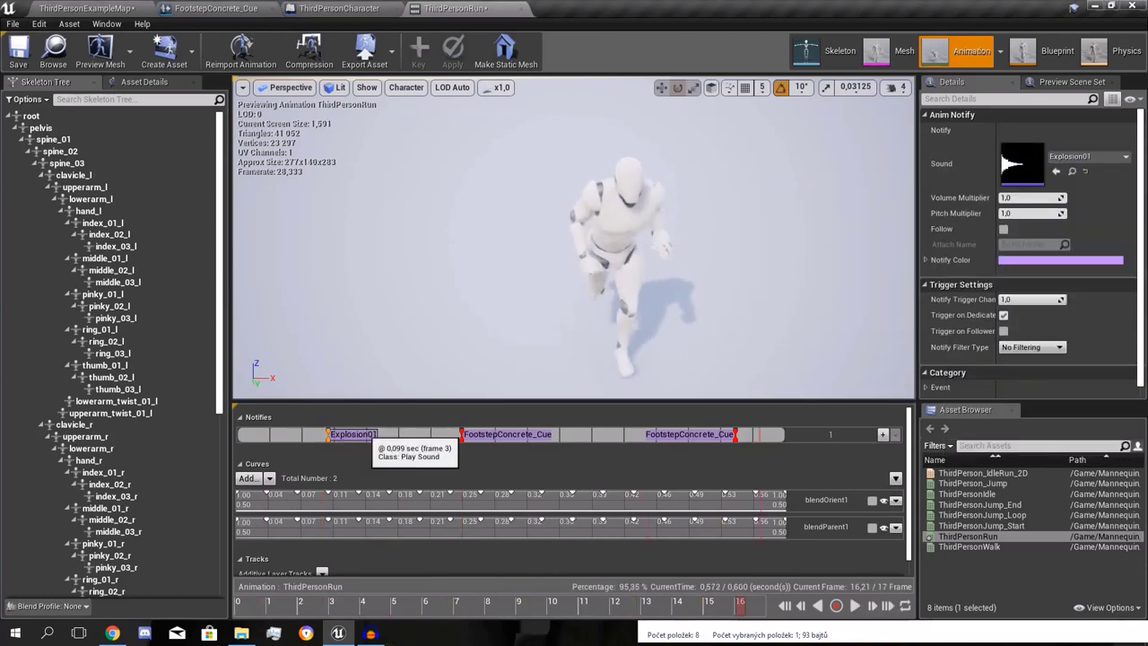
key("Delete")
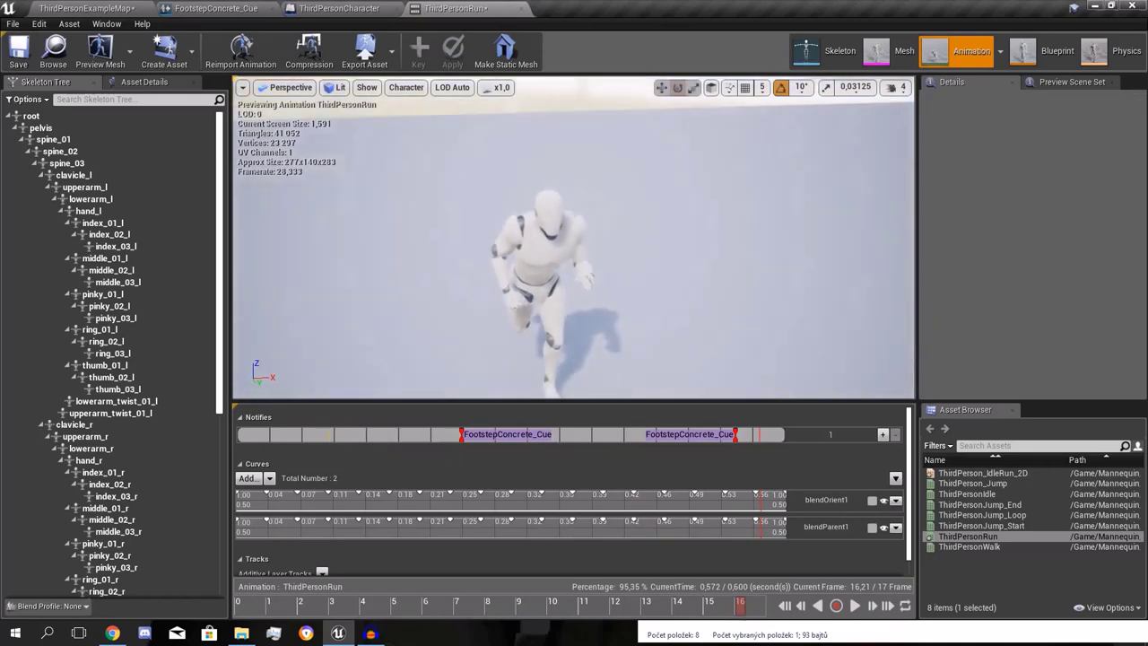
Close the ThirdPersonRun animation and clear the content search in the level editor
left_click(87, 8)
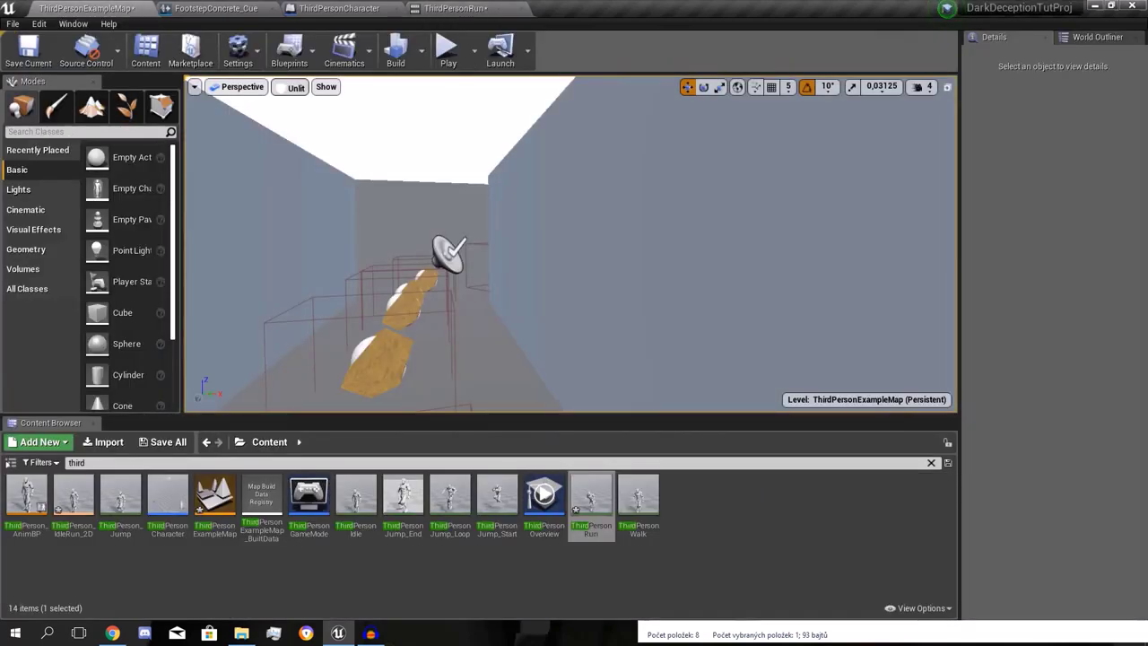
left_click(521, 8)
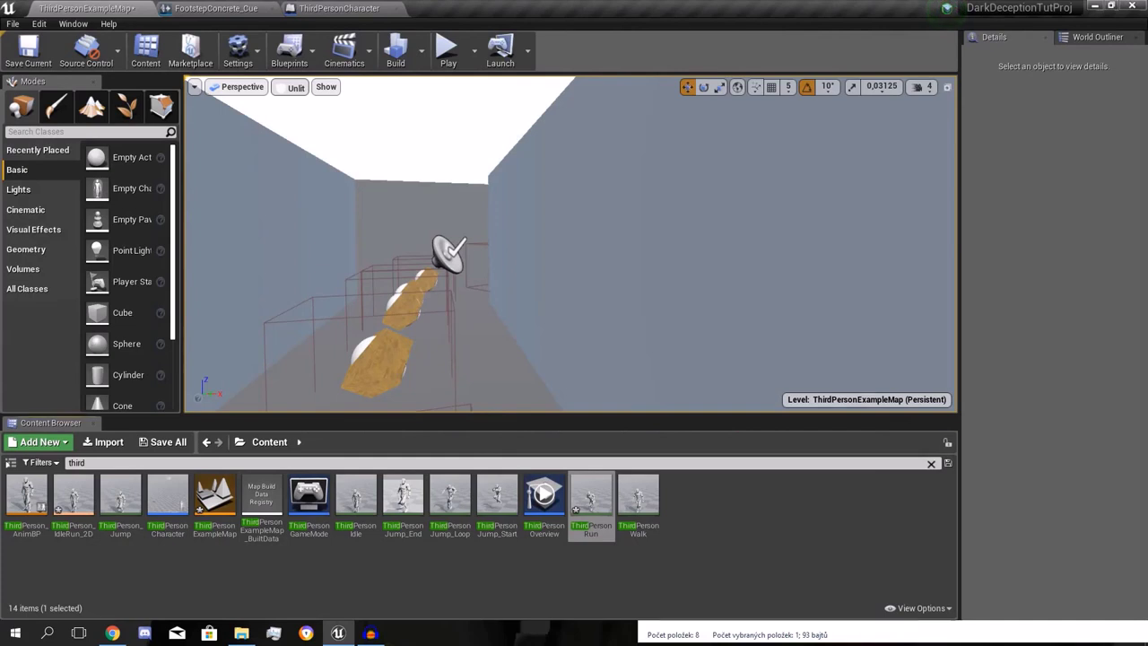
left_click(930, 463)
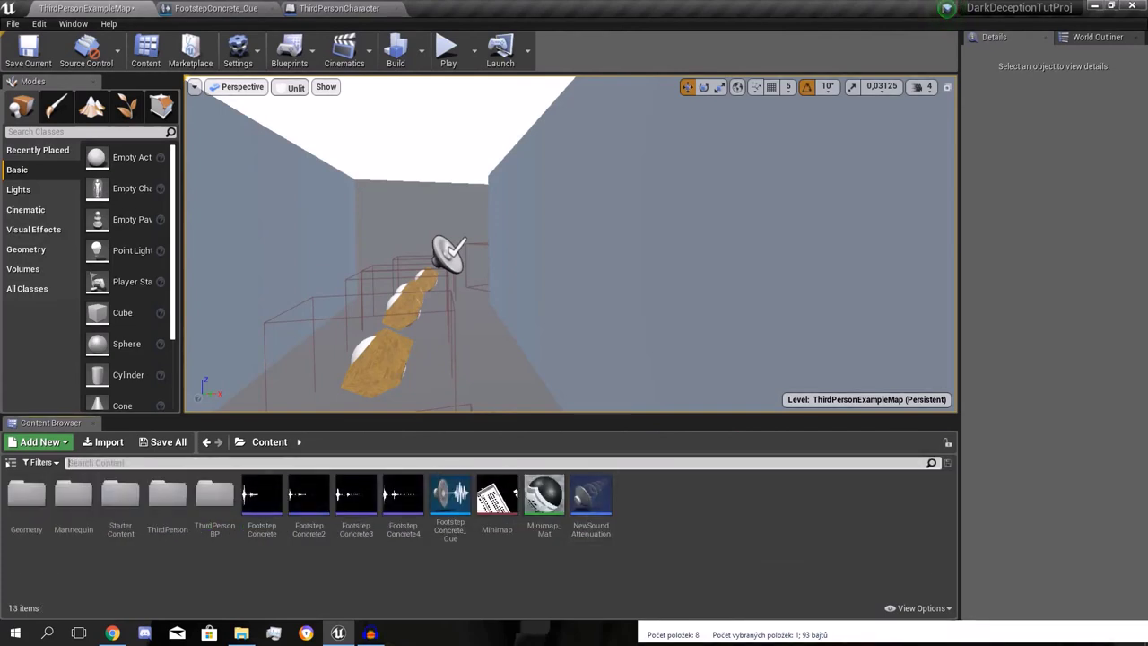
Fly through the corridor to the moving block and open the Level Blueprint
key("w")
right_click_drag(570, 244, 570, 291)
key("w")
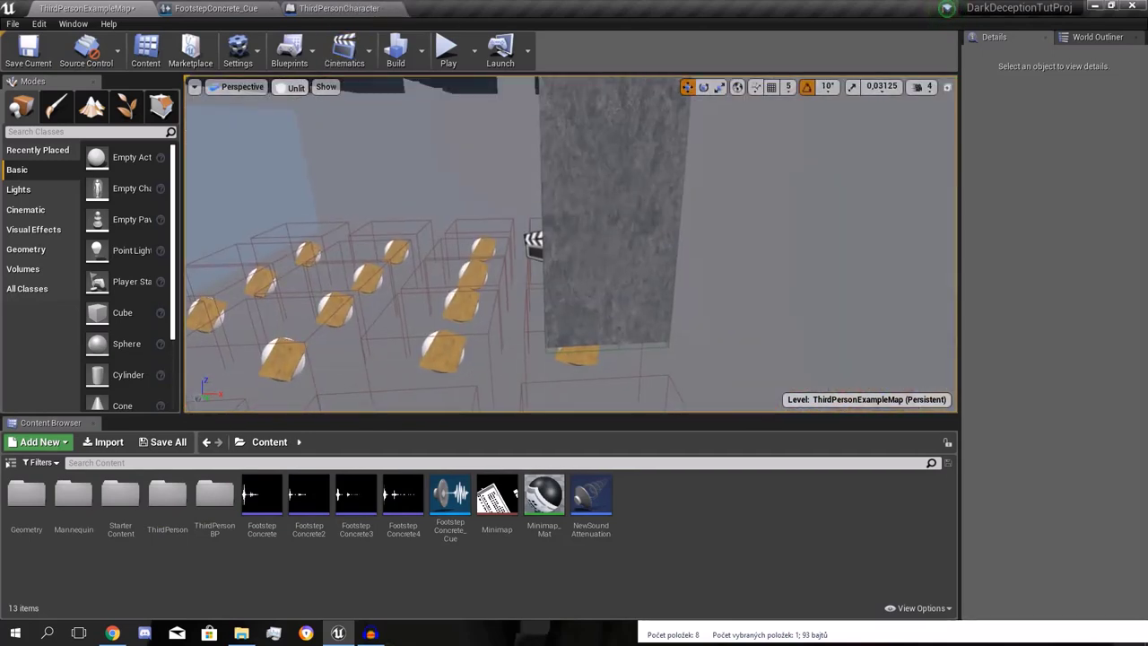
left_click(289, 52)
mouse_move(354, 192)
left_click(332, 162)
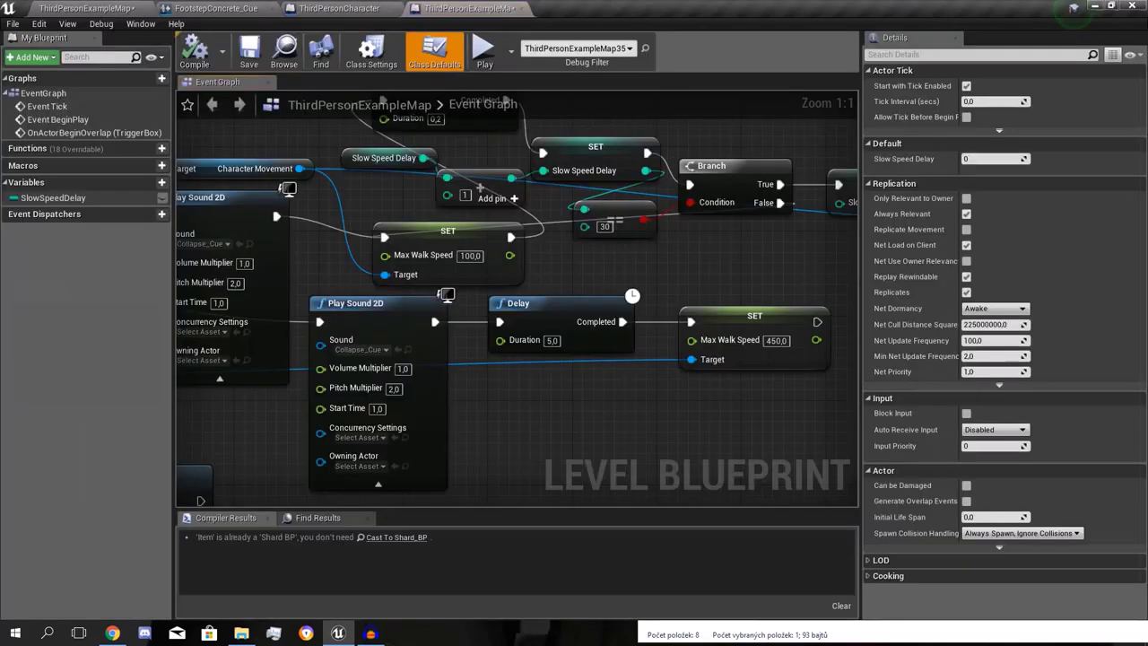
Select all nodes of the trigger box overlap network and move them away from the lower node chain
scroll(664, 313, "down", 7)
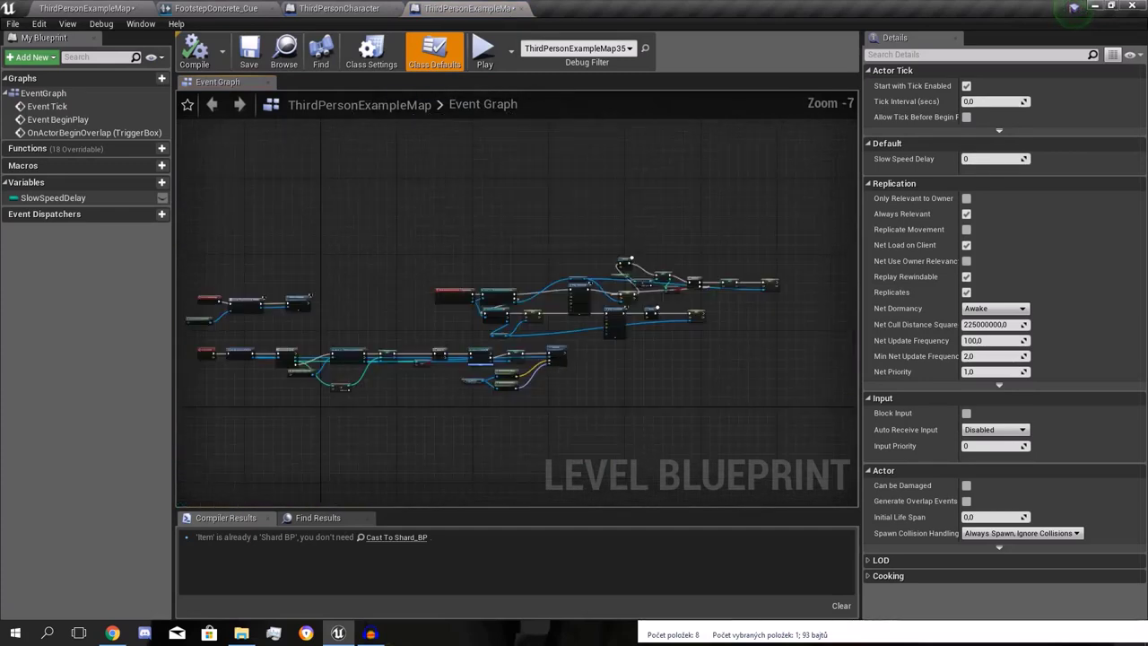
scroll(664, 305, "up", 6)
scroll(663, 305, "down", 4)
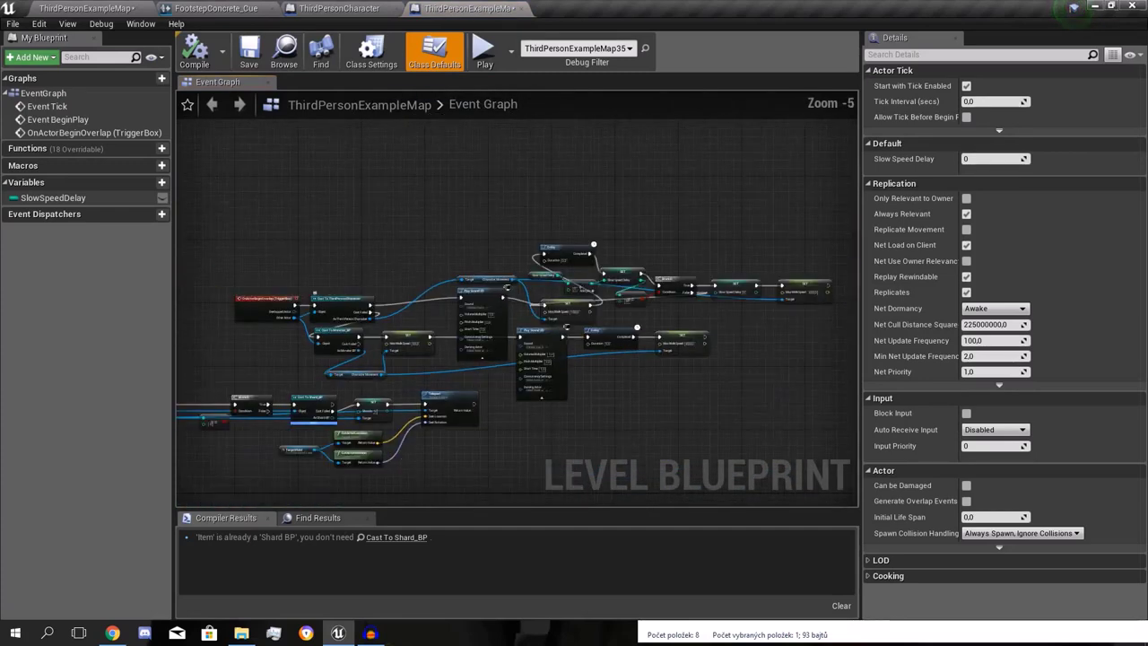
left_click_drag(185, 205, 848, 438)
left_click_drag(203, 240, 759, 381)
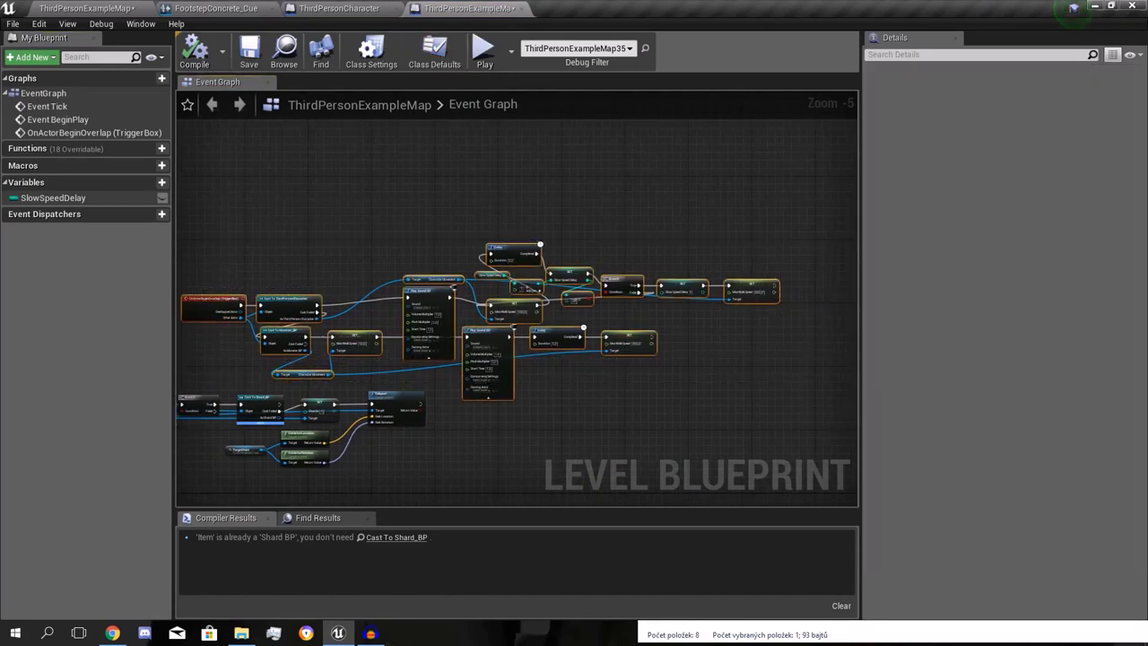
left_click_drag(481, 334, 522, 289)
left_click(574, 350)
Examine the OnActorBeginOverlap (TriggerBox) event and its casts to ThirdPersonCharacter and Monster_BP
right_click_drag(575, 351, 616, 367)
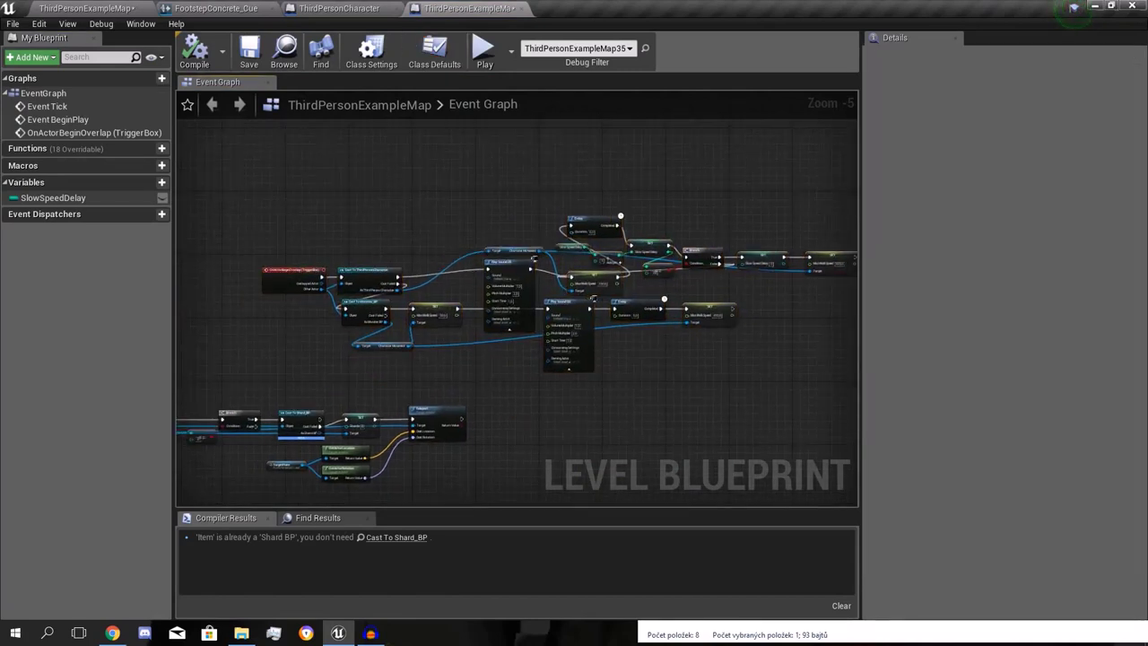
scroll(411, 245, "up", 2)
right_click_drag(412, 344, 364, 285)
right_click_drag(289, 352, 475, 398)
scroll(329, 296, "up", 3)
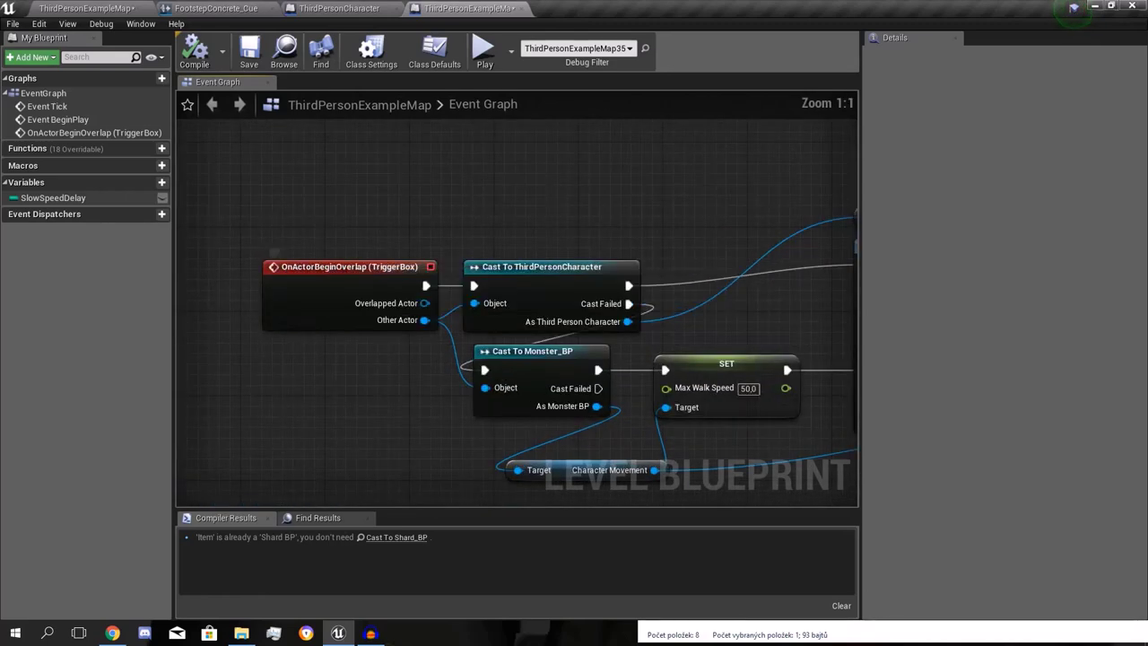
left_click_drag(227, 243, 417, 366)
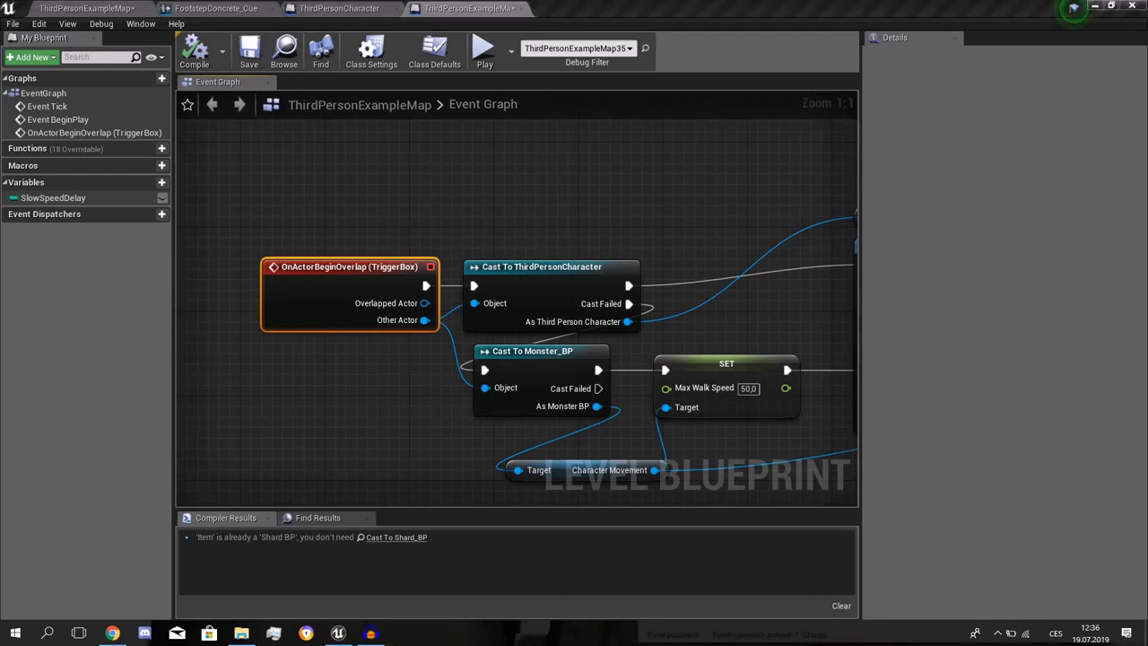
left_click(520, 202)
left_click(717, 632)
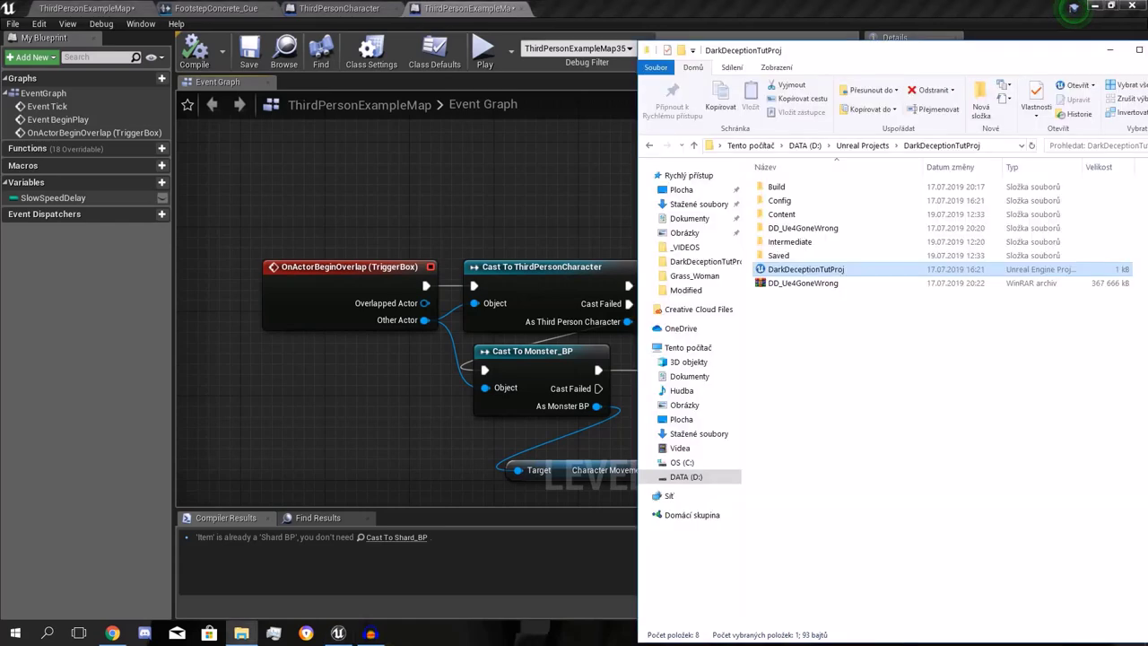
key("alt+Tab")
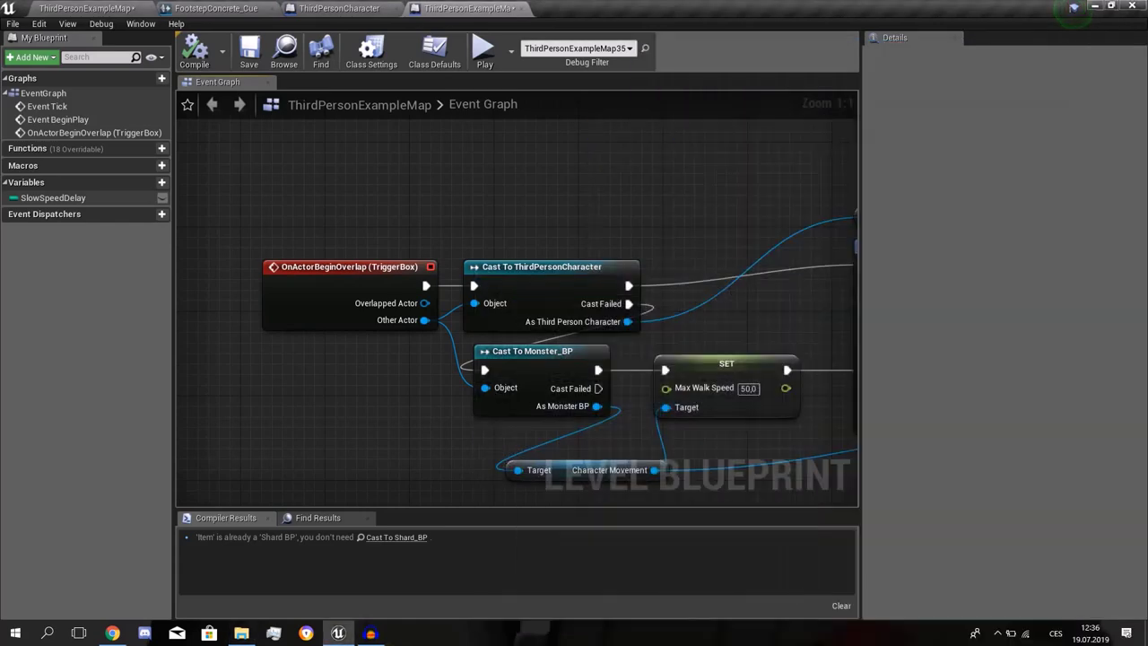
right_click_drag(535, 277, 525, 274)
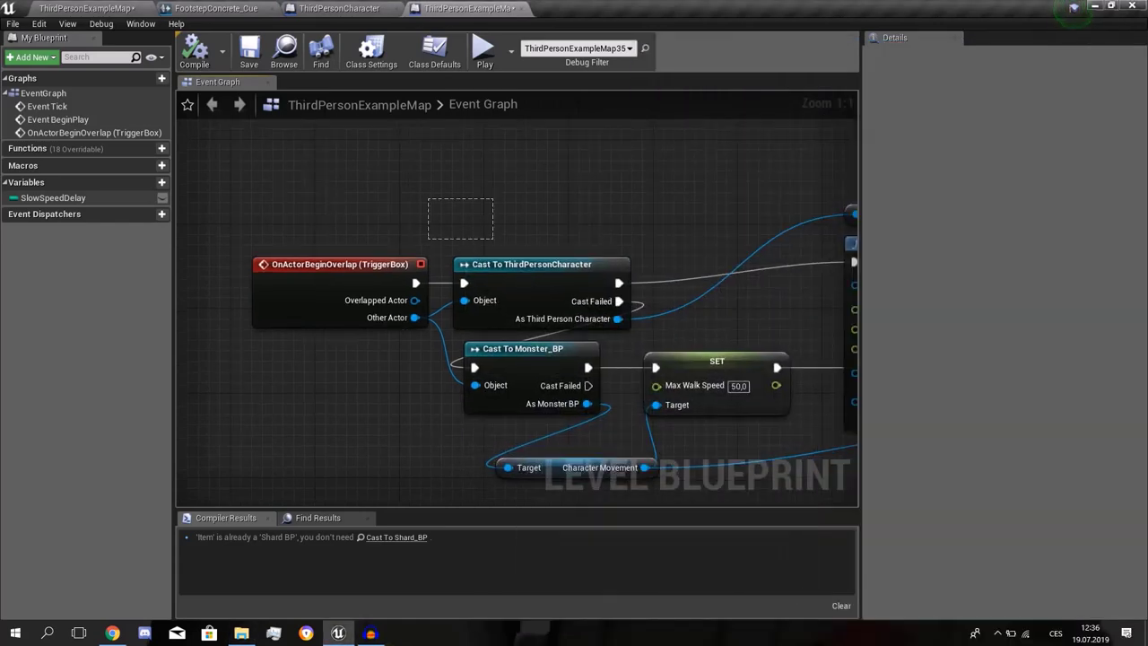
left_click_drag(493, 240, 477, 366)
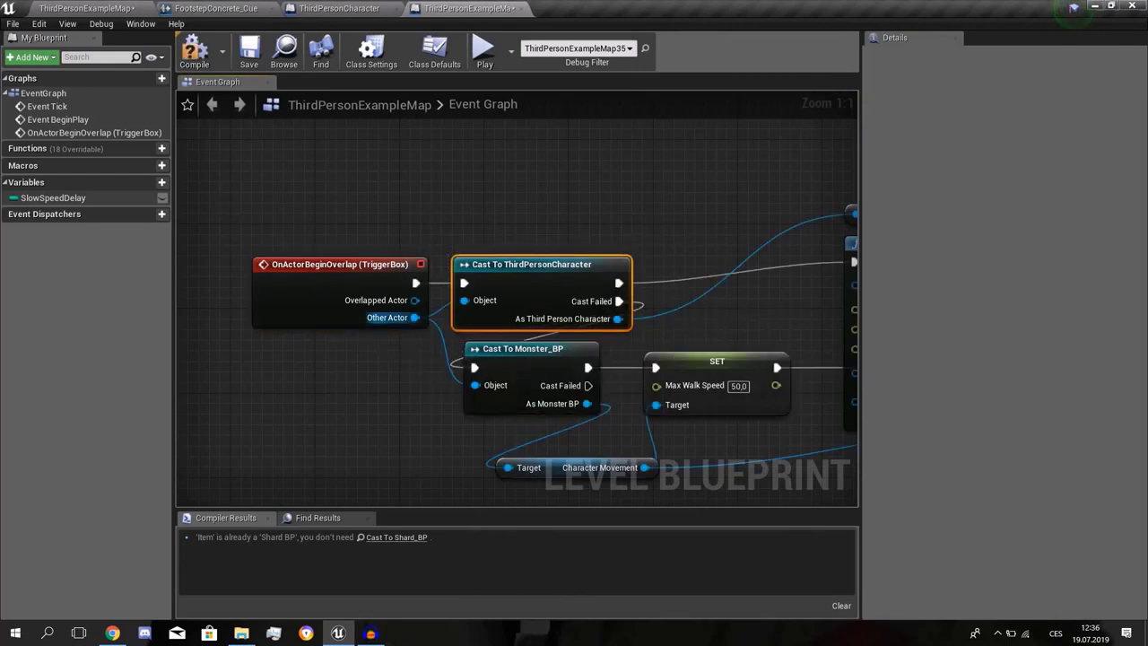
Examine the Monster_BP branch through its Max Walk Speed, Play Sound 2D and Delay nodes to the final speed reset
right_click_drag(586, 367, 538, 281)
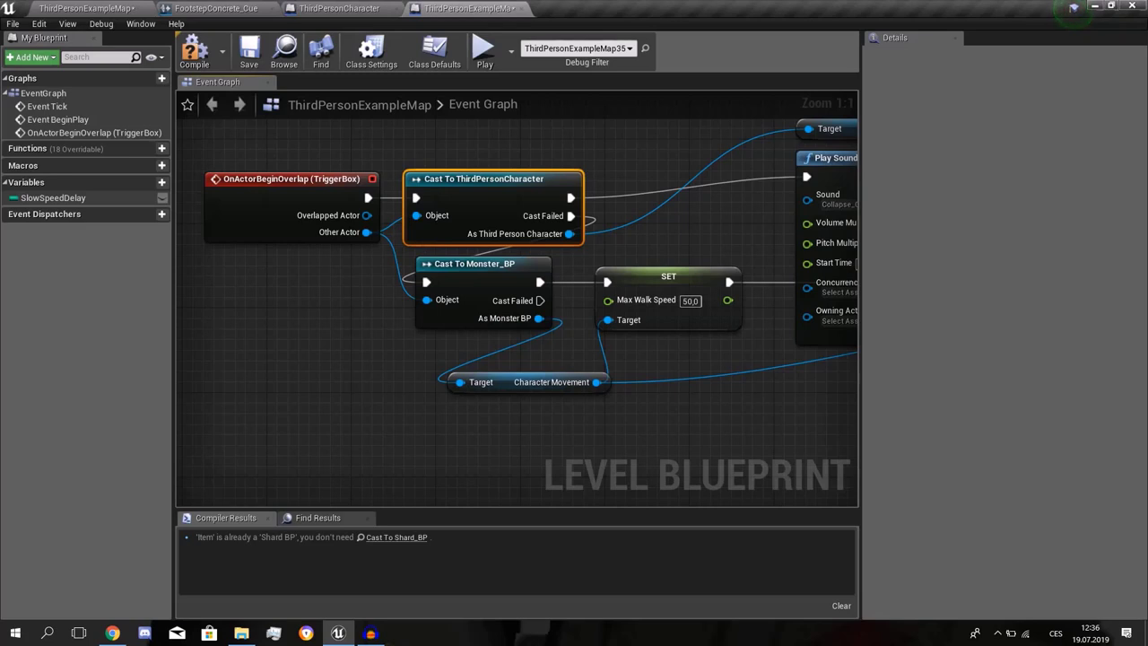
right_click_drag(476, 325, 379, 333)
left_click_drag(425, 318, 382, 318)
right_click_drag(443, 347, 352, 357)
left_click(361, 358)
right_click_drag(654, 437, 360, 426)
left_click_drag(475, 422, 615, 261)
left_click(635, 419)
right_click_drag(635, 419, 426, 415)
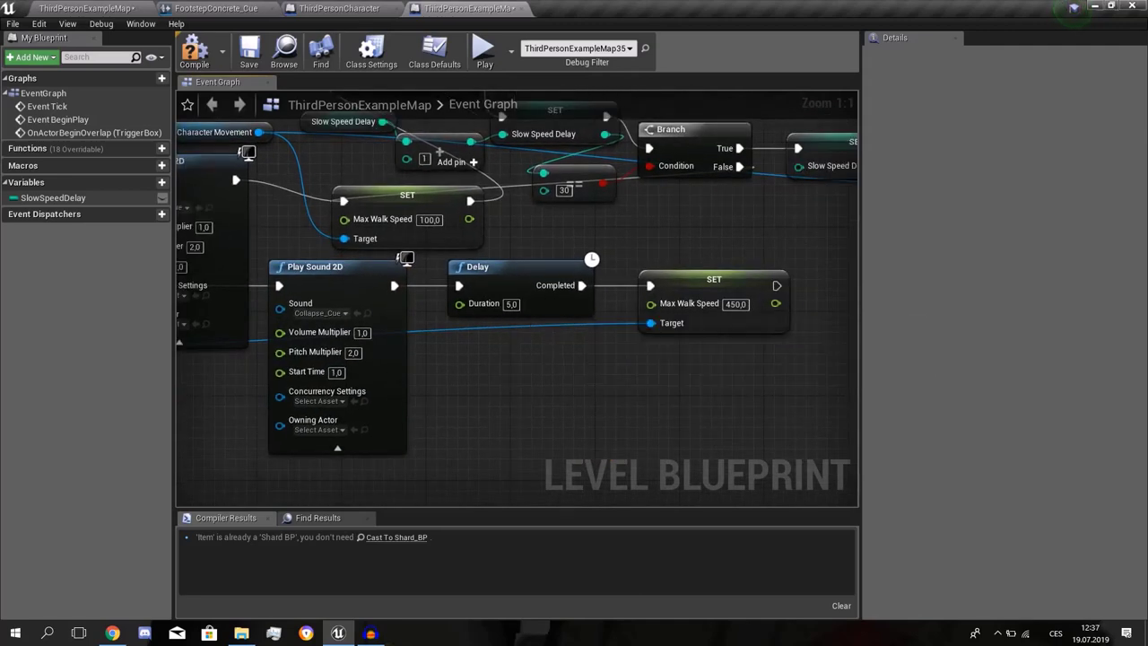
Examine the player branch, from its Play Sound 2D and Max Walk Speed nodes through the Slow Speed Delay loop
right_click_drag(619, 309, 847, 387)
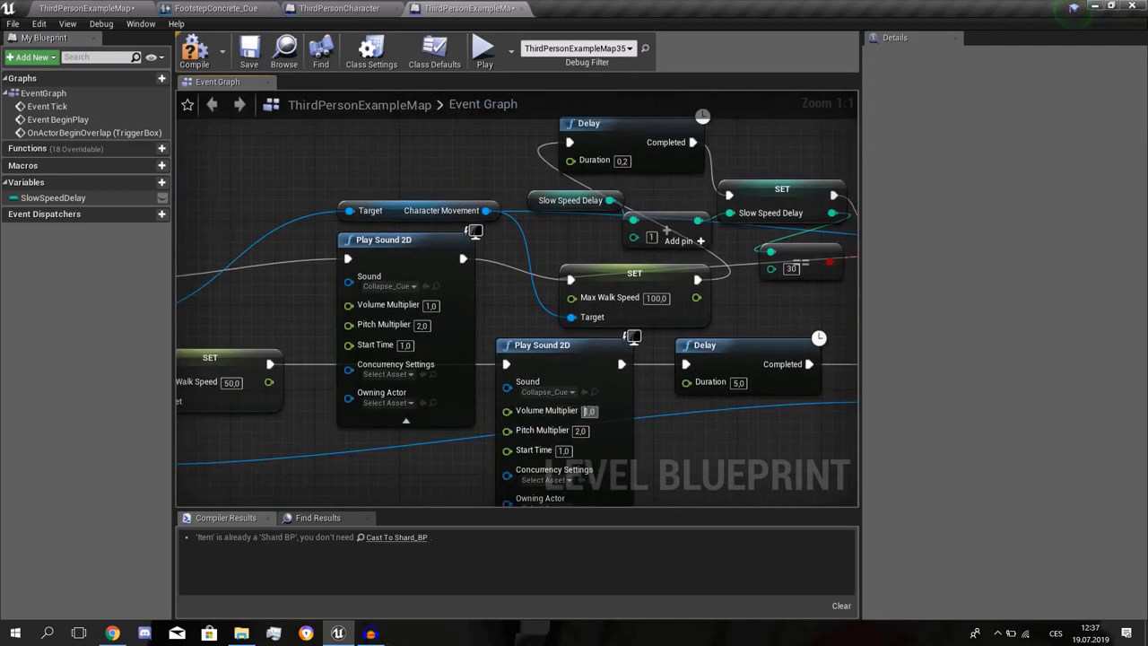
right_click_drag(462, 361, 323, 428)
left_click_drag(407, 316, 559, 403)
left_click(559, 403)
right_click_drag(559, 403, 481, 418)
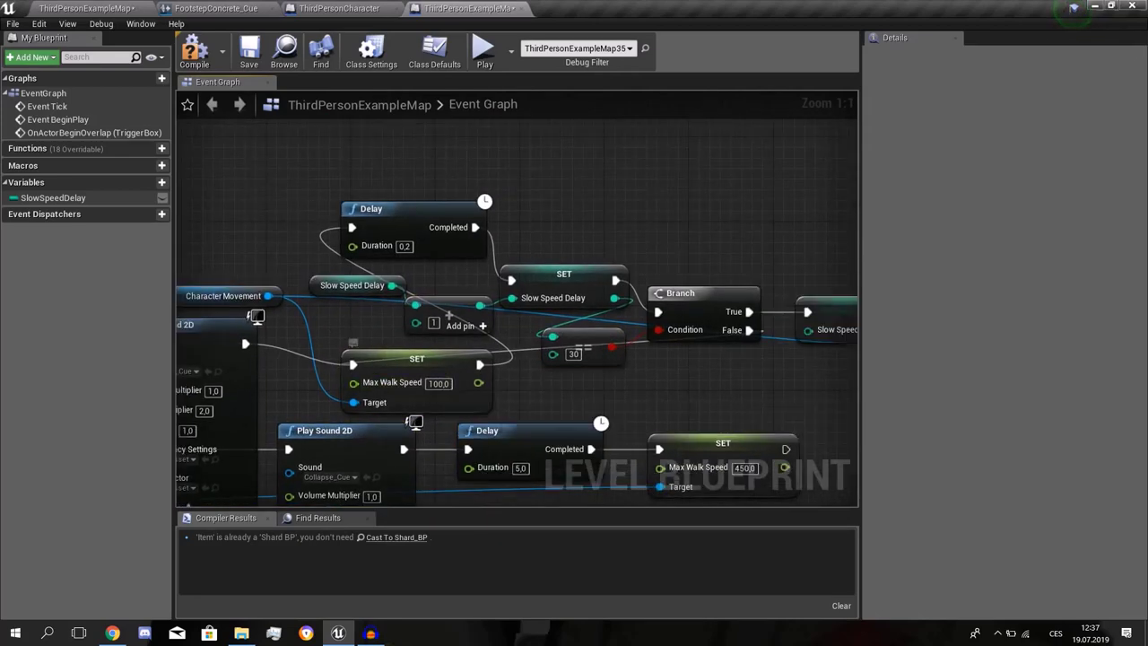
Examine the Slow Speed Delay counting nodes between the Delay and Branch, including the SlowSpeedDelay variable's settings
right_click_drag(448, 316, 356, 325)
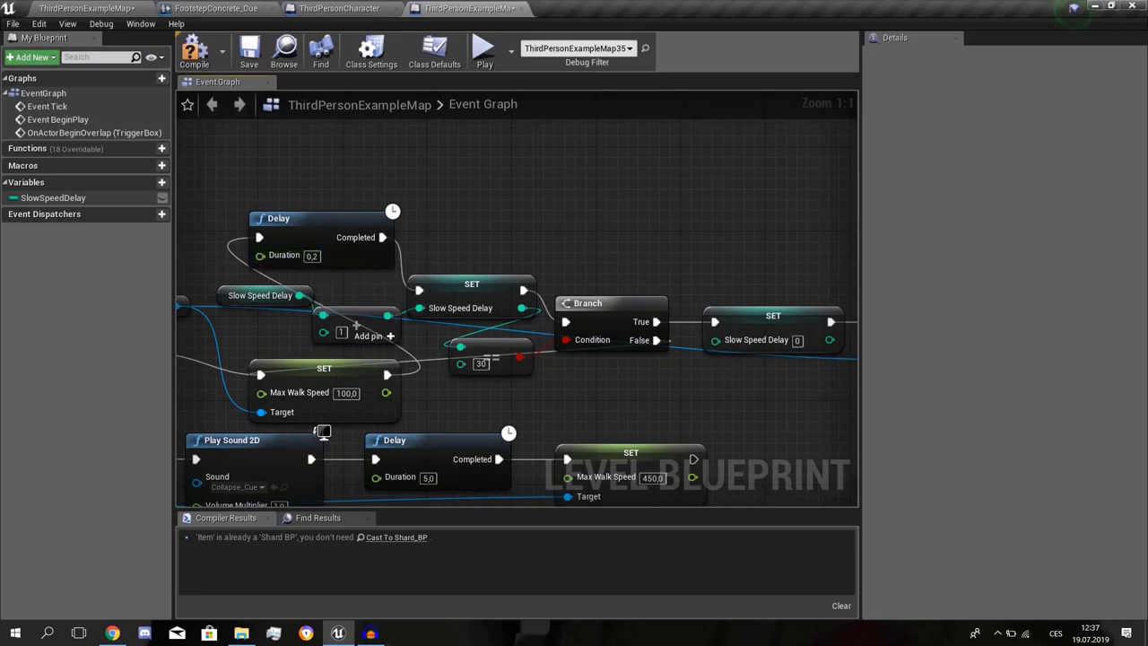
right_click_drag(499, 254, 560, 214)
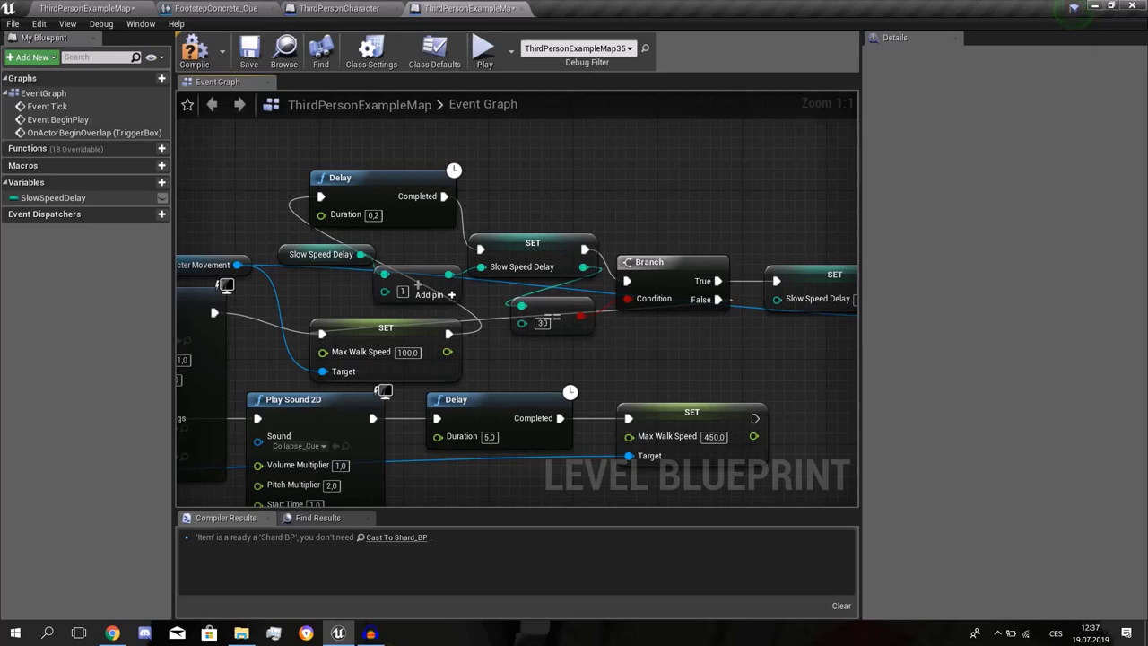
right_click_drag(416, 284, 439, 288)
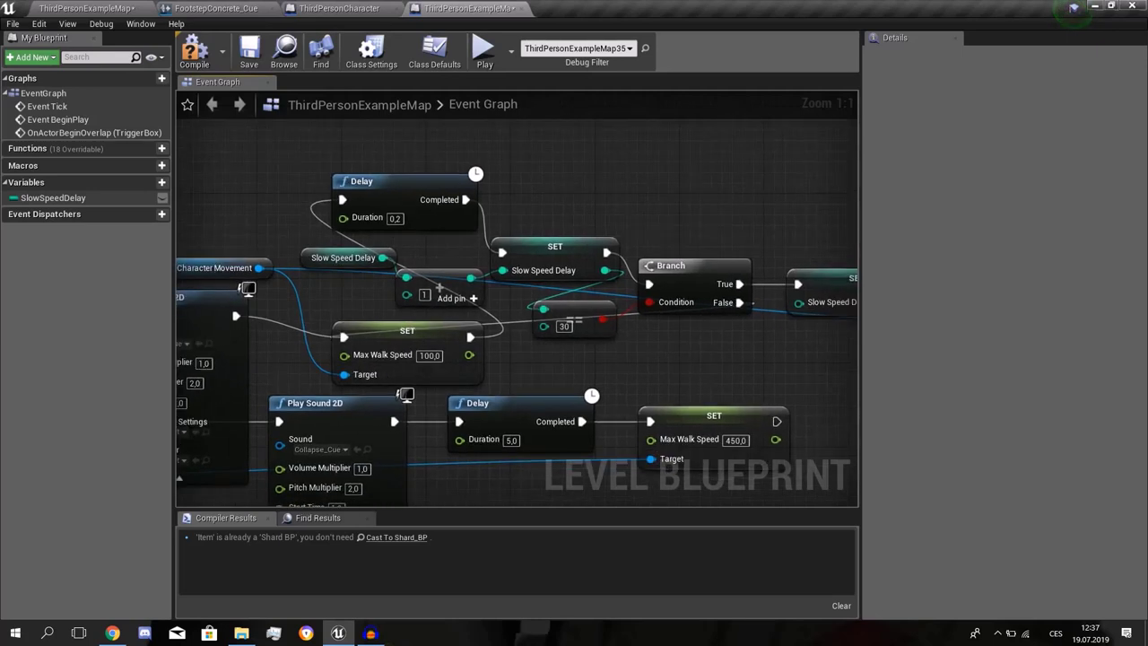
left_click_drag(294, 240, 535, 283)
left_click(525, 291)
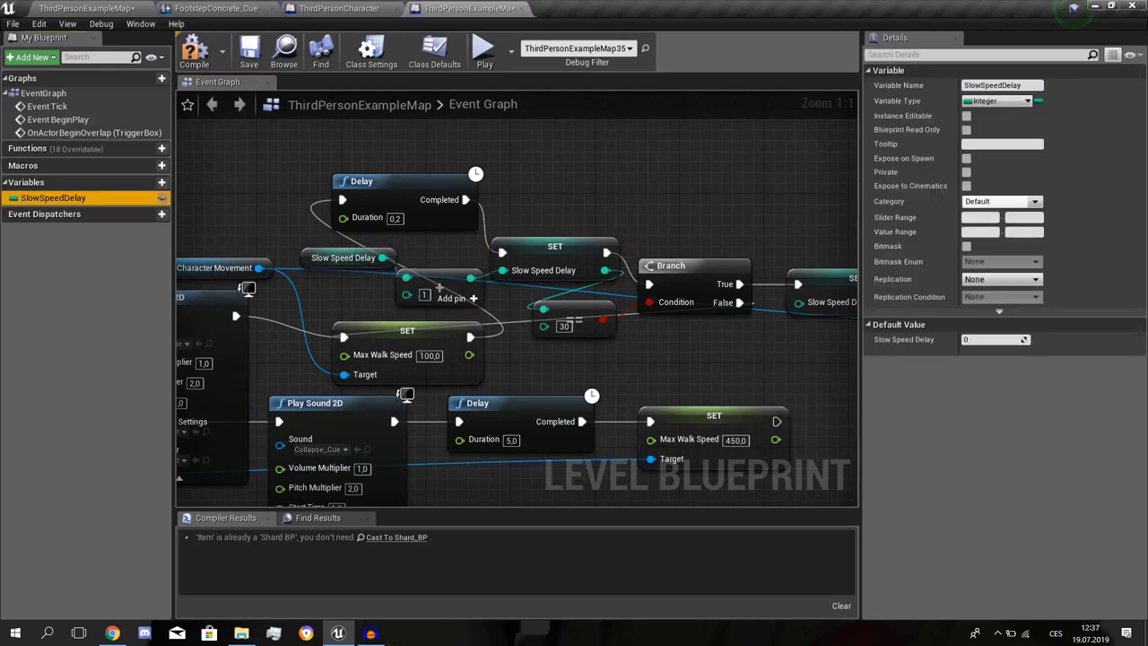
right_click_drag(438, 288, 460, 297)
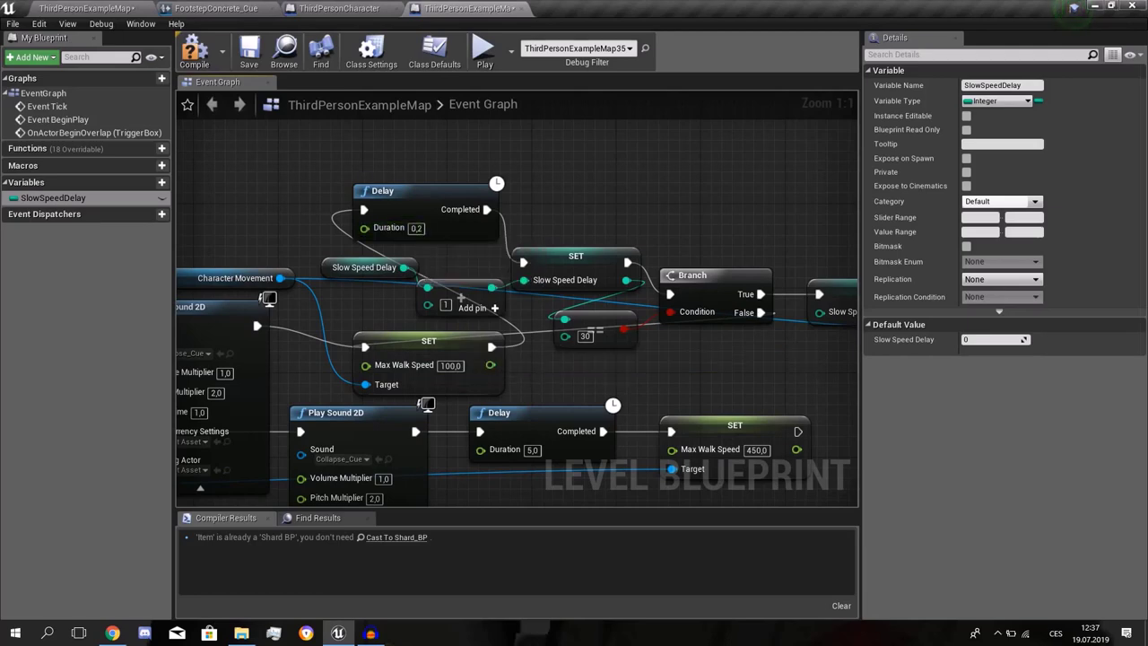
right_click_drag(729, 377, 566, 392)
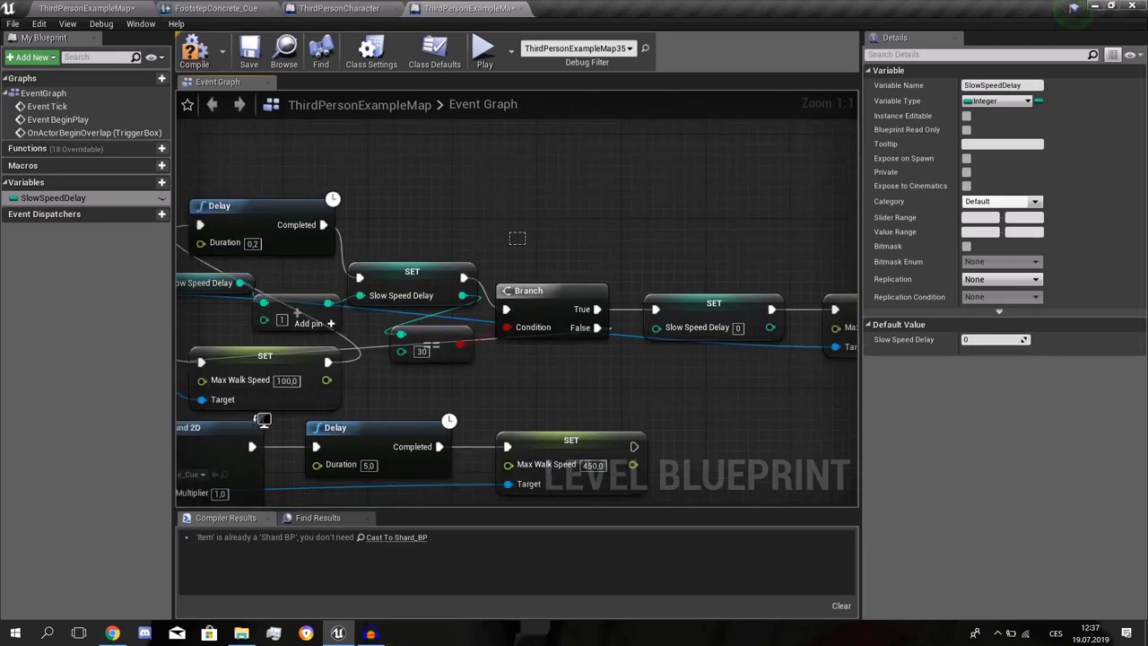
Examine the Branch node and its True path through the Slow Speed Delay reset to the final Max Walk Speed node
left_click_drag(525, 244, 850, 376)
left_click(448, 385)
right_click_drag(448, 385, 822, 385)
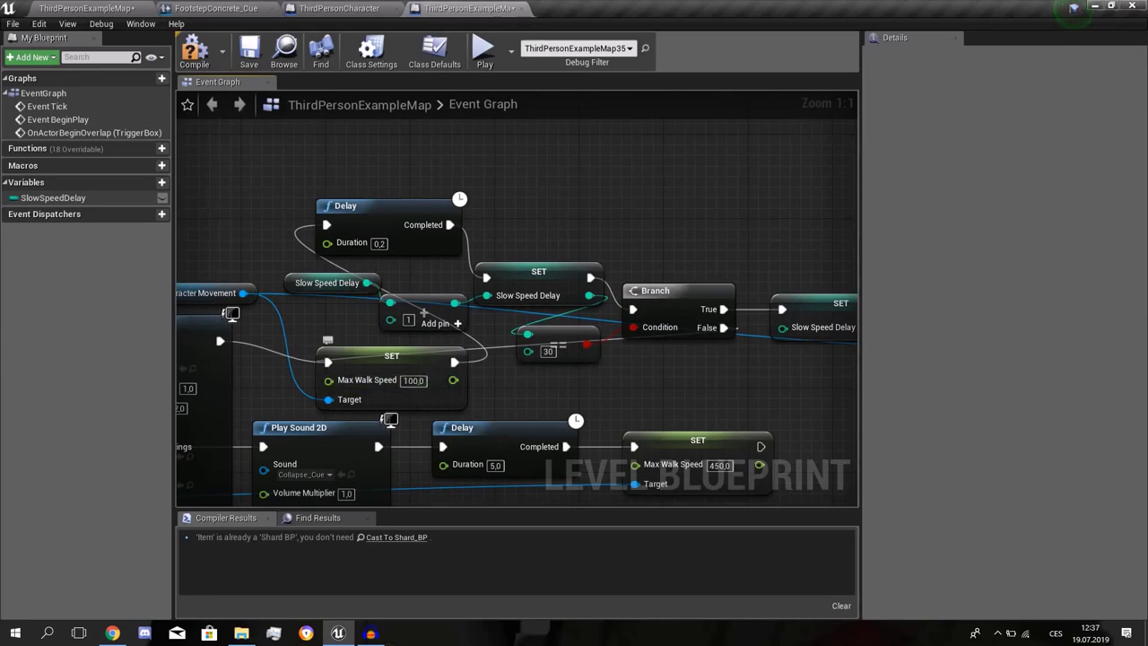
right_click_drag(803, 396, 480, 356)
left_click_drag(637, 225, 774, 395)
left_click(694, 410)
right_click_drag(774, 410, 850, 434)
scroll(694, 409, "down", 3)
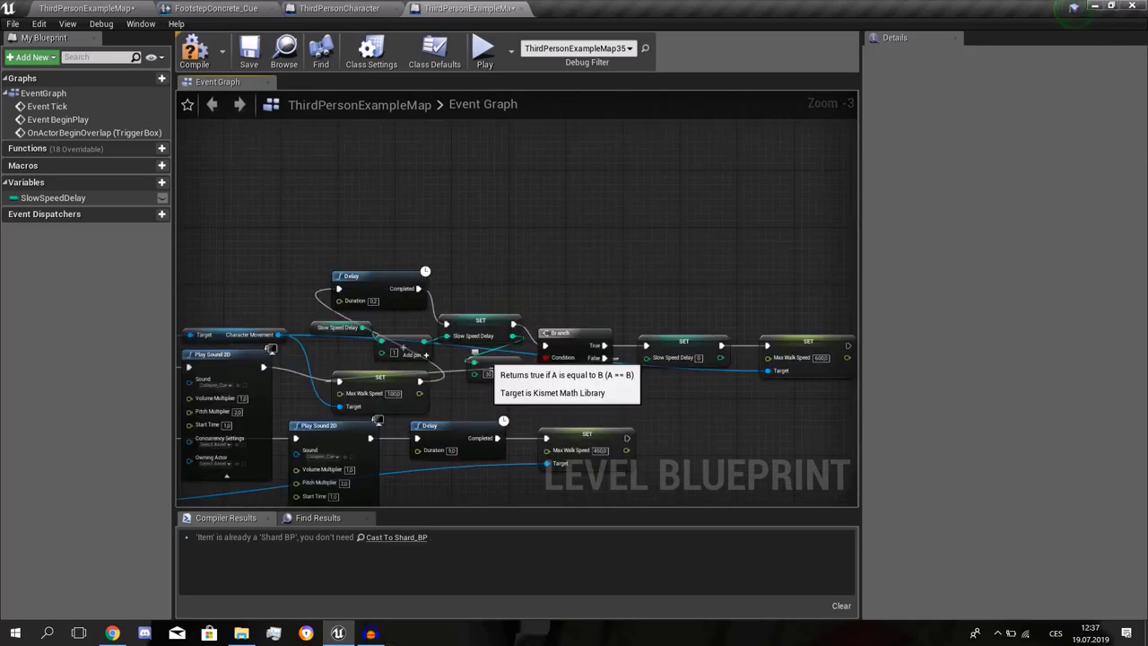
Return to the level map, select the tall moving block Cube6 and look through its physics and material details
left_click(88, 9)
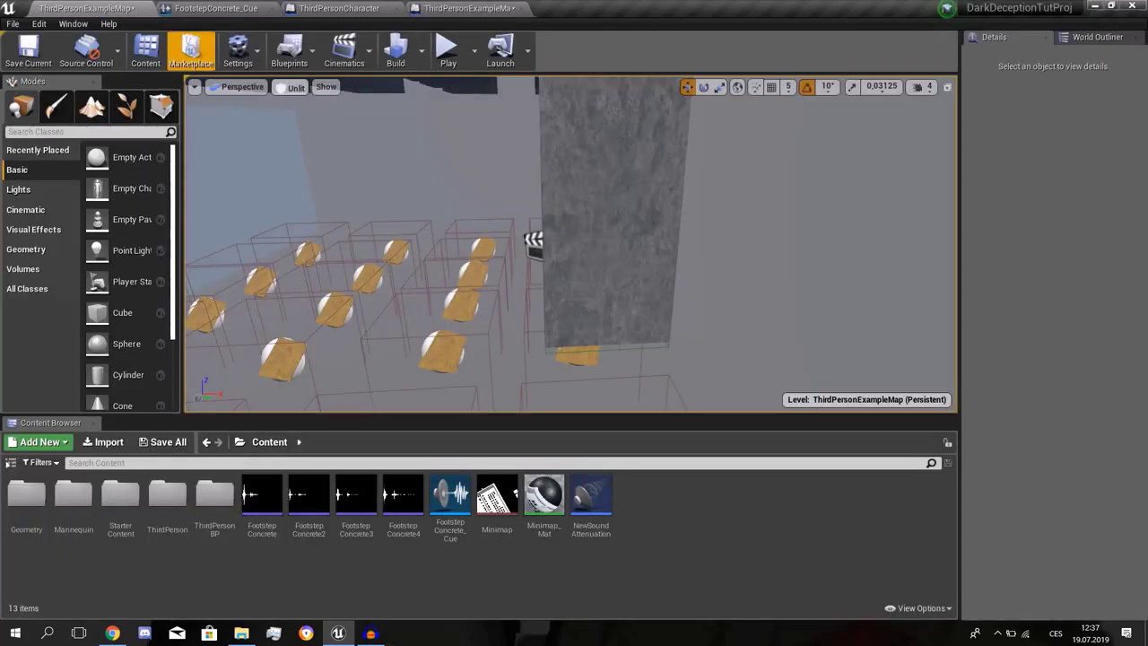
right_click_drag(431, 233, 574, 217)
left_click(469, 9)
right_click_drag(483, 165, 723, 108)
left_click(87, 9)
right_click_drag(538, 224, 708, 220)
right_click_drag(585, 172, 633, 148)
left_click(595, 179)
scroll(581, 183, "down", 5)
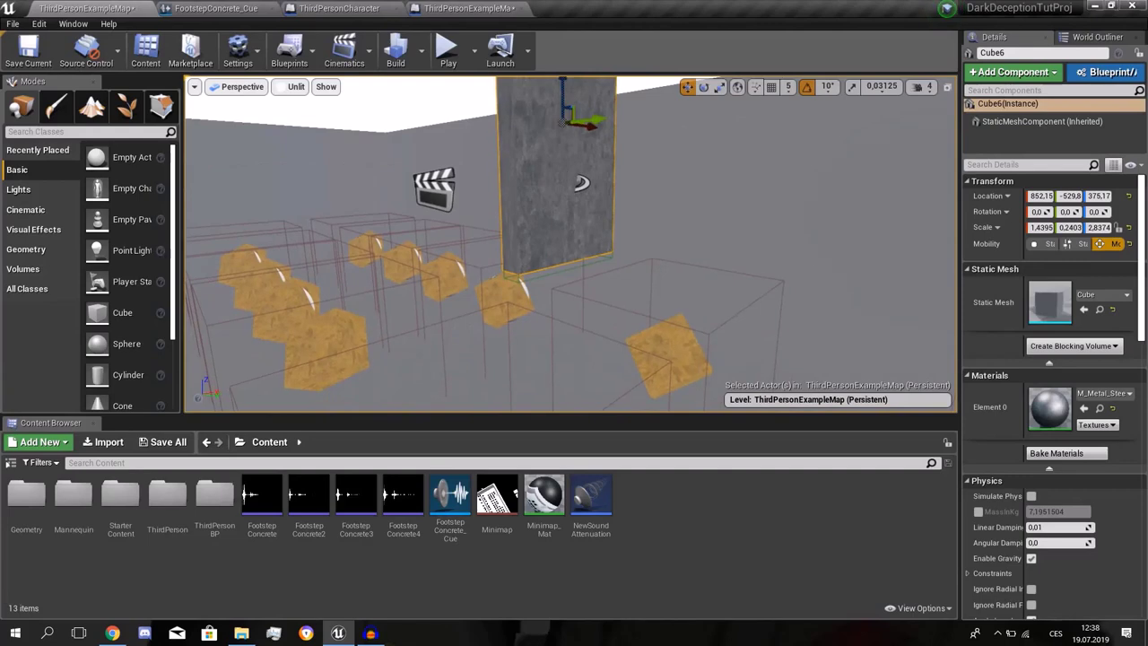
left_click(557, 270)
right_click_drag(557, 269, 495, 238)
left_click(610, 255)
scroll(1058, 558, "down", 8)
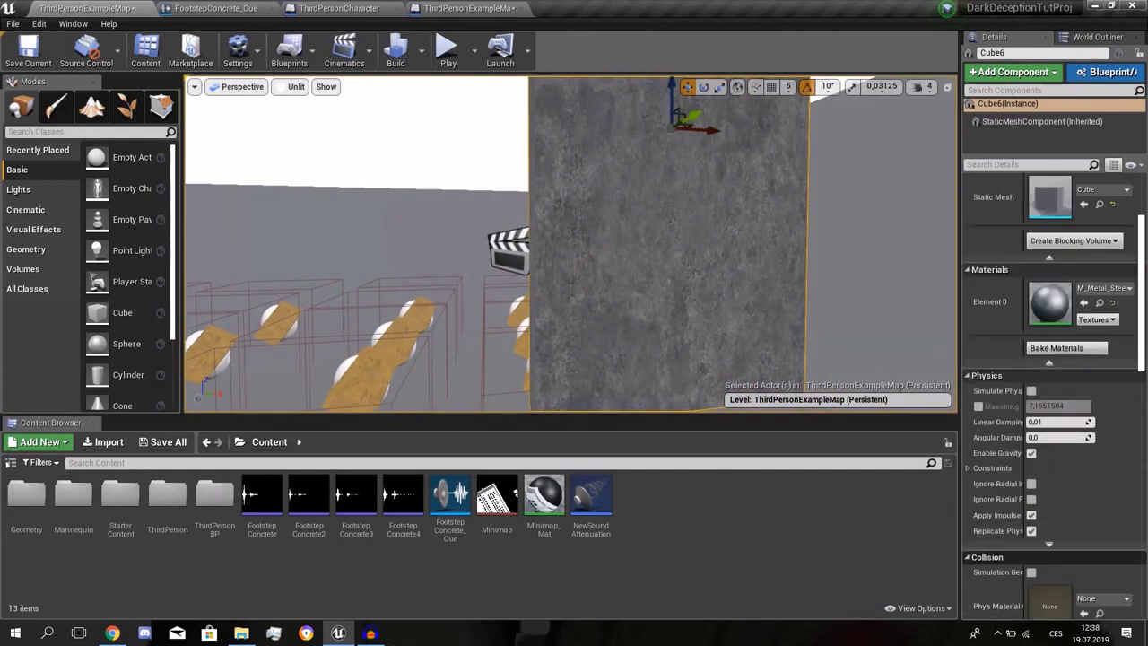
Select the trigger box at the base of the moving block and view its collision settings
scroll(1058, 558, "down", 2)
right_click_drag(574, 251, 575, 202)
left_click(422, 336)
right_click_drag(421, 336, 441, 413)
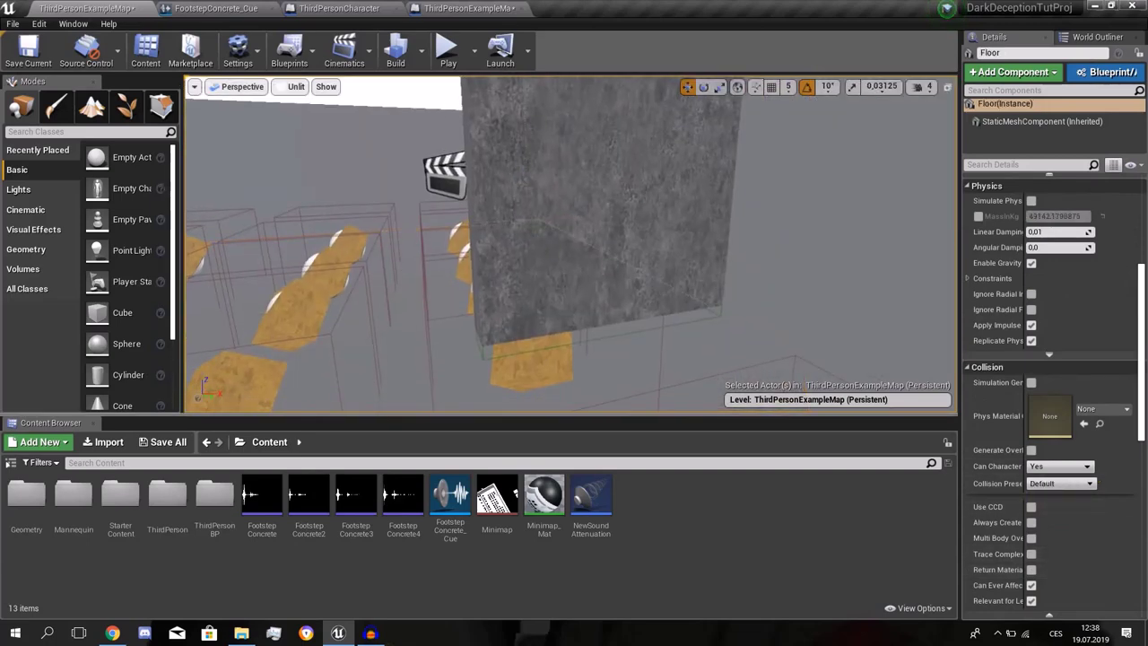
left_click(1042, 121)
right_click_drag(666, 261, 650, 325)
left_click(595, 150)
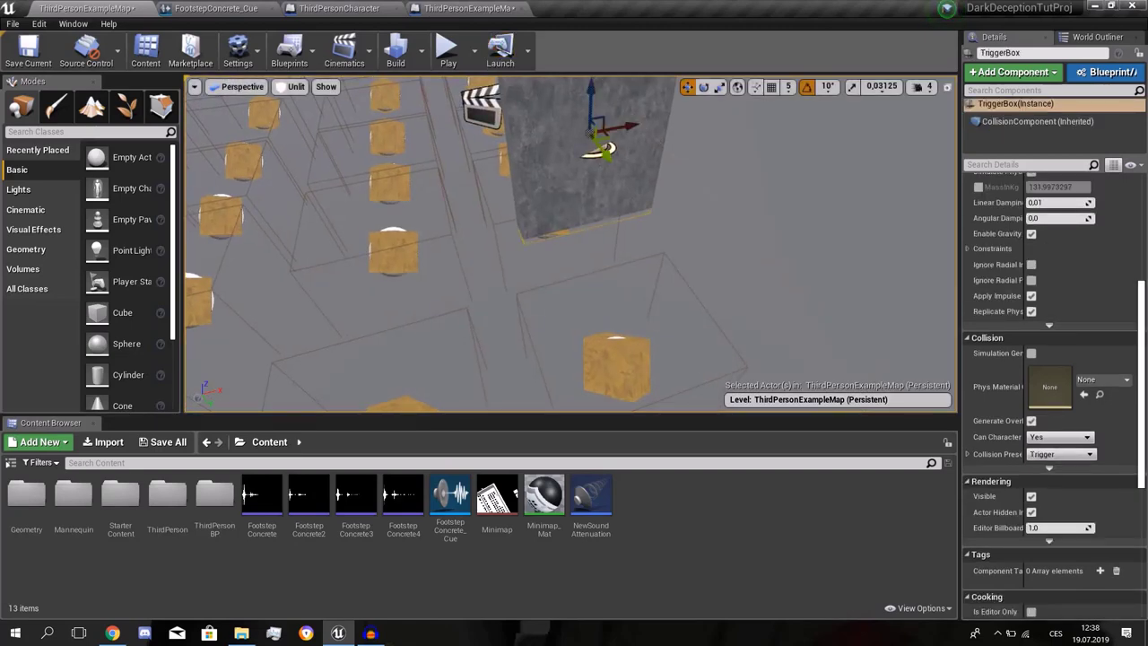
Show the TriggerBox's attachment under Cube6 in the level's actor hierarchy
left_click(1097, 36)
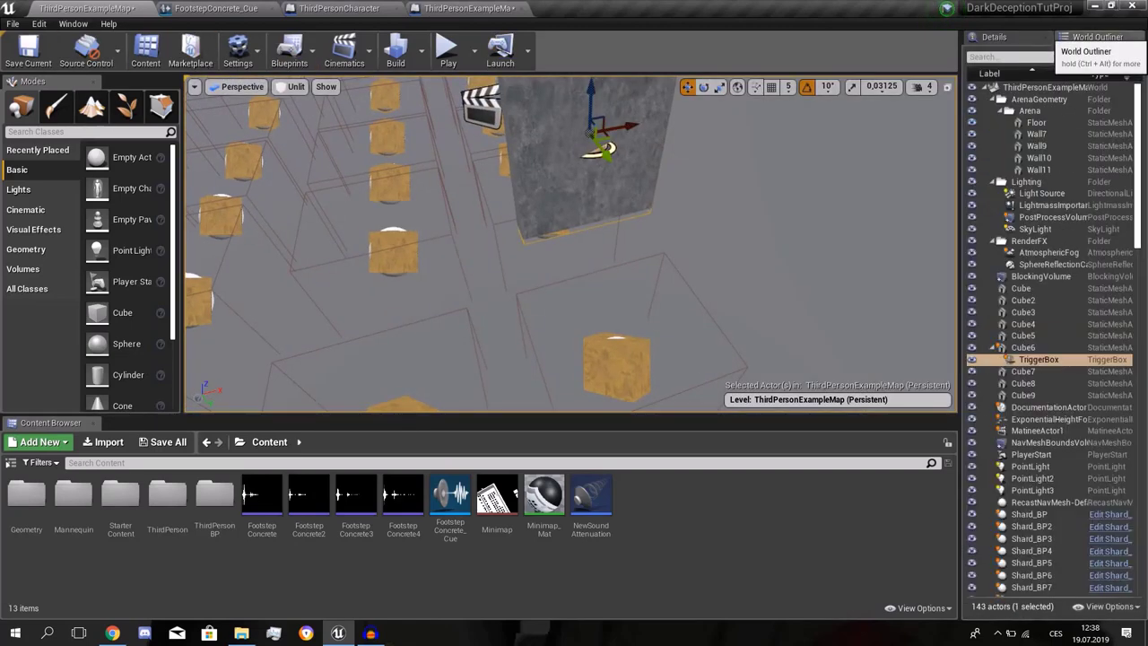
left_click(73, 24)
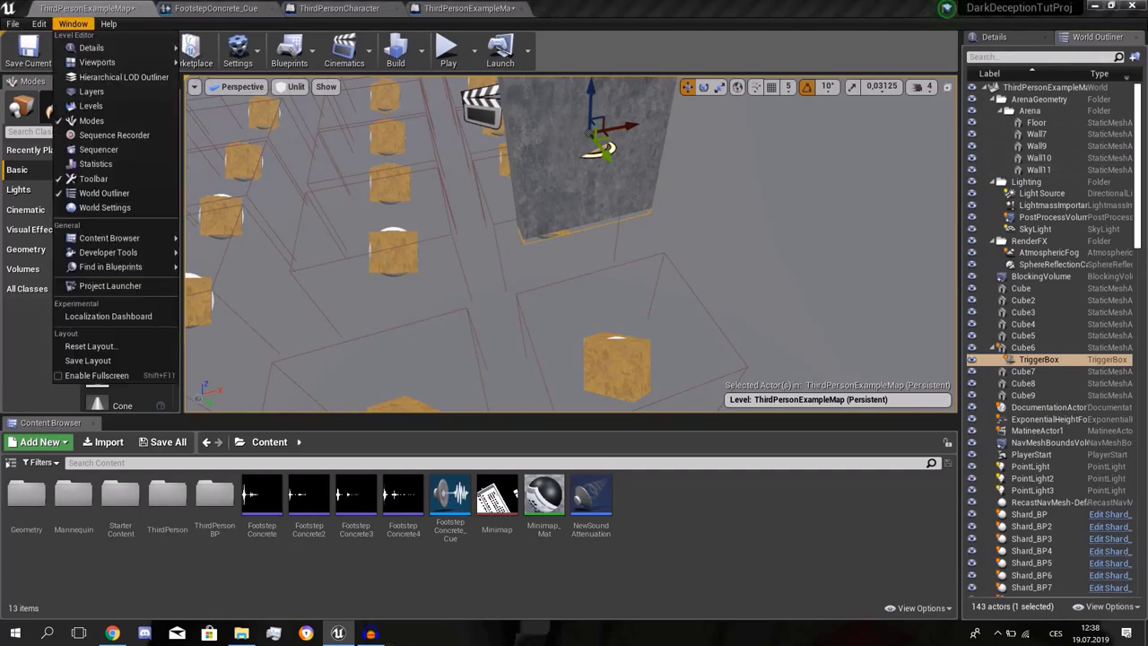
mouse_move(117, 47)
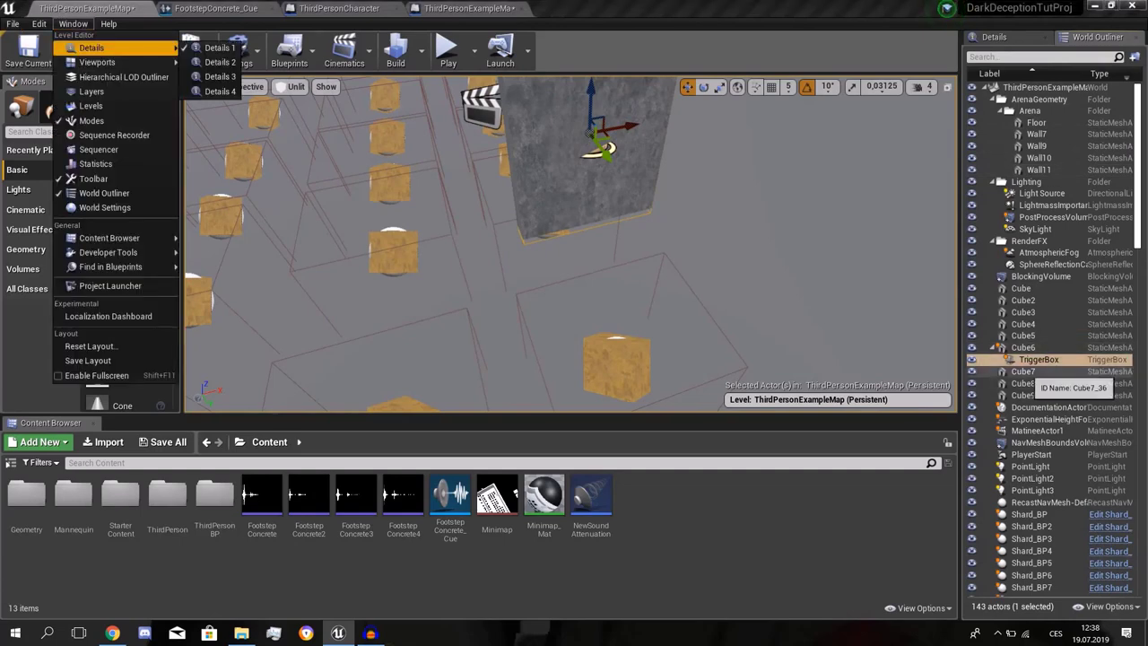
mouse_move(1027, 370)
left_mouse_down()
mouse_move(1021, 337)
mouse_move(1029, 360)
left_mouse_up()
left_click(1043, 358)
Find Monster_BP by searching the project content for "monster" and place it in the level near the far shards
right_click_drag(717, 269, 753, 242)
right_click_drag(574, 242, 676, 228)
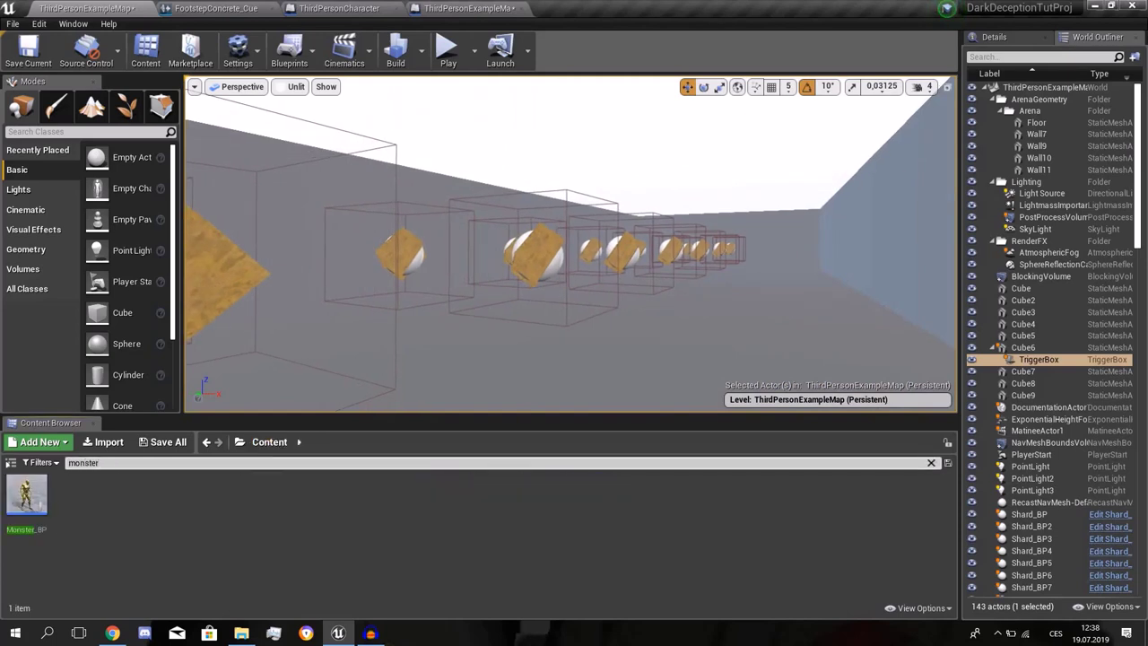
left_click_drag(27, 493, 699, 235)
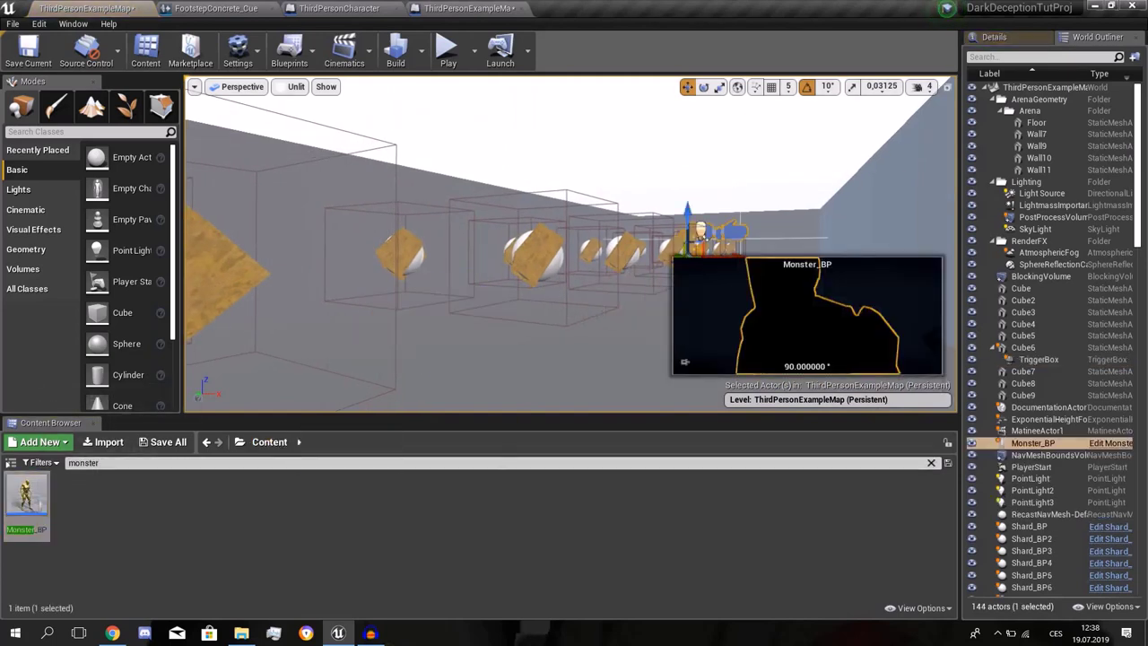
Play-test the level with the monster placed, walking past the moving block and collecting shards, and end the play session
left_click(447, 52)
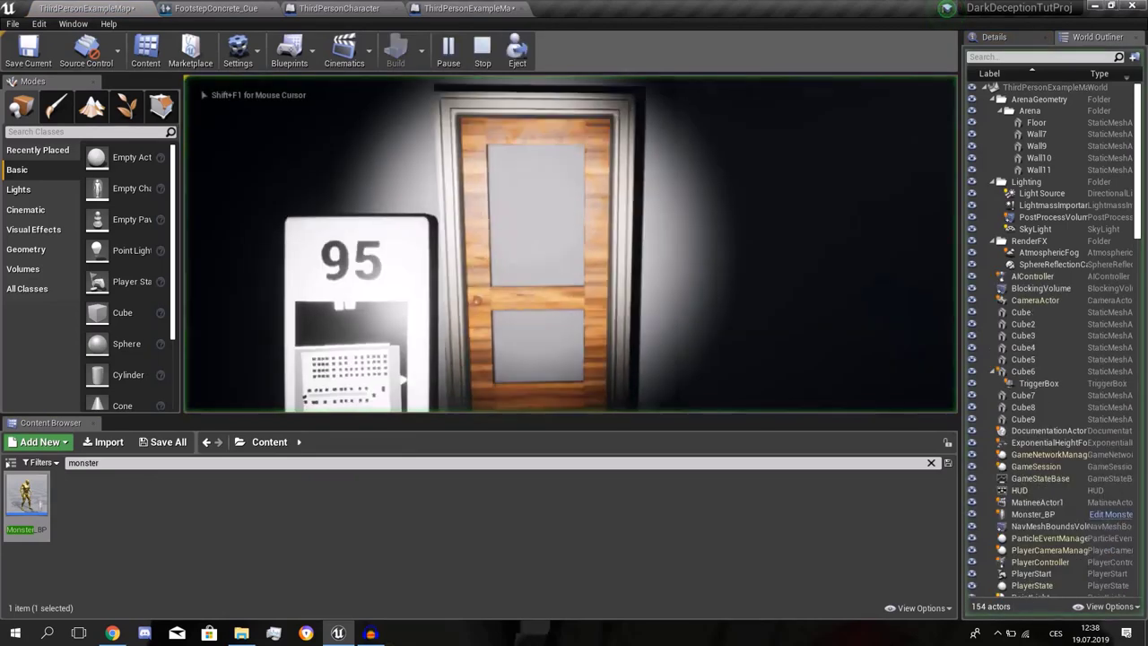
key("w")
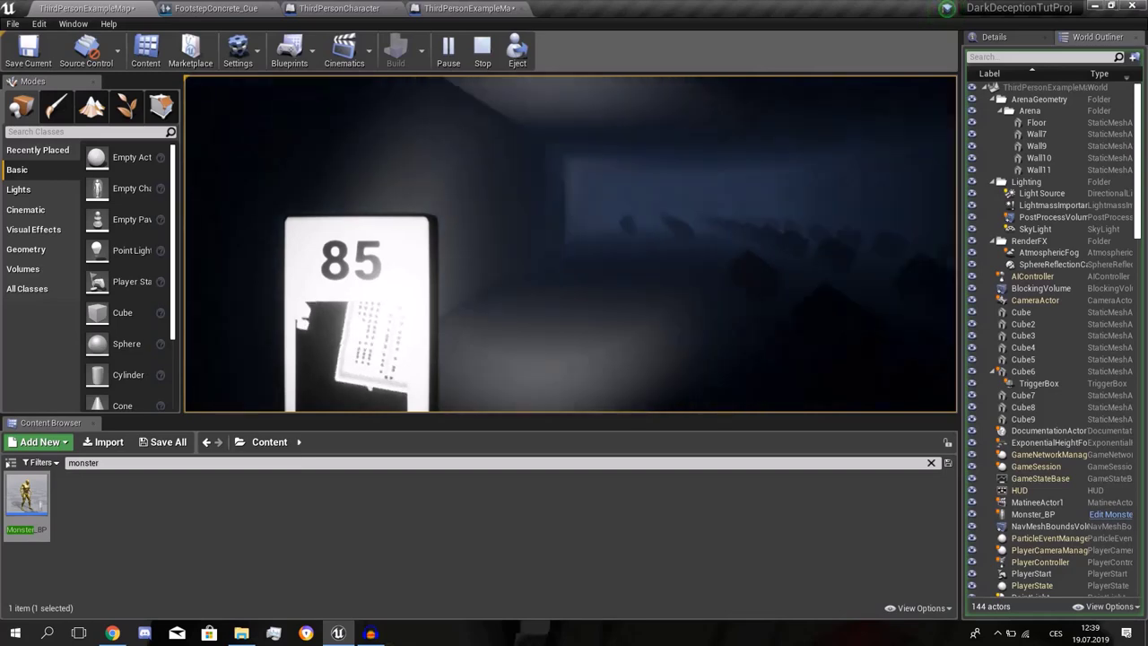
key("w")
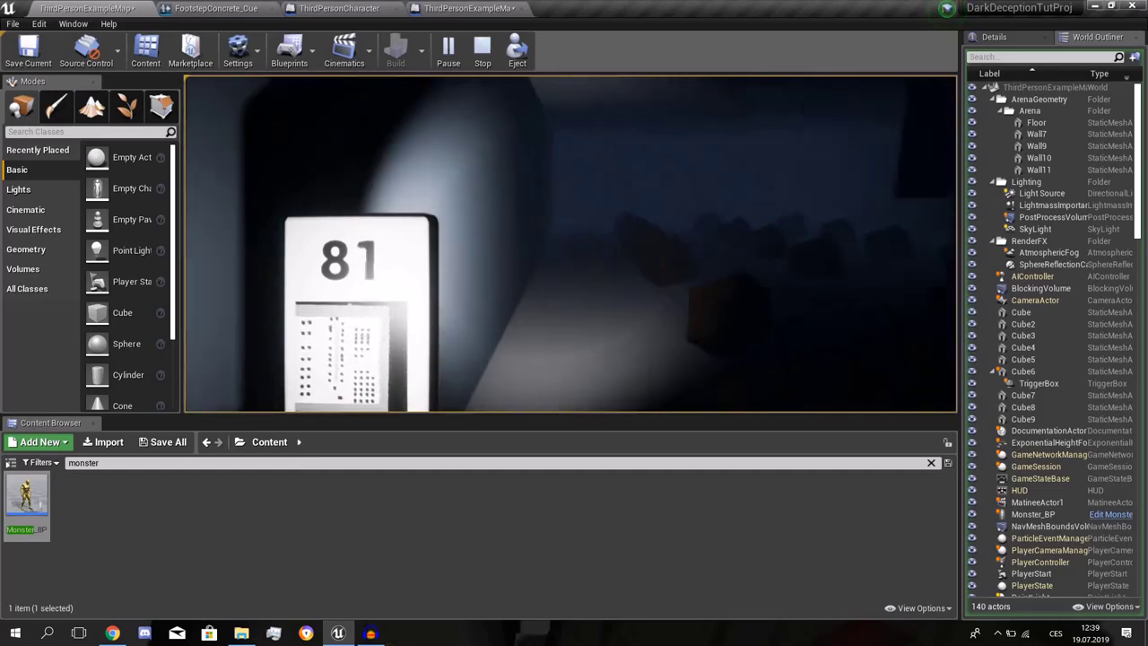
key("w")
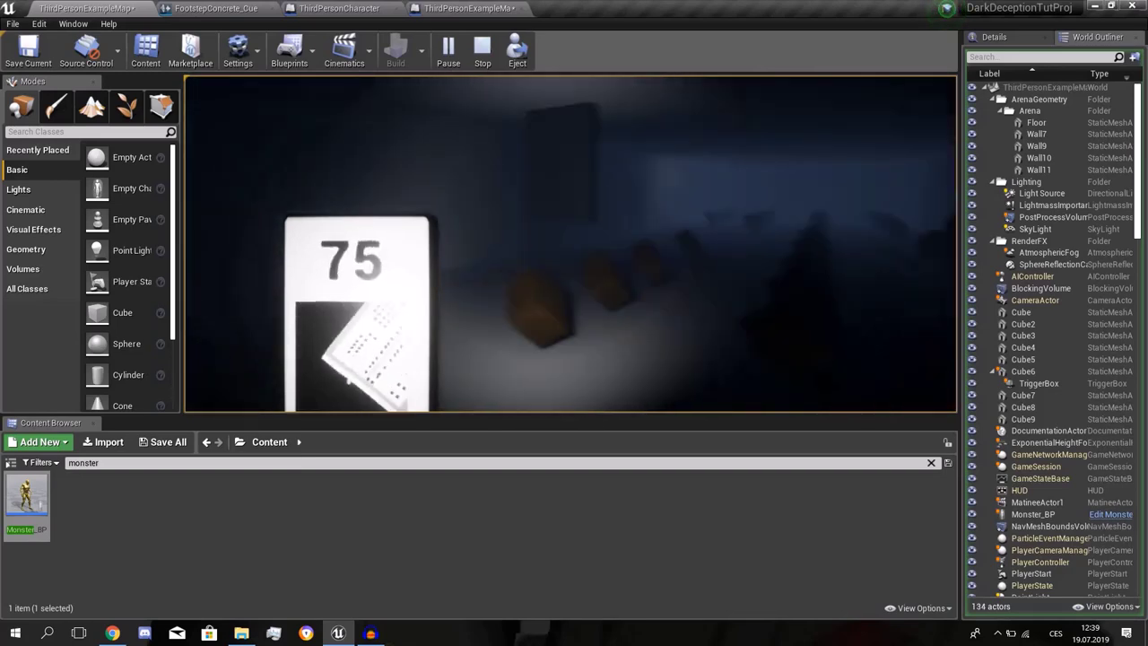
key("w")
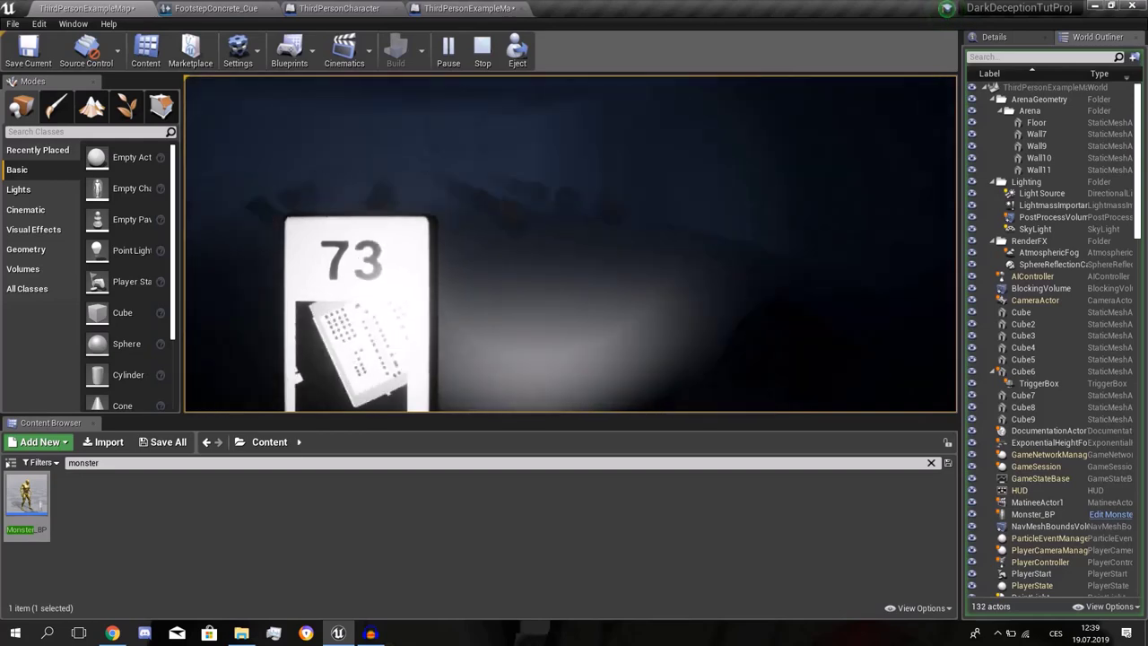
key("w")
key("w")
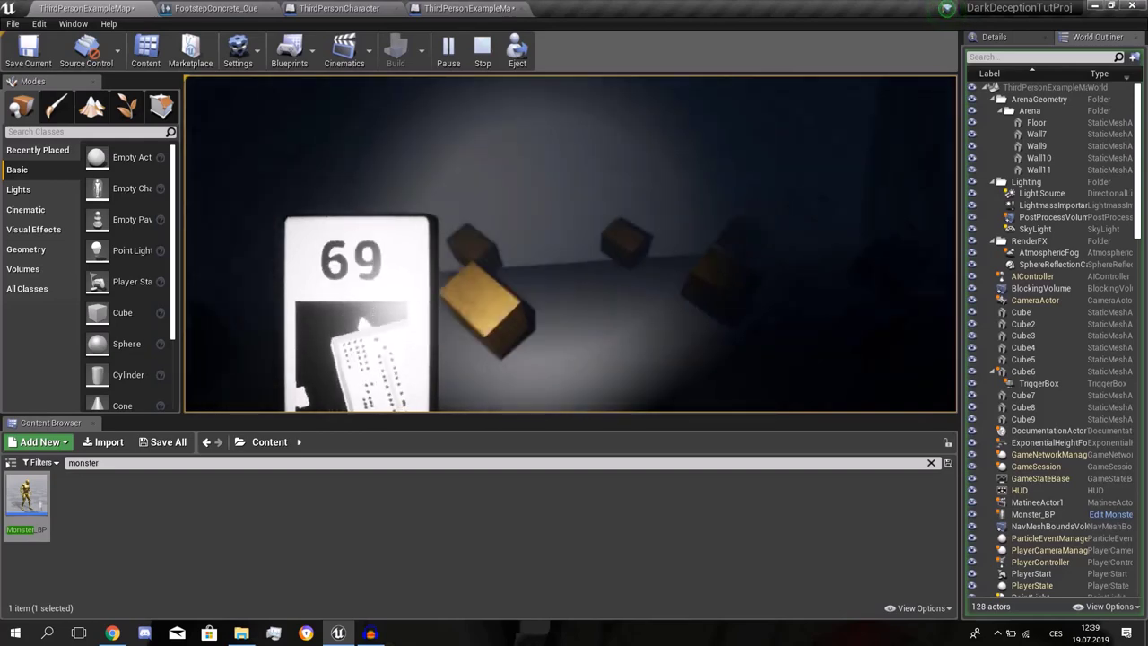
key("w")
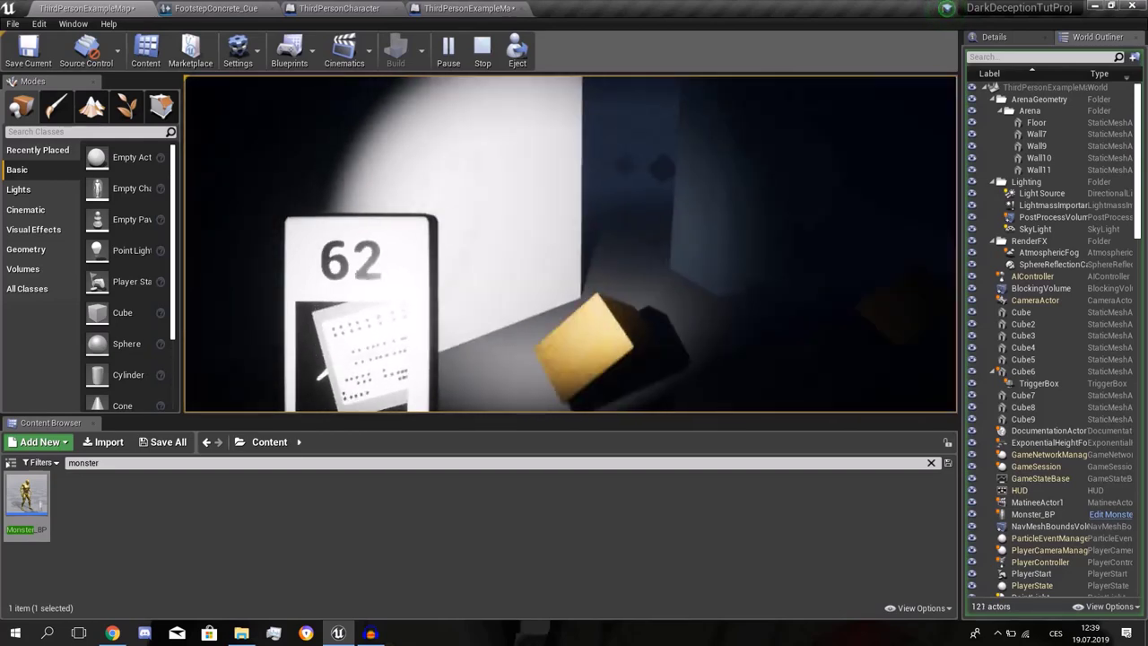
key("w")
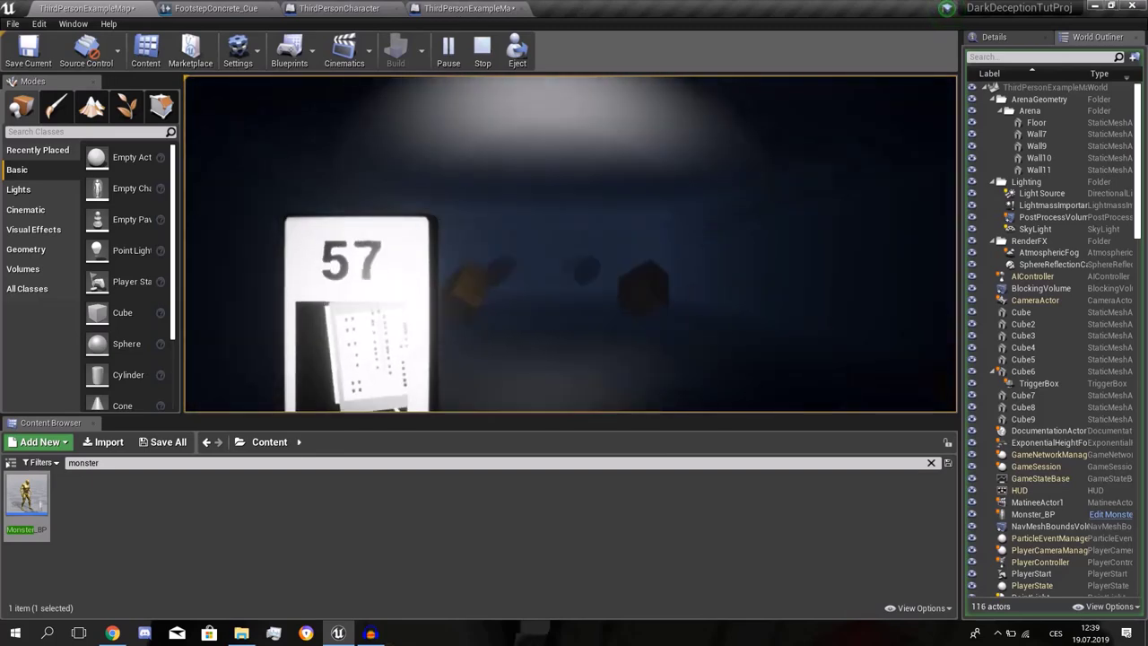
key("w")
key("Escape")
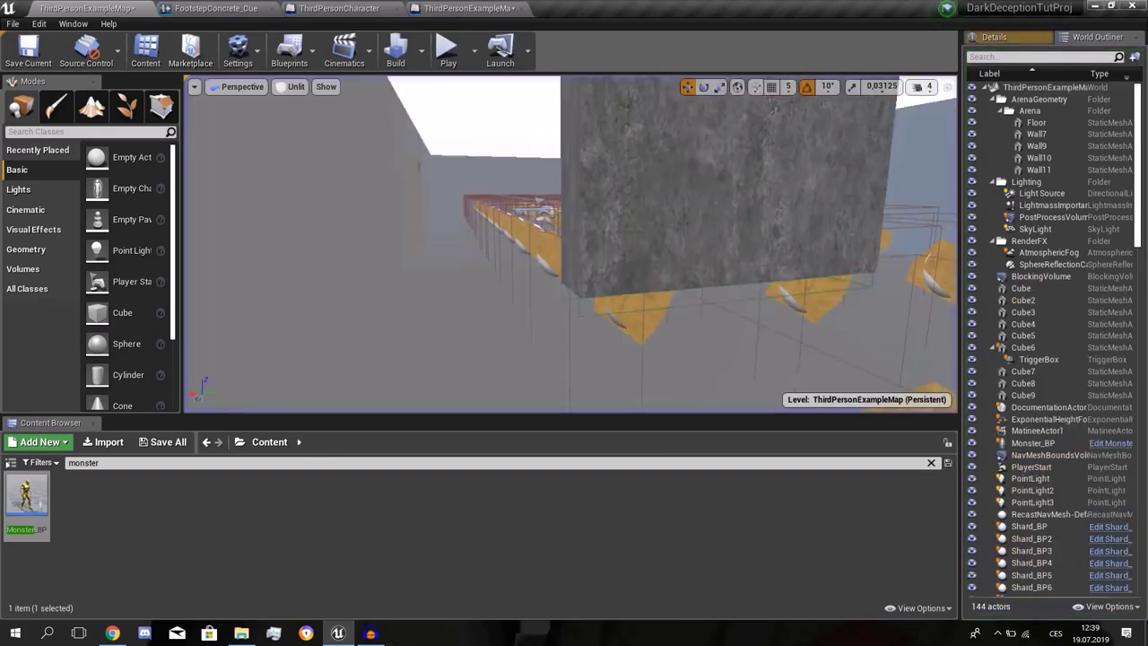
Search the placeable actor classes for "fog" to show the available fog actors
key("w")
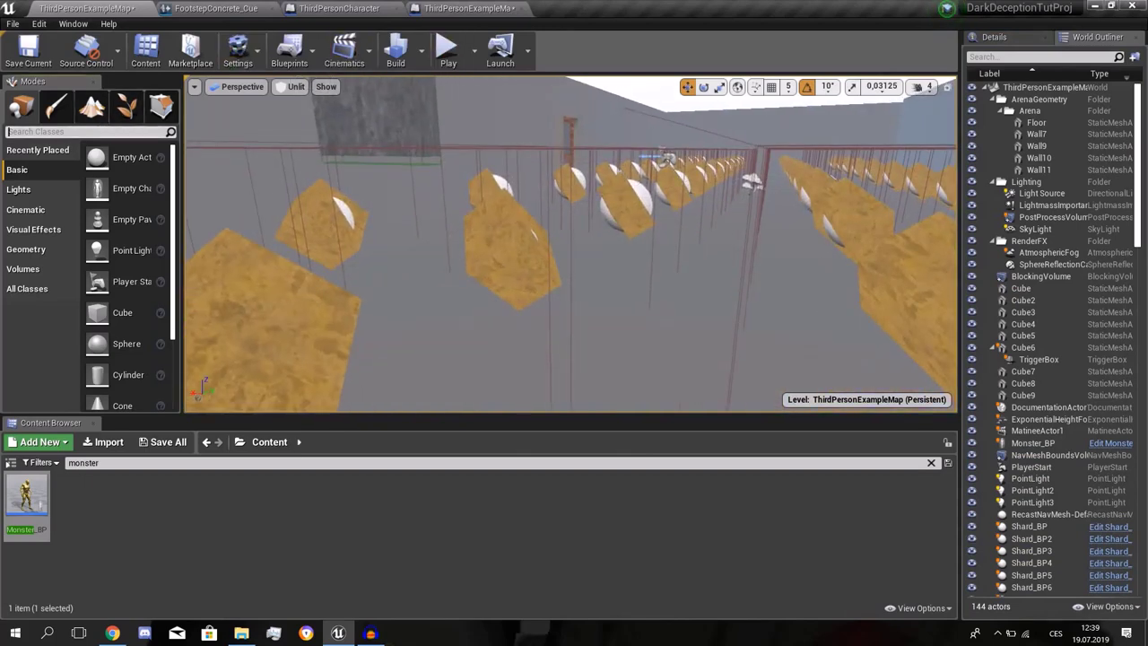
type("fog")
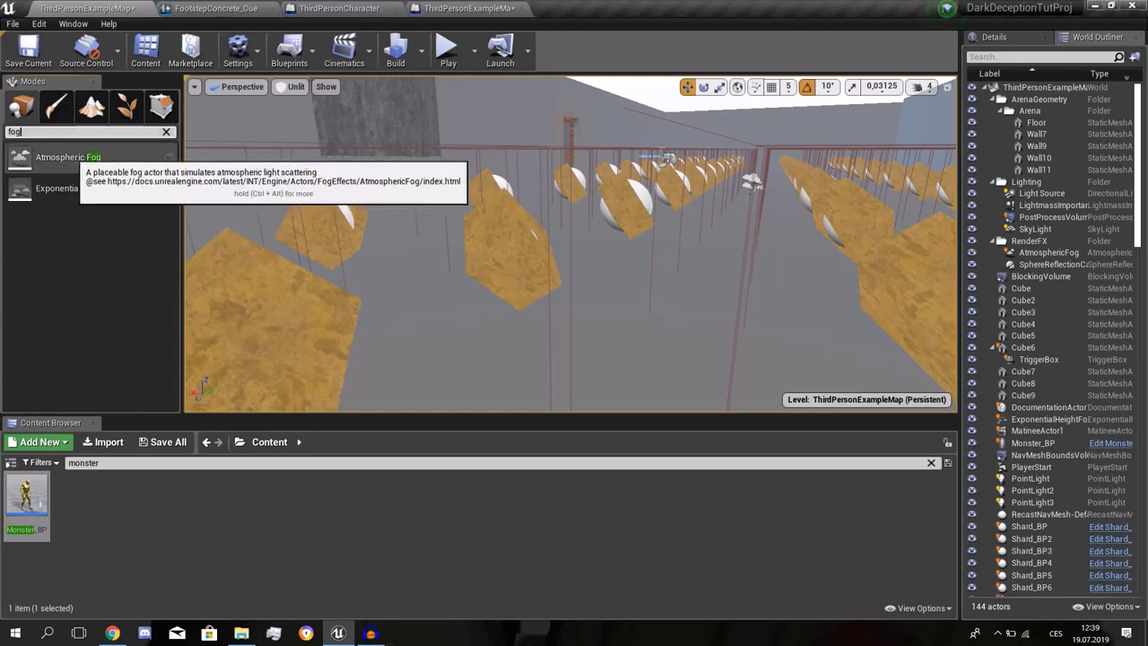
mouse_move(538, 251)
right_mouse_down()
mouse_move(556, 287)
mouse_move(574, 233)
mouse_move(573, 278)
mouse_move(538, 260)
mouse_move(561, 206)
mouse_move(565, 237)
mouse_move(552, 251)
right_mouse_up()
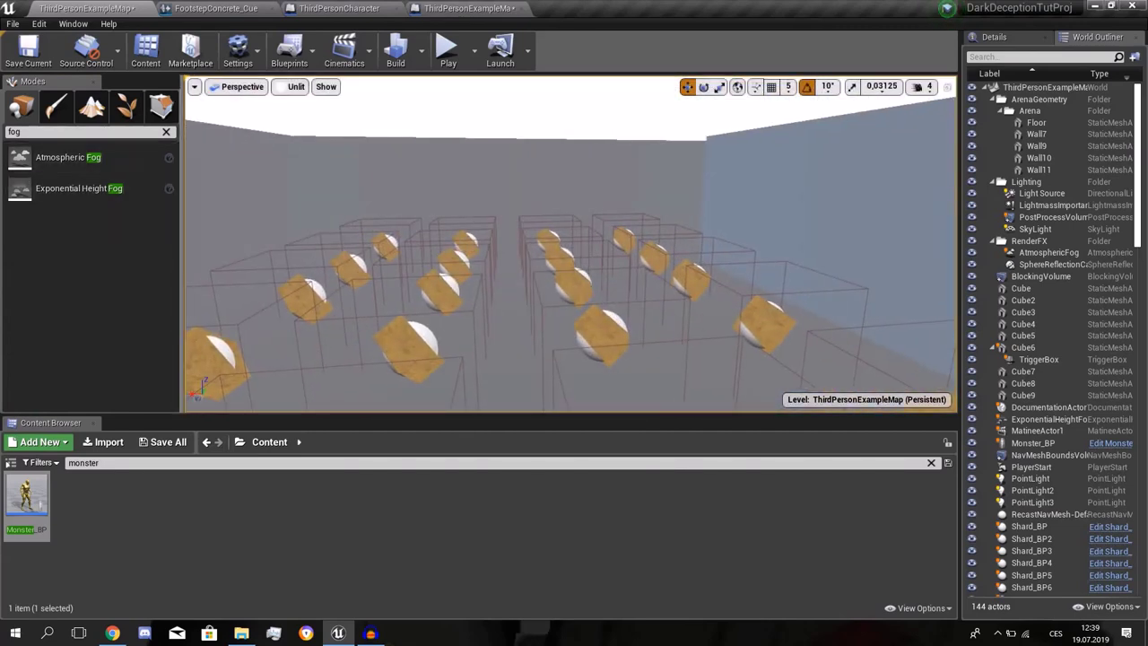
Switch the viewport's view mode to Lit and face the rows of shards and the moving block
left_click(295, 86)
left_click(296, 115)
key("w")
right_click_drag(574, 251, 597, 209)
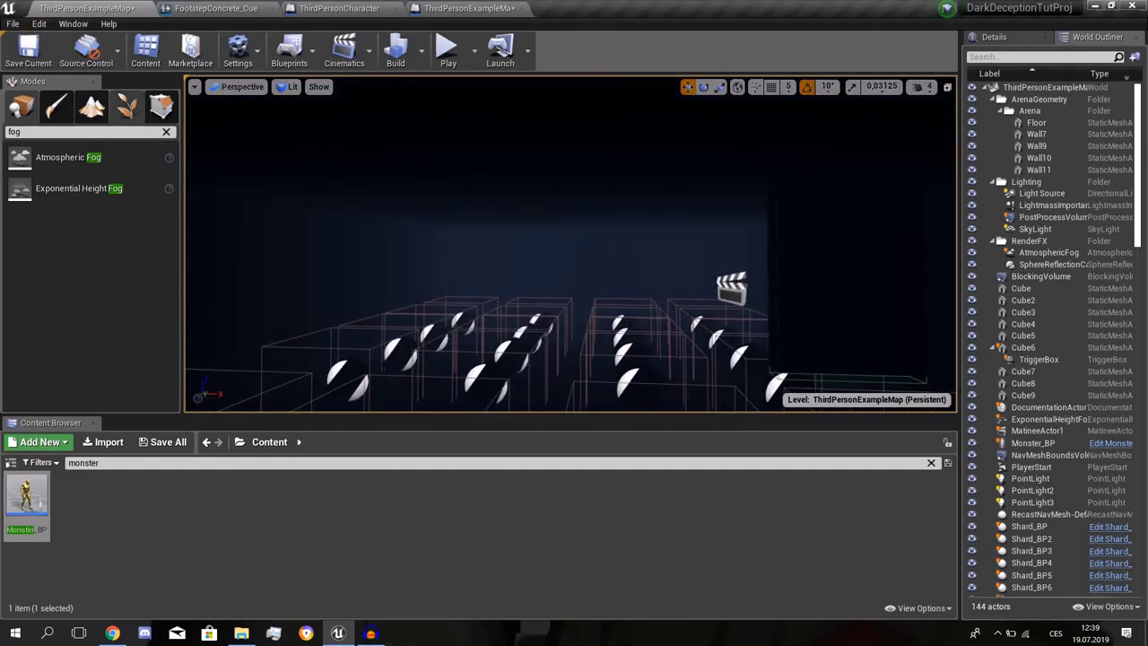
Filter the level's actor list by "fog" and select the ExponentialHeightFog actor
left_click(1000, 37)
left_click(1094, 37)
left_click(977, 56)
type("fog")
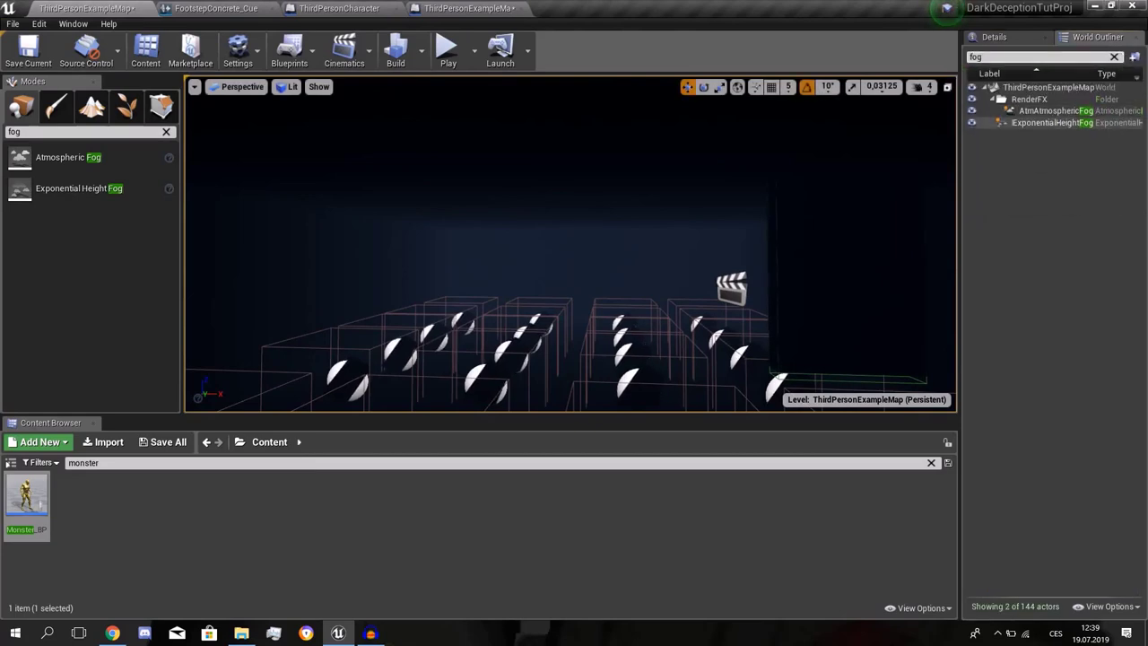
left_click(1045, 123)
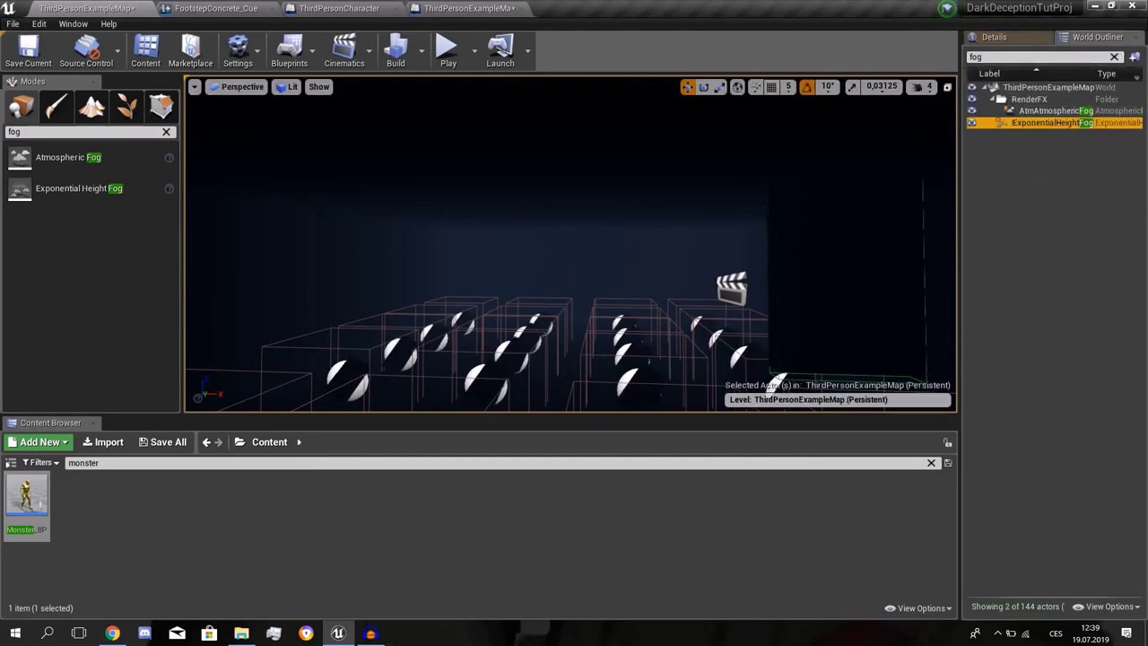
Examine the ExponentialHeightFog actor's placement in the level and its inscattering and volumetric fog settings
key("s")
right_click_drag(762, 244, 838, 261)
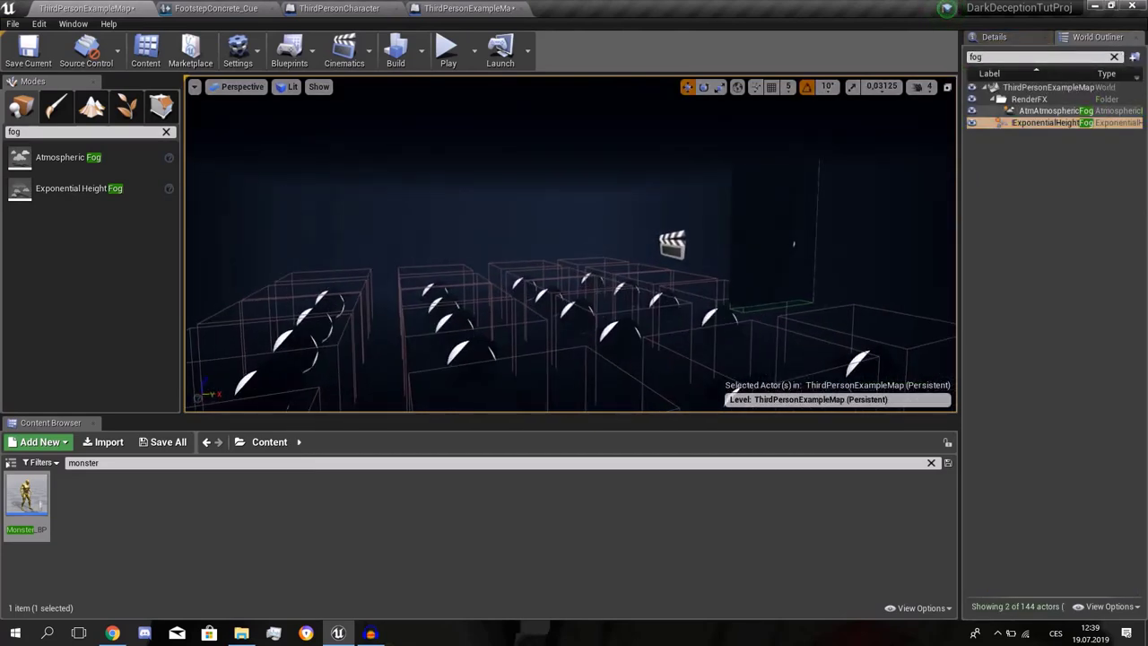
right_click_drag(574, 247, 740, 243)
left_click(993, 38)
right_click_drag(628, 247, 664, 253)
key("s")
key("w")
mouse_move(573, 246)
right_mouse_down()
mouse_move(493, 269)
mouse_move(573, 269)
mouse_move(565, 249)
right_mouse_up()
left_click_drag(583, 185, 583, 115)
key("w")
mouse_move(583, 115)
right_mouse_down()
mouse_move(583, 85)
mouse_move(584, 101)
mouse_move(570, 103)
right_mouse_up()
key("s")
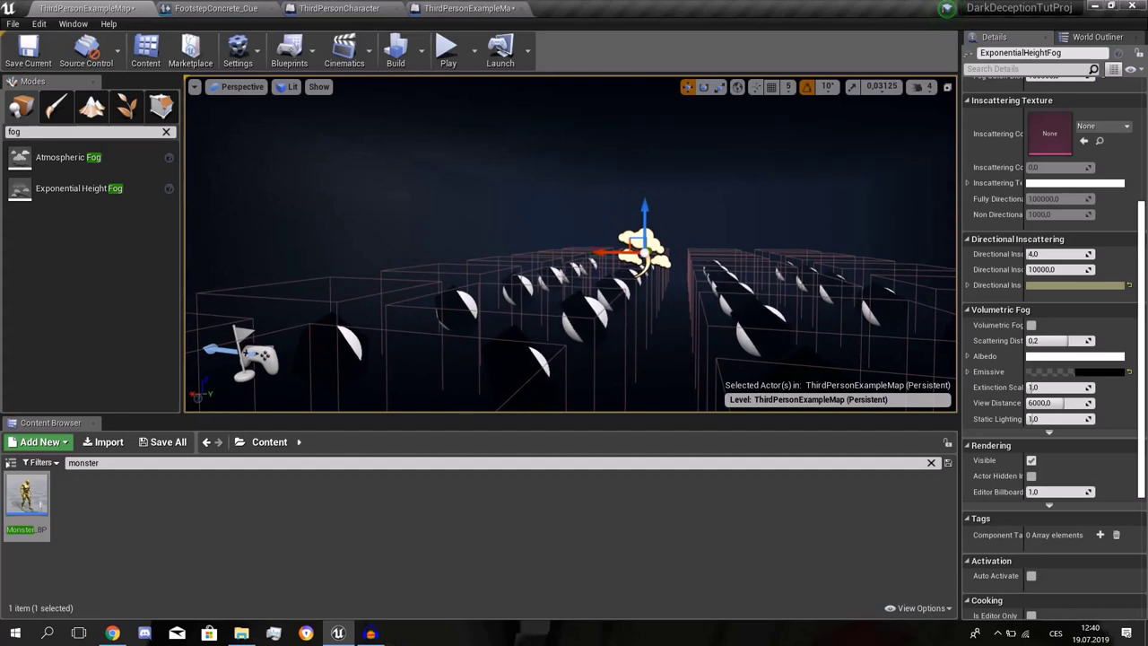
Try a directional inscattering exponent of about 55 on the fog, restore its default, and try a fog max opacity of 2
left_click_drag(1058, 254, 1031, 254)
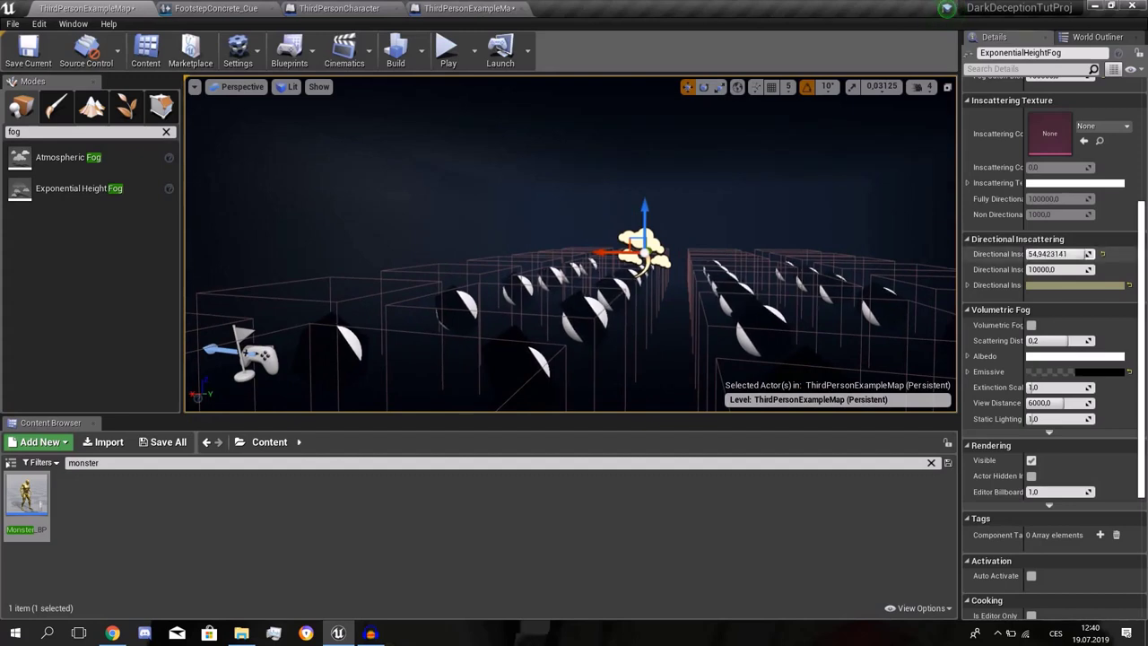
left_click(1103, 254)
scroll(1103, 254, "up", 1)
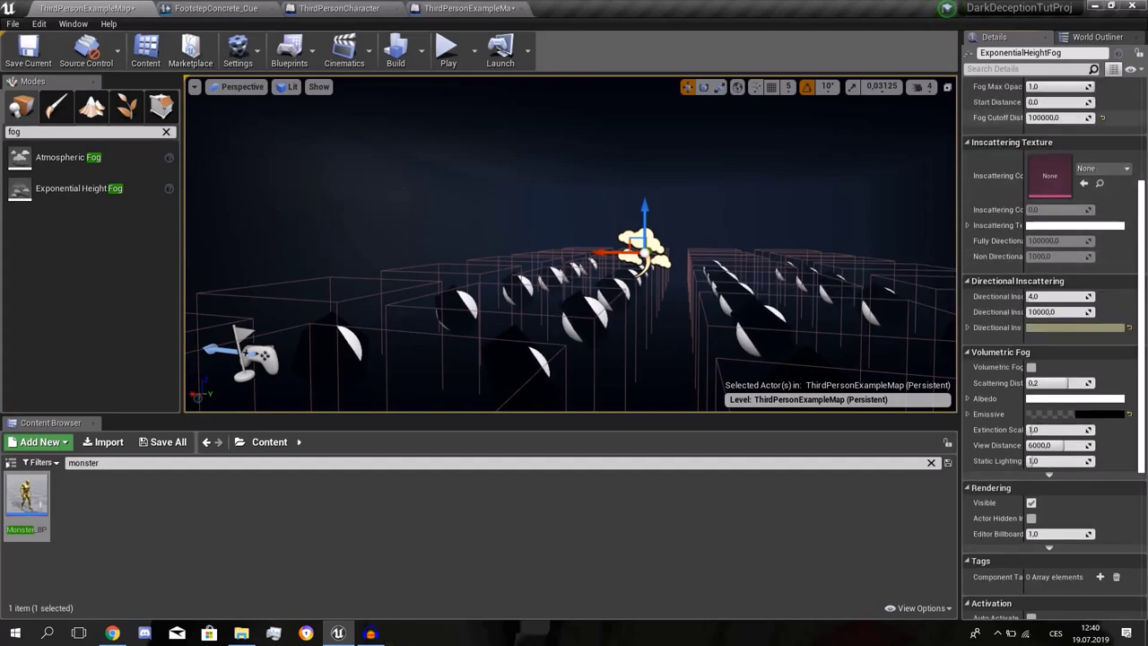
scroll(1031, 461, "up", 2)
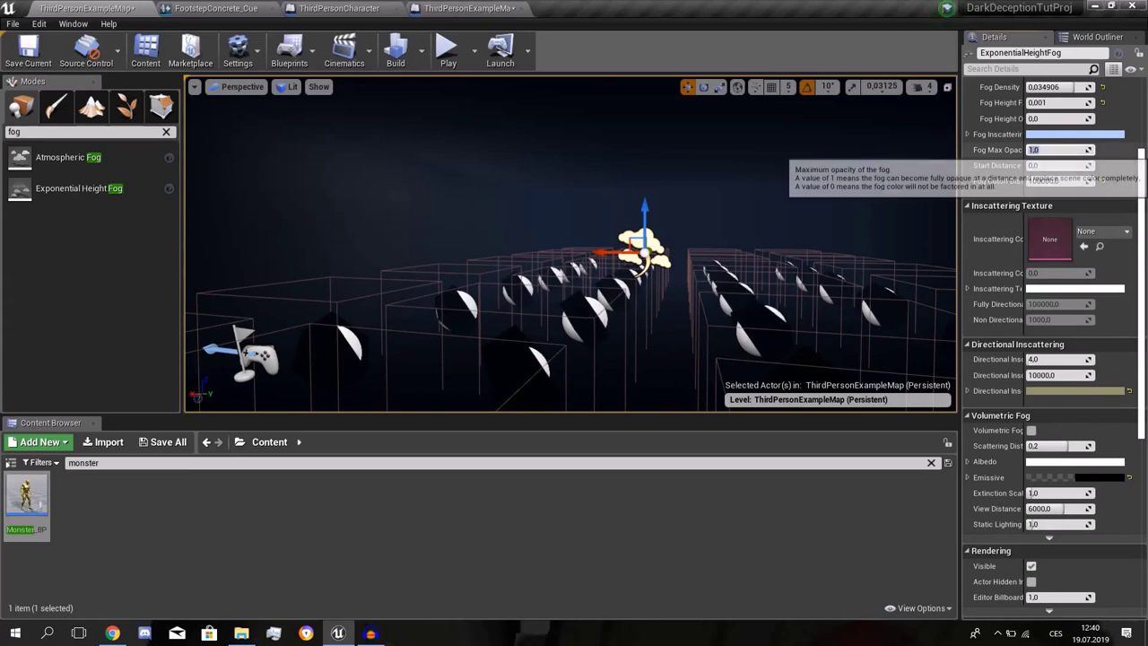
type("2")
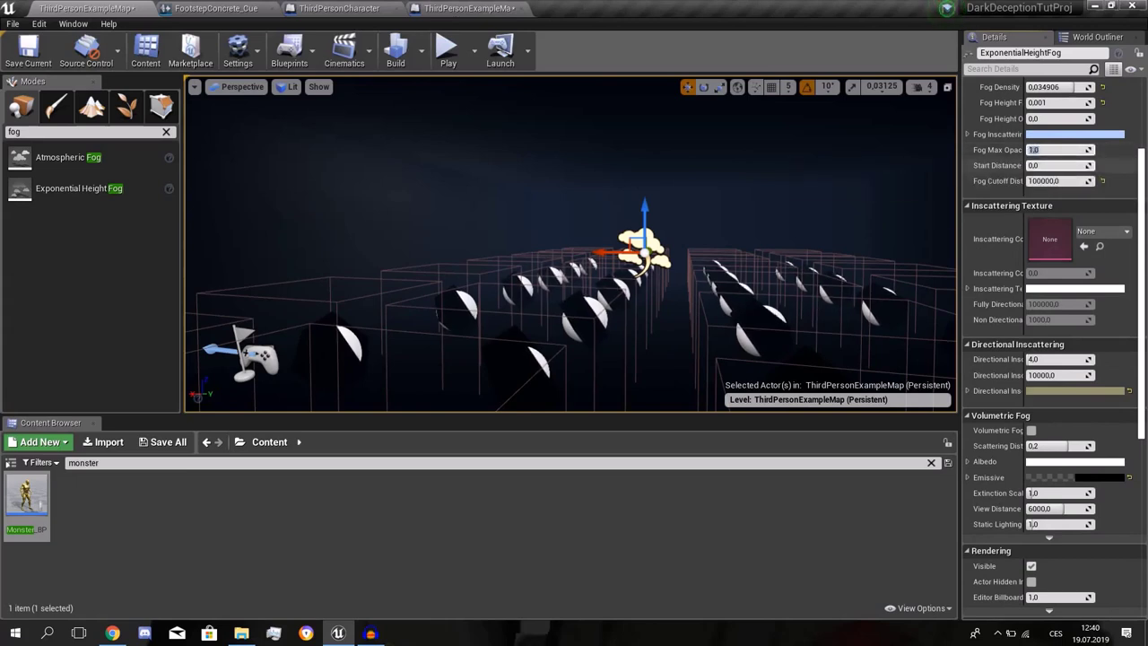
Make the ExponentialHeightFog's inscattering colour a slightly more saturated blue
left_click(1067, 135)
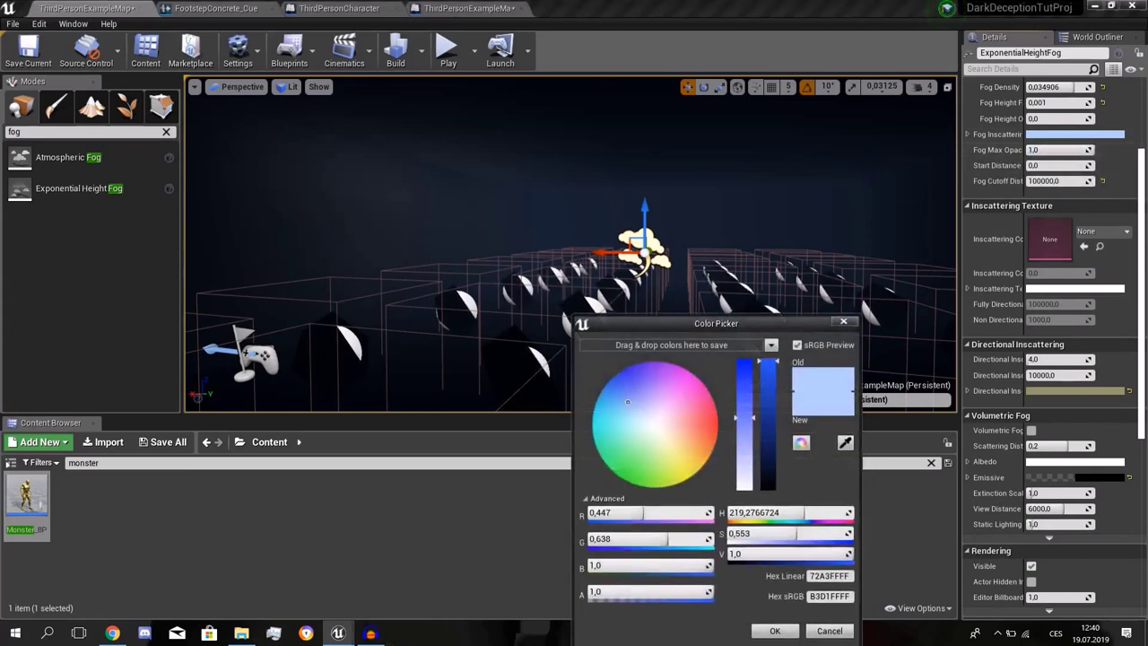
mouse_move(745, 423)
left_mouse_down()
mouse_move(743, 378)
mouse_move(747, 406)
left_mouse_up()
left_click(775, 630)
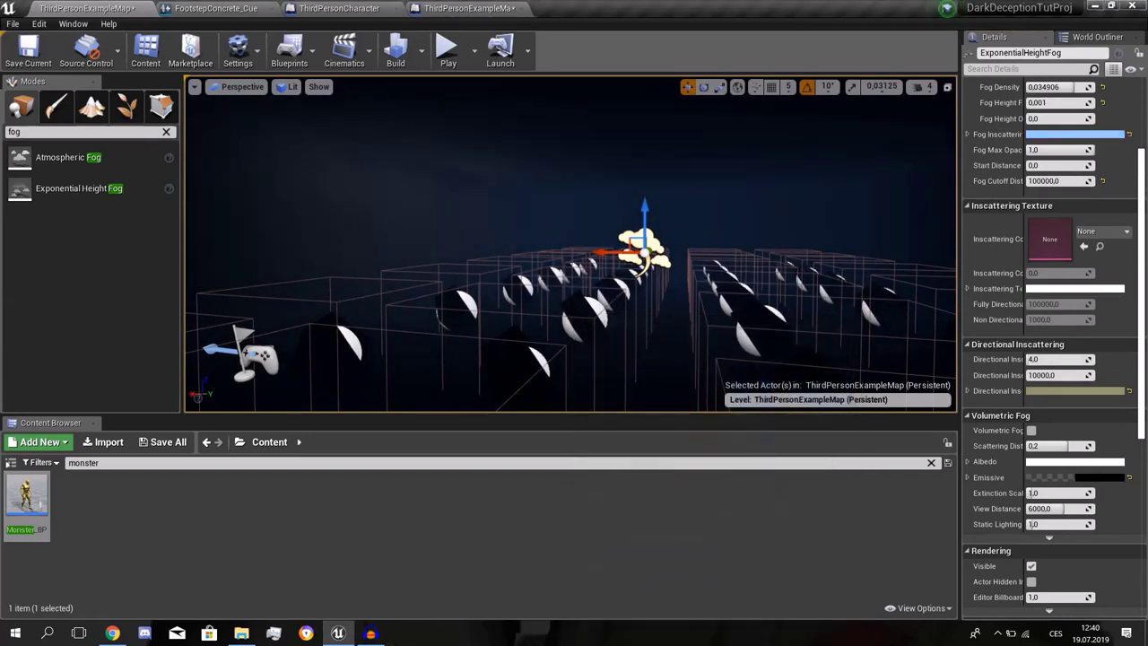
Set the second fog density to 0.045687 and check the fog over the rows of shards
scroll(995, 154, "up", 2)
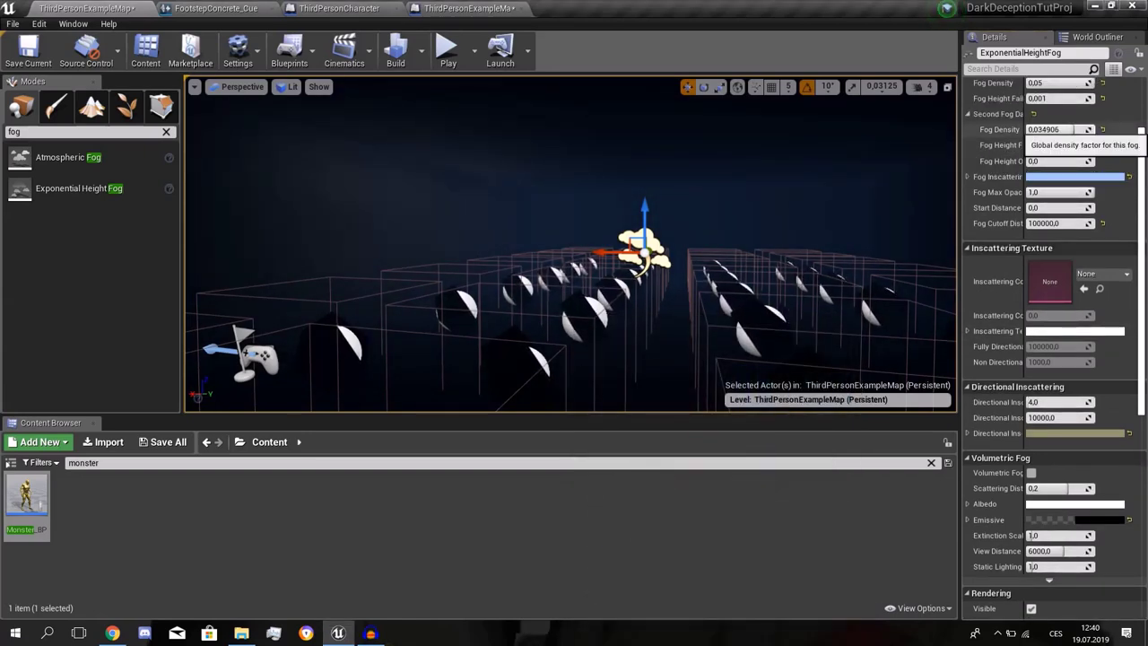
left_click_drag(1053, 129, 1071, 129)
right_click_drag(482, 264, 112, 260)
right_click_drag(494, 292, 780, 282)
right_click_drag(780, 377, 766, 375)
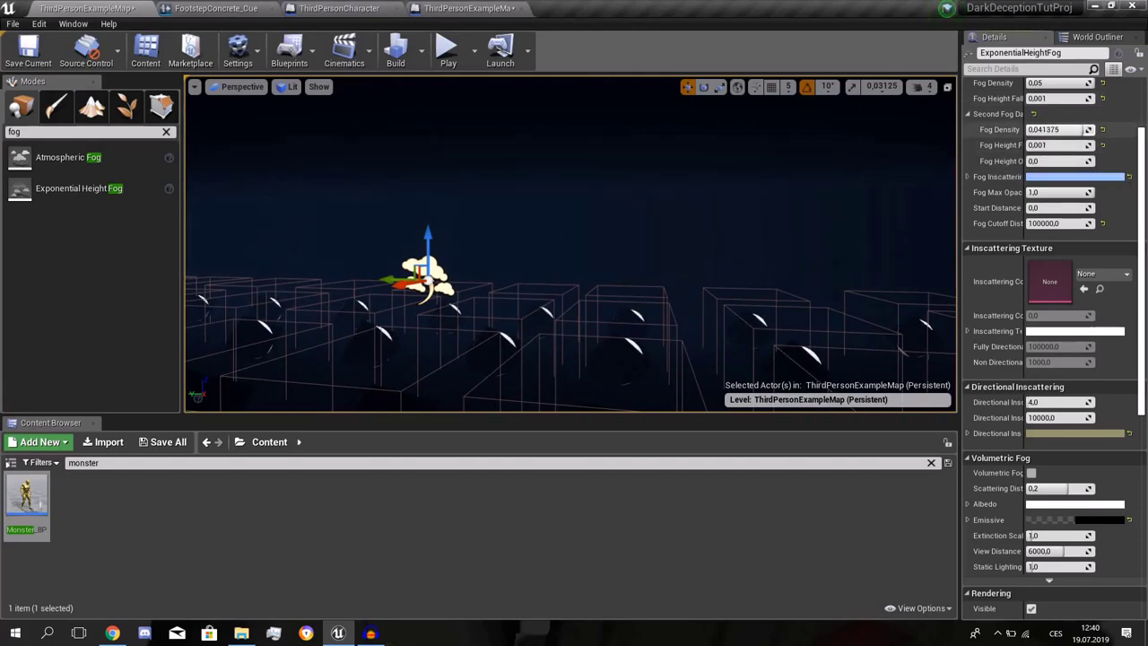
right_click_drag(767, 375, 767, 377)
scroll(1032, 565, "down", 1)
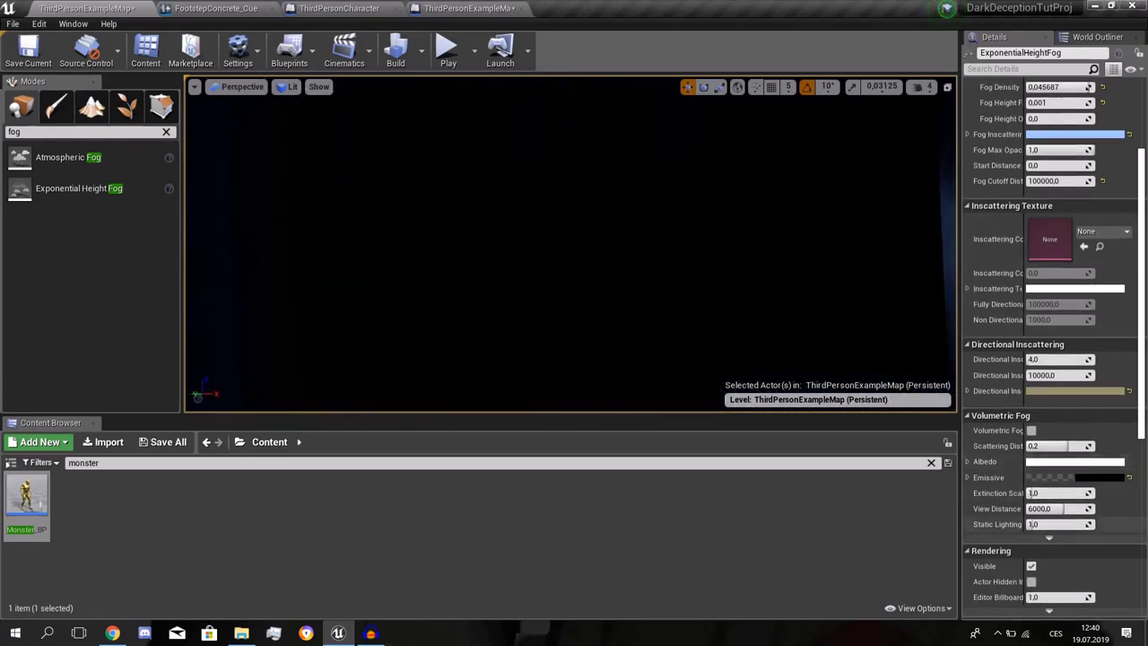
left_click_drag(1061, 446, 1033, 445)
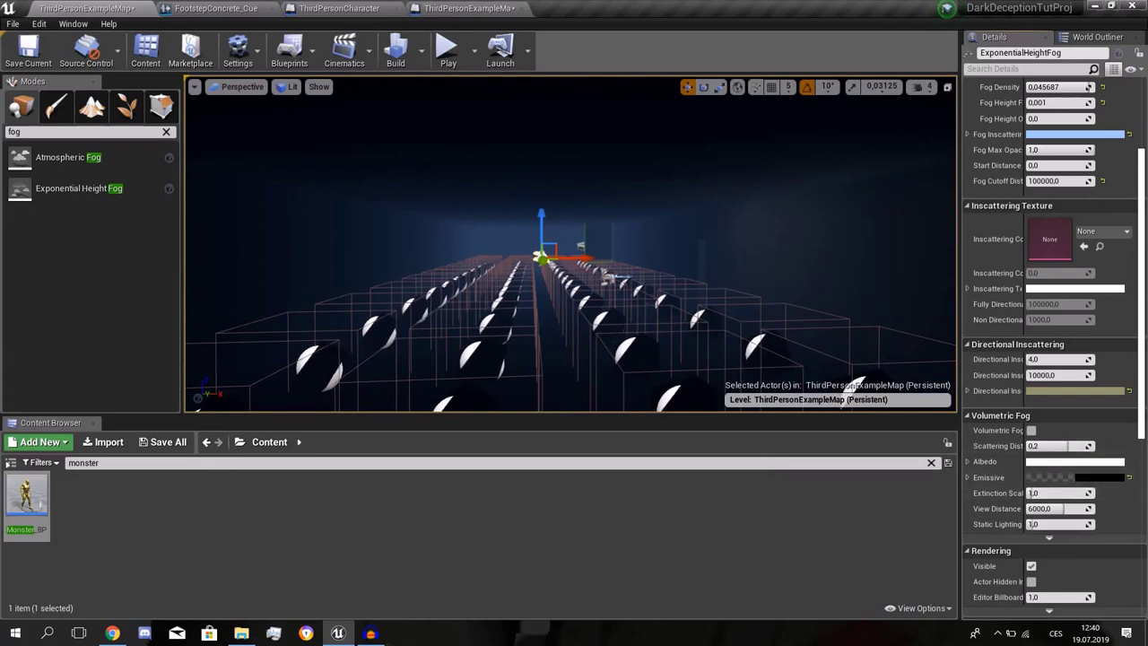
right_click_drag(627, 341, 618, 330)
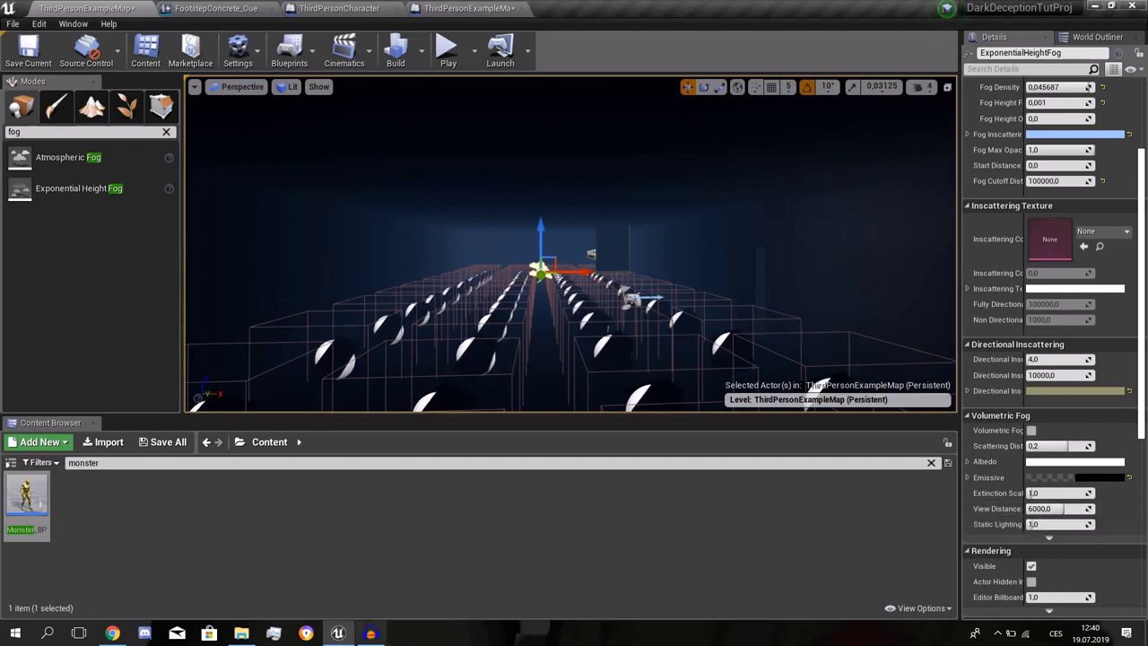
Switch to Audacity to check the running recording, and return to the Unreal level viewport to view the floor
key("alt+Tab")
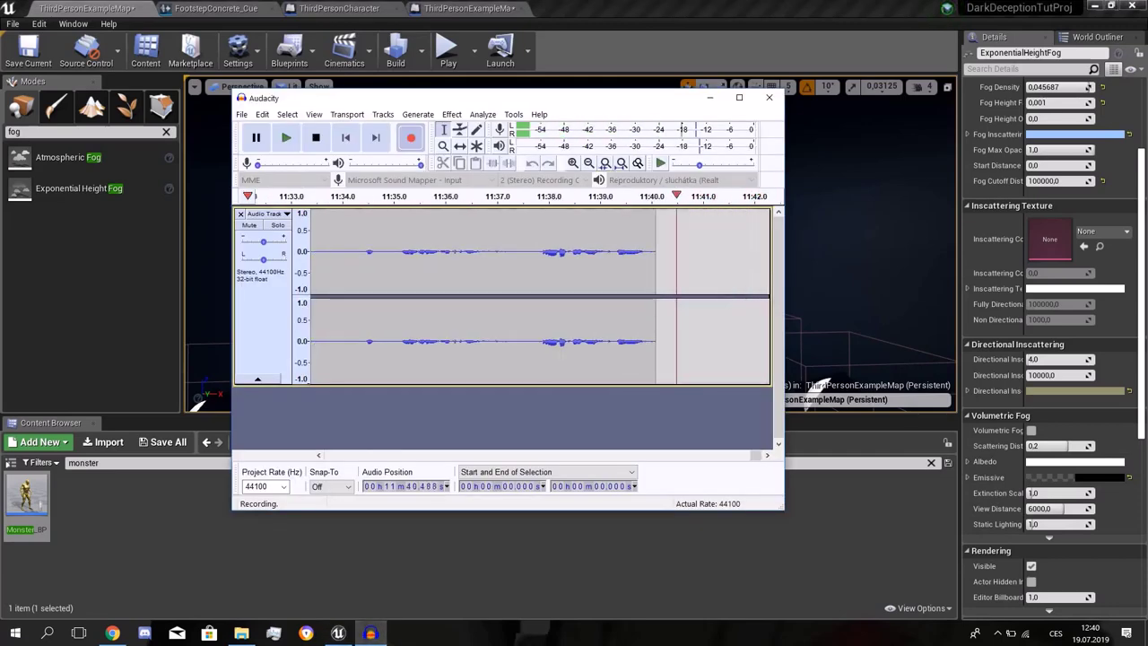
left_click(502, 570)
right_click_drag(574, 269, 636, 269)
right_click_drag(809, 386, 810, 385)
right_click_drag(778, 211, 778, 212)
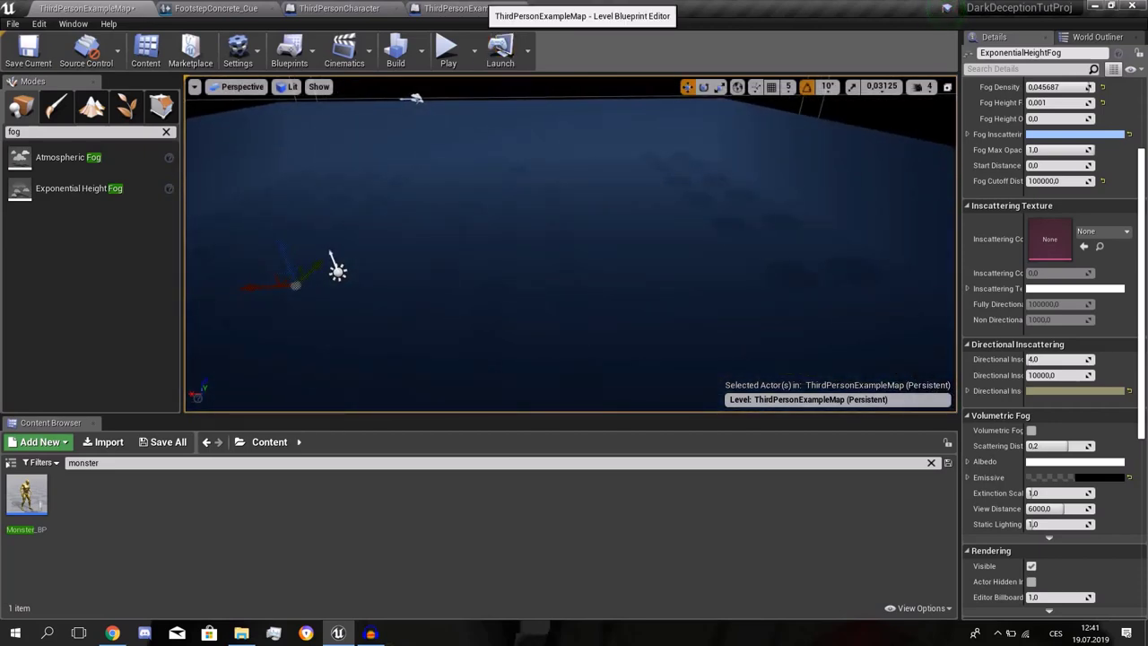
Examine the Level Blueprint's Event Tick chain, from Get All Actors Of Class through the For Each Loop to setting Shards
left_click(475, 9)
right_click_drag(418, 187, 548, 208)
scroll(548, 208, "down", 3)
right_click_drag(549, 248, 746, 211)
scroll(328, 336, "up", 3)
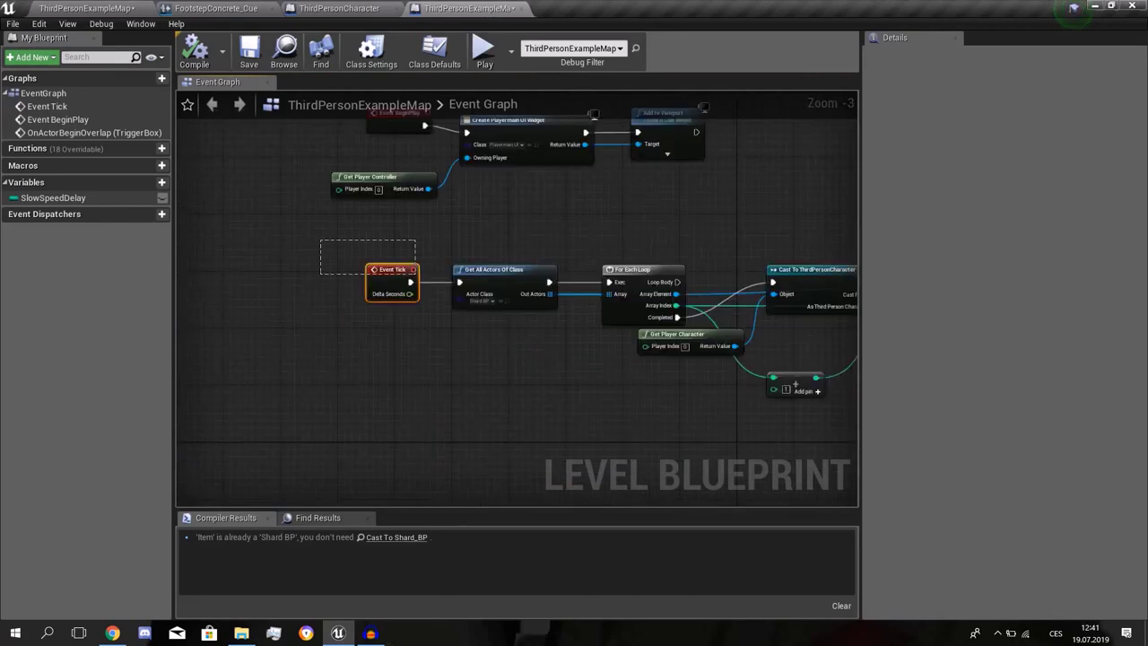
right_click_drag(794, 384, 623, 394)
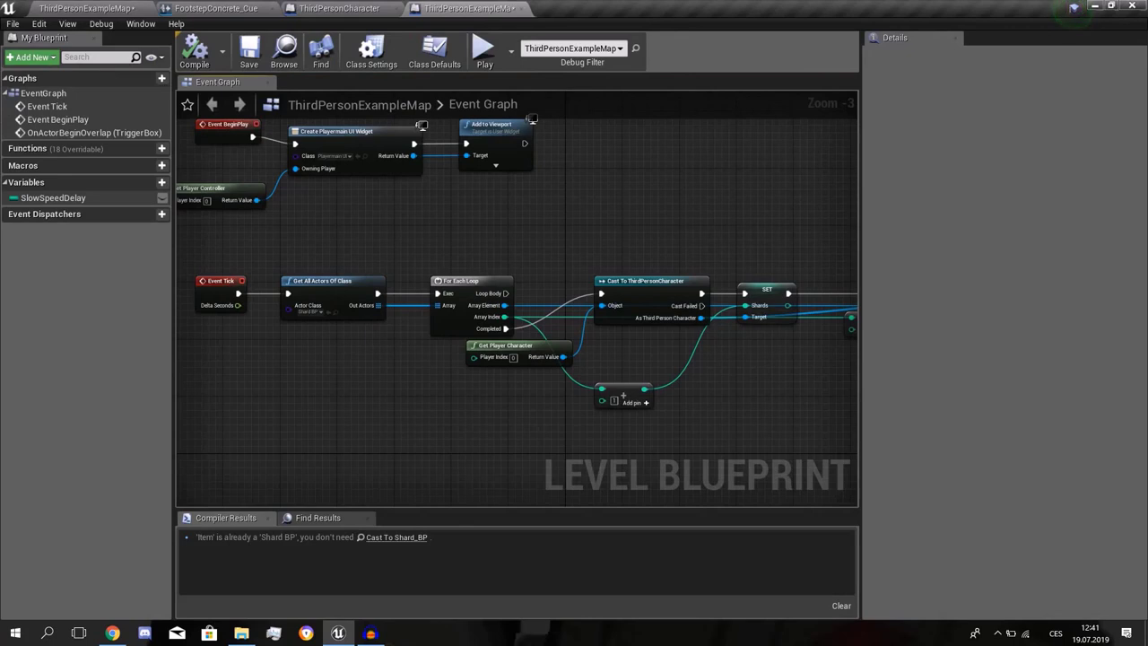
left_click_drag(189, 269, 672, 404)
right_click_drag(673, 403, 253, 409)
scroll(179, 292, "up", 1)
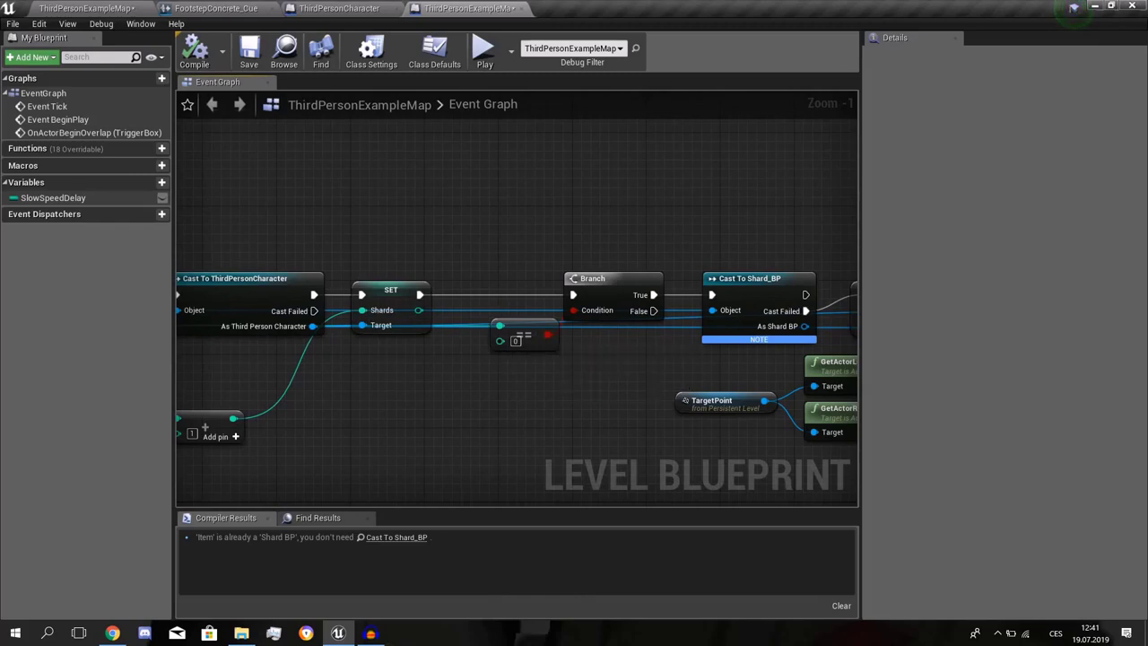
Examine the Shards comparison with 0, its Branch, and the Cast To Shard_BP node fed by the loop's array element
right_click_drag(538, 377, 469, 387)
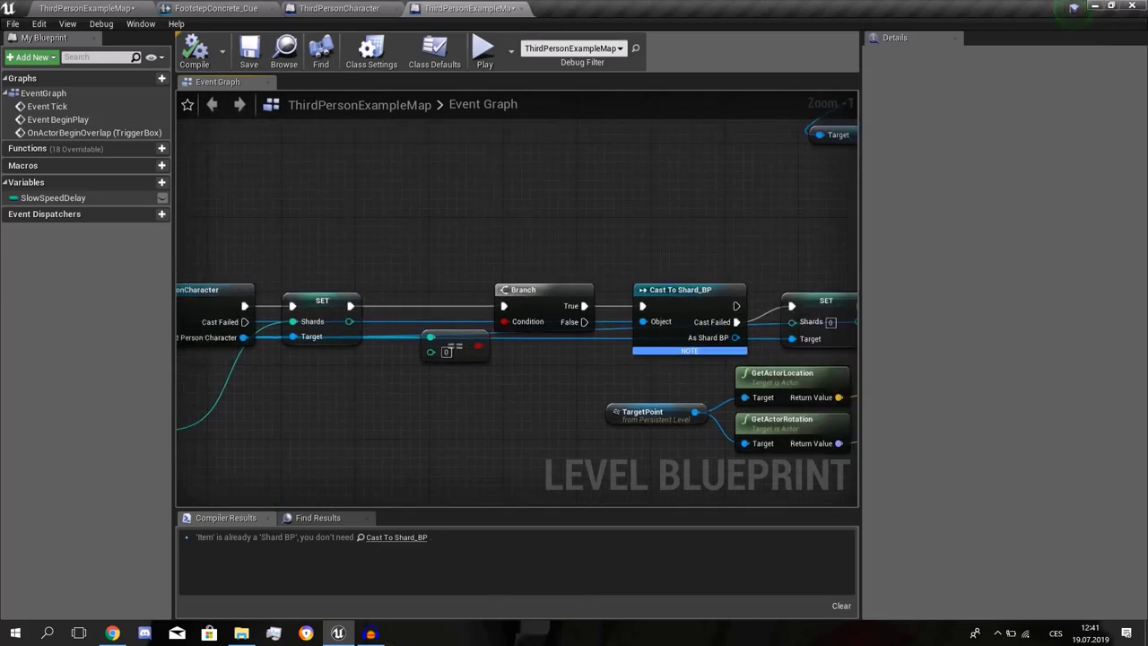
left_click_drag(411, 262, 542, 435)
right_click_drag(520, 403, 604, 386)
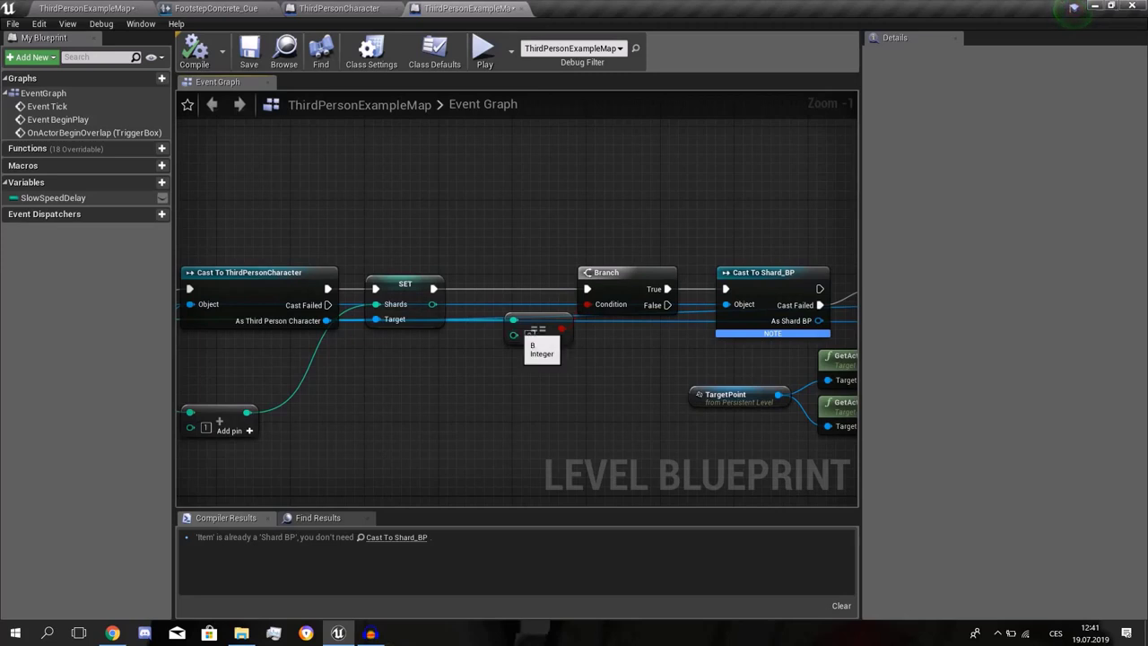
right_click_drag(536, 392, 616, 410)
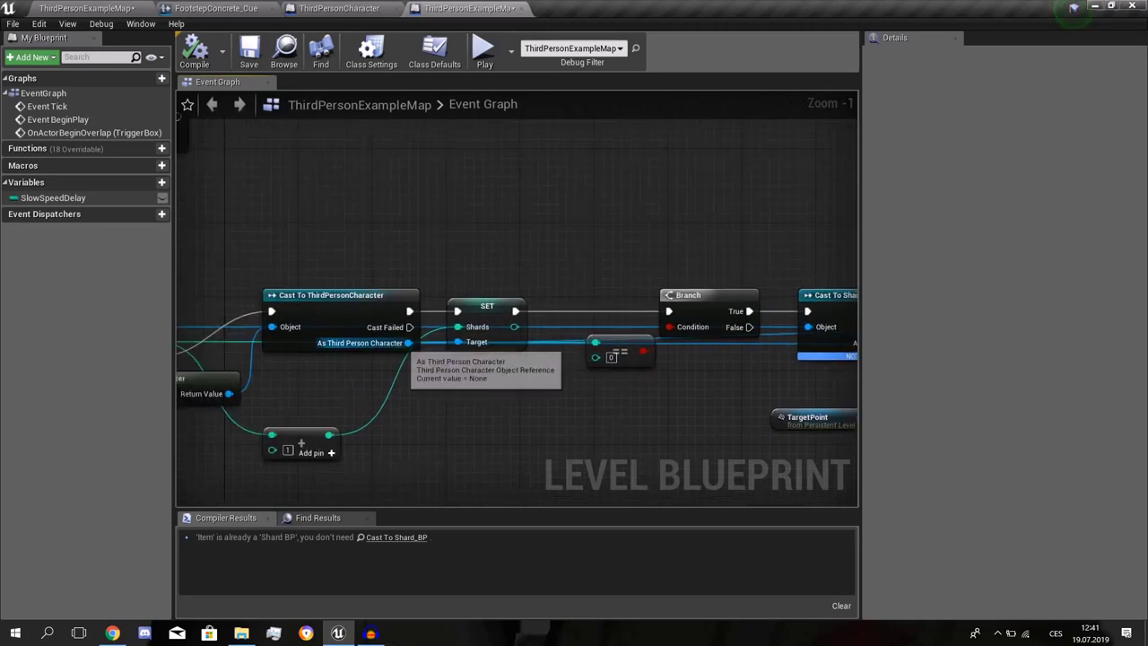
right_click_drag(466, 372, 499, 380)
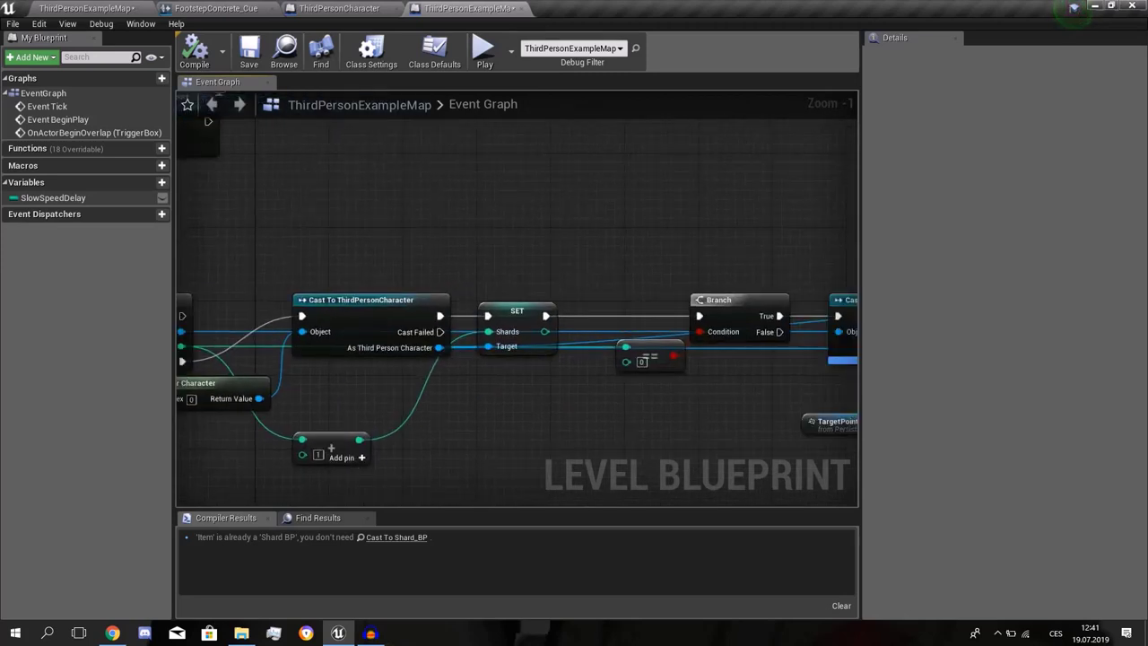
right_click_drag(207, 119, 293, 108)
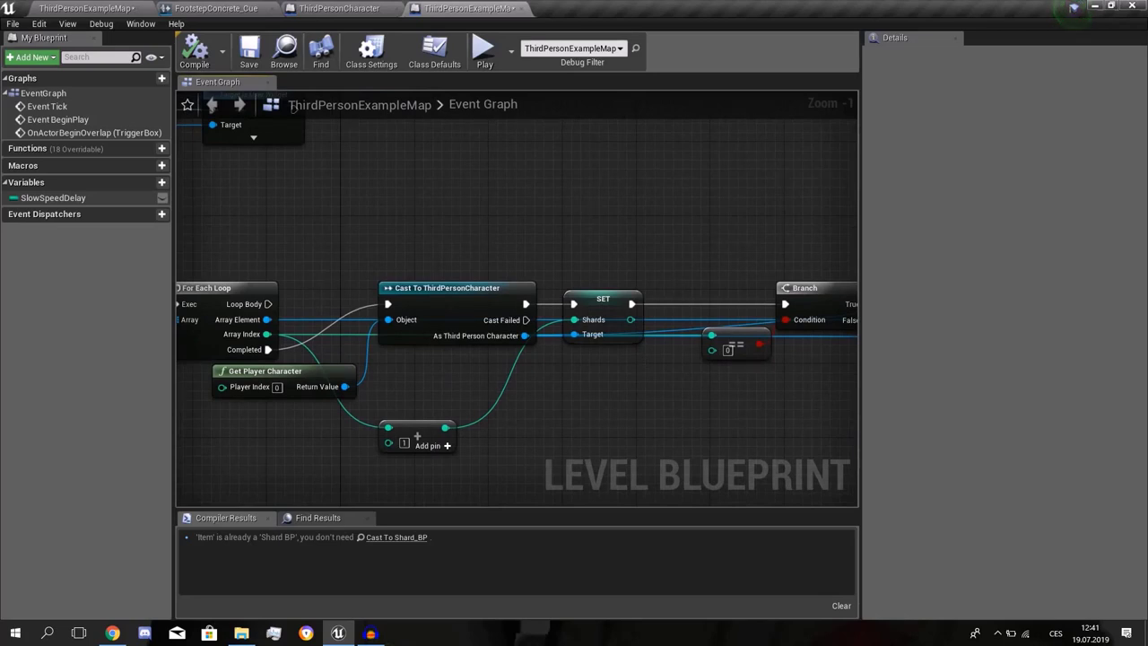
right_click_drag(760, 411, 347, 396)
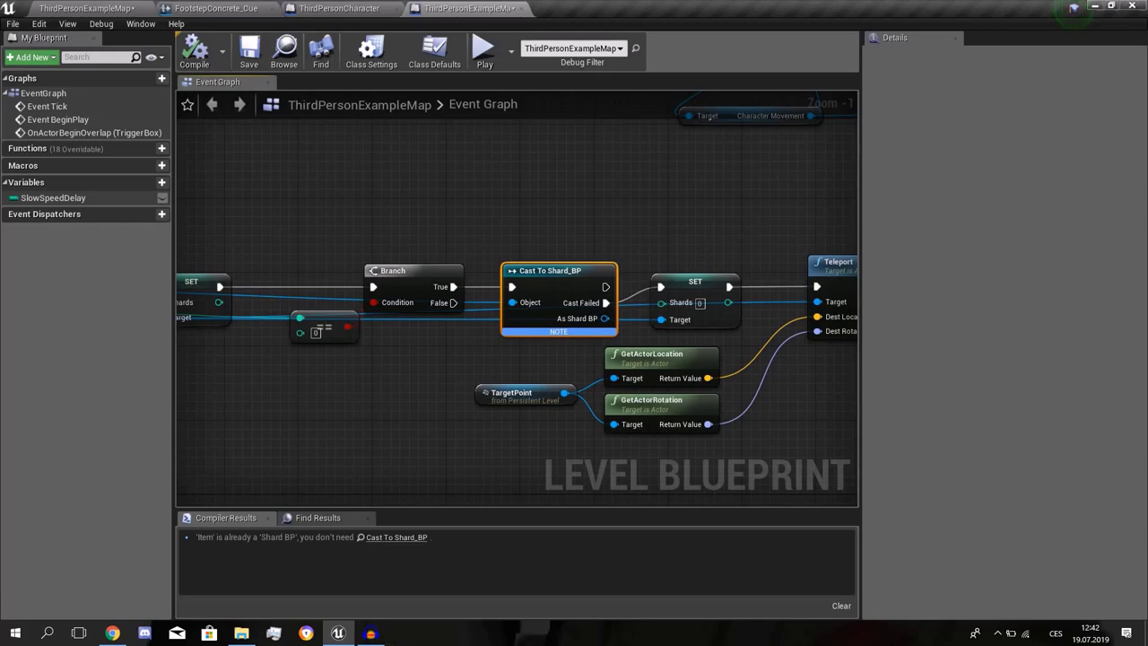
right_click_drag(512, 302, 605, 307)
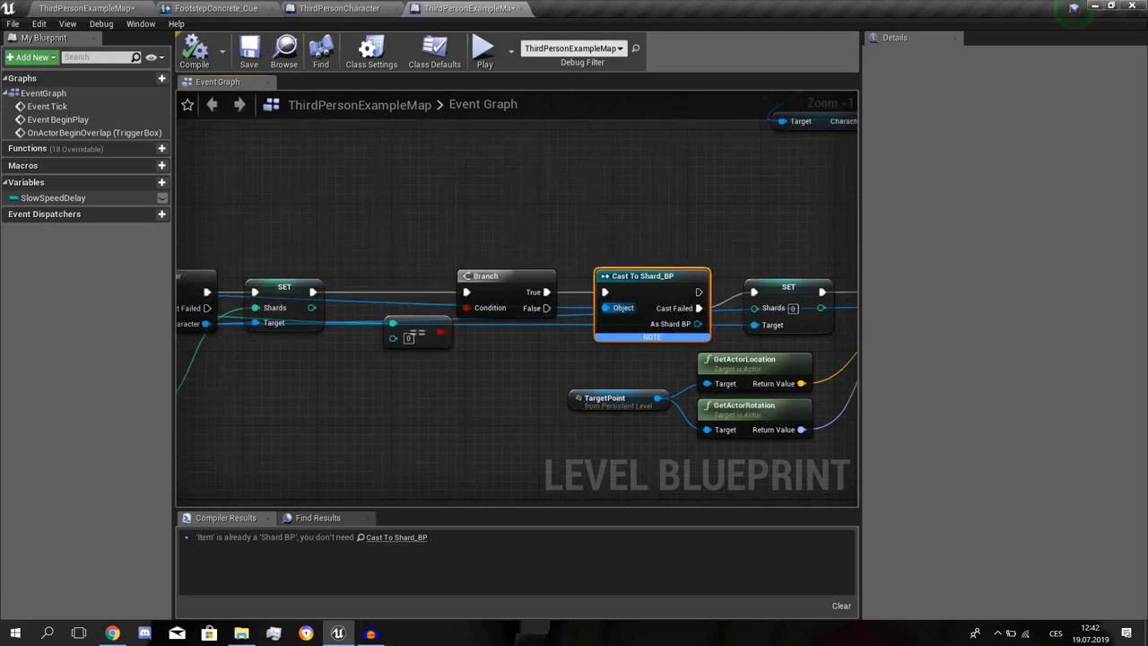
right_click_drag(606, 264, 701, 271)
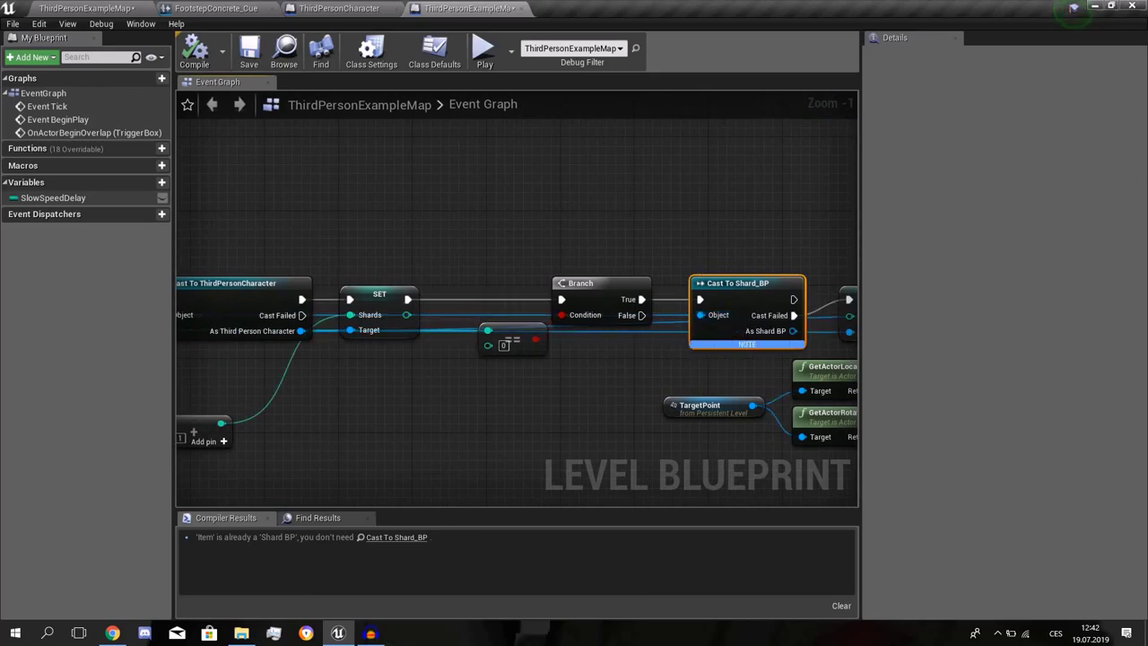
right_click_drag(703, 316, 914, 326)
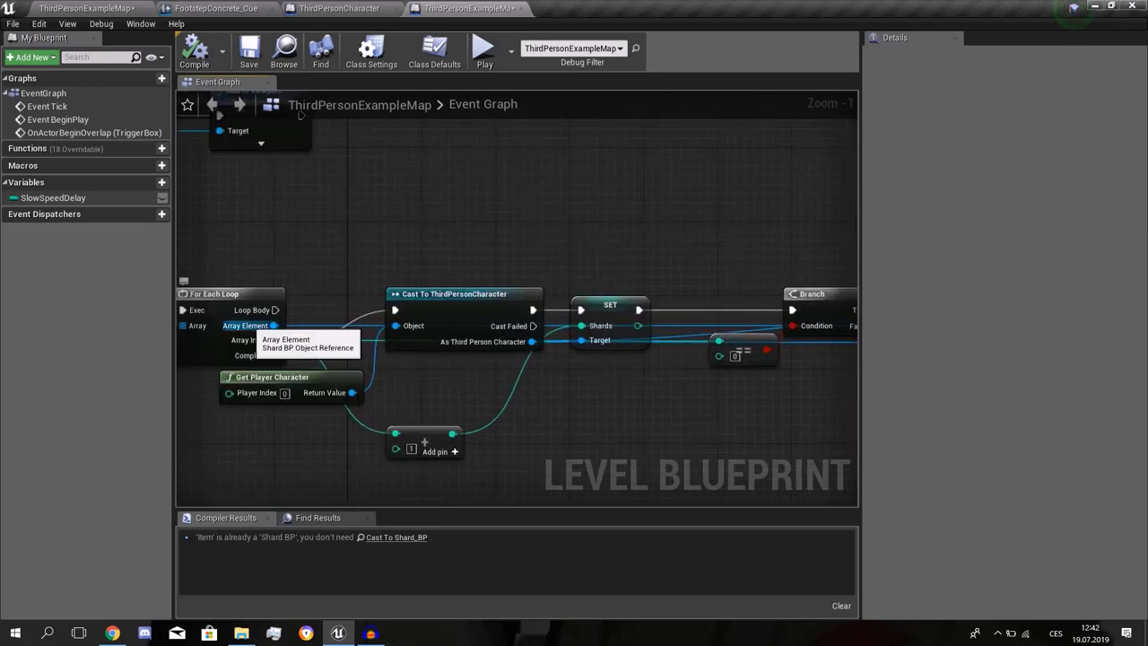
right_click_drag(554, 364, 230, 394)
right_click_drag(677, 365, 494, 378)
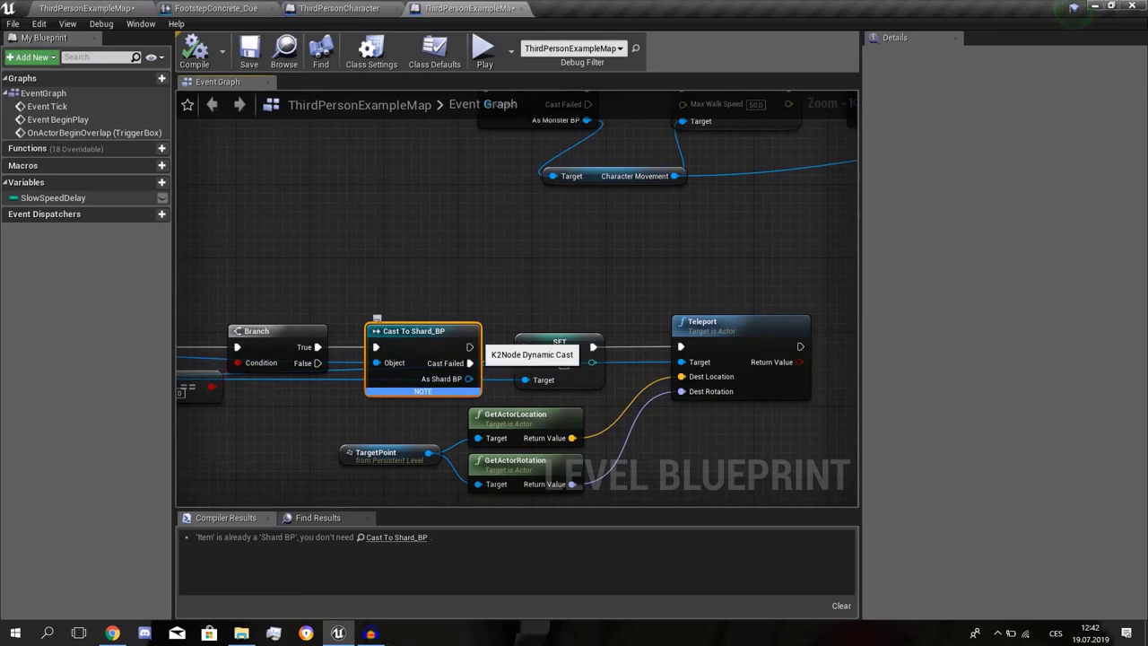
Try pulling a new node from Cast To Shard_BP's success output, and rewire Cast Failed to the Shards SET node
left_click_drag(468, 346, 556, 249)
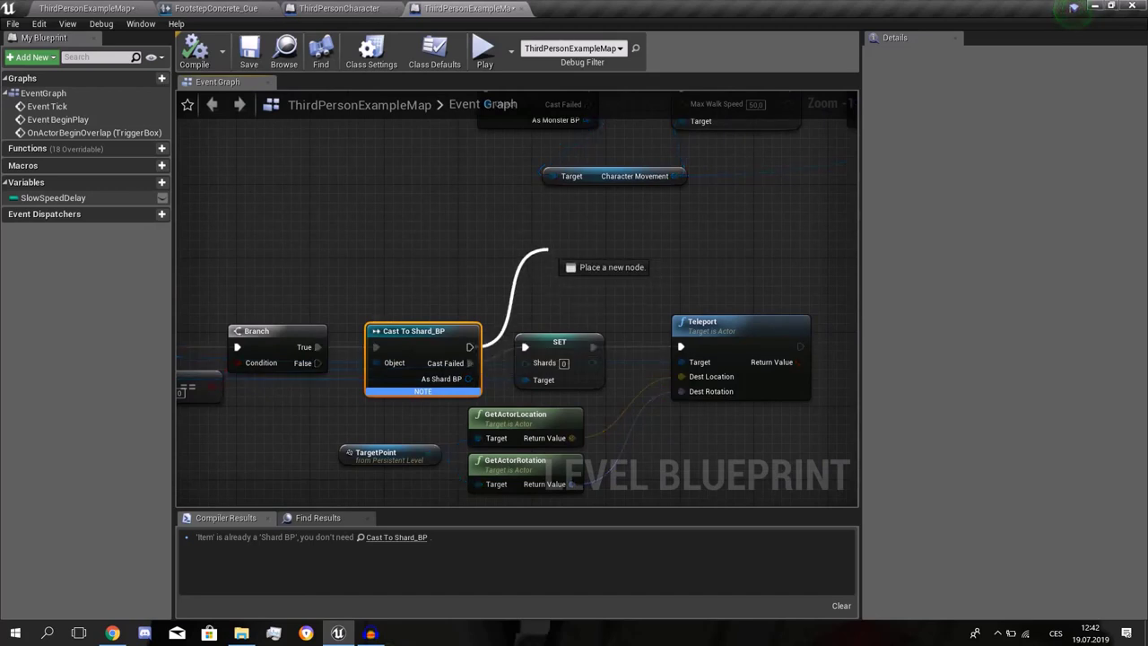
left_click(544, 247)
left_click_drag(466, 364, 527, 348)
right_click_drag(629, 379, 573, 355)
left_click_drag(562, 352, 562, 354)
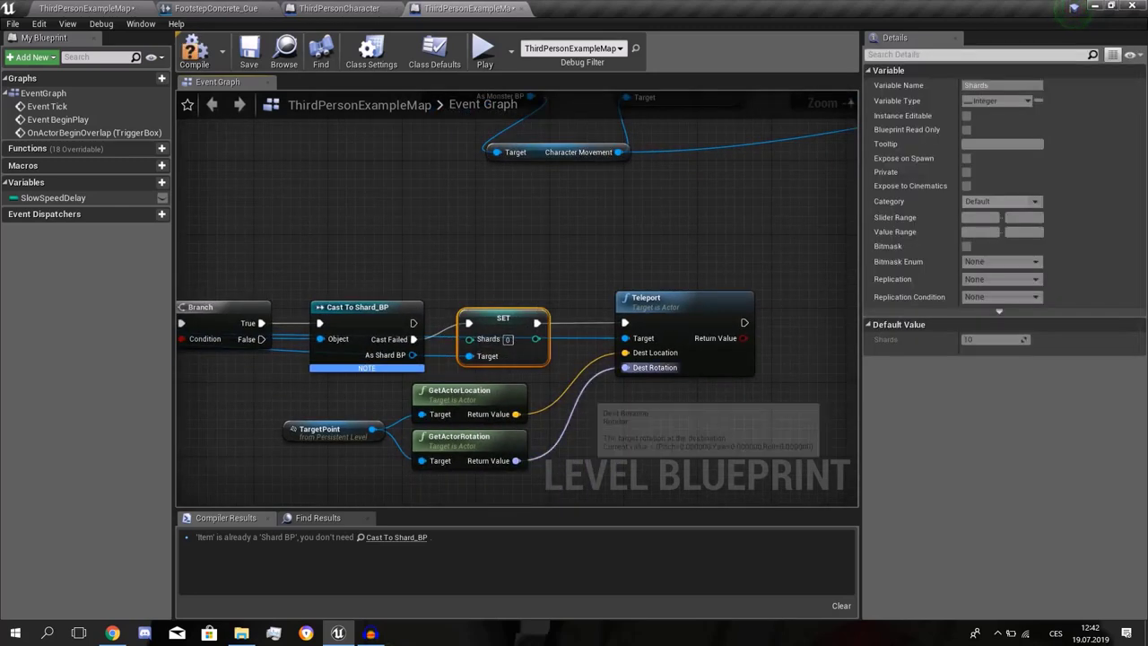
left_click(586, 392)
Look over the floor area in the level viewport and return to the Level Blueprint
right_click_drag(586, 393, 669, 360)
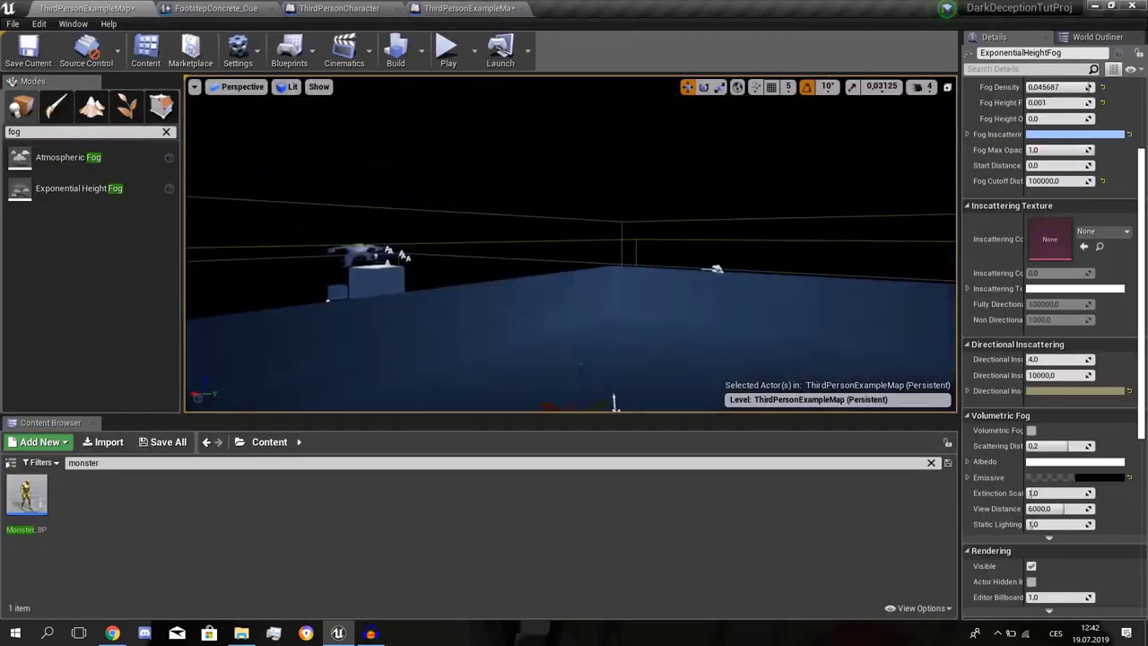
right_click_drag(571, 243, 758, 280)
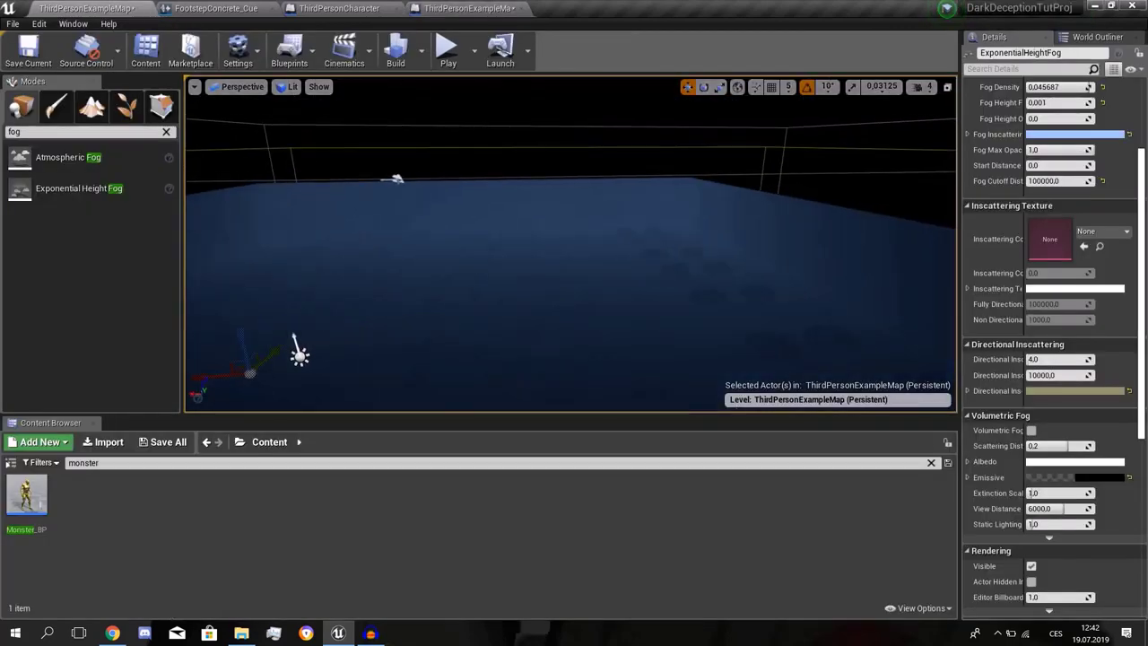
left_click(450, 8)
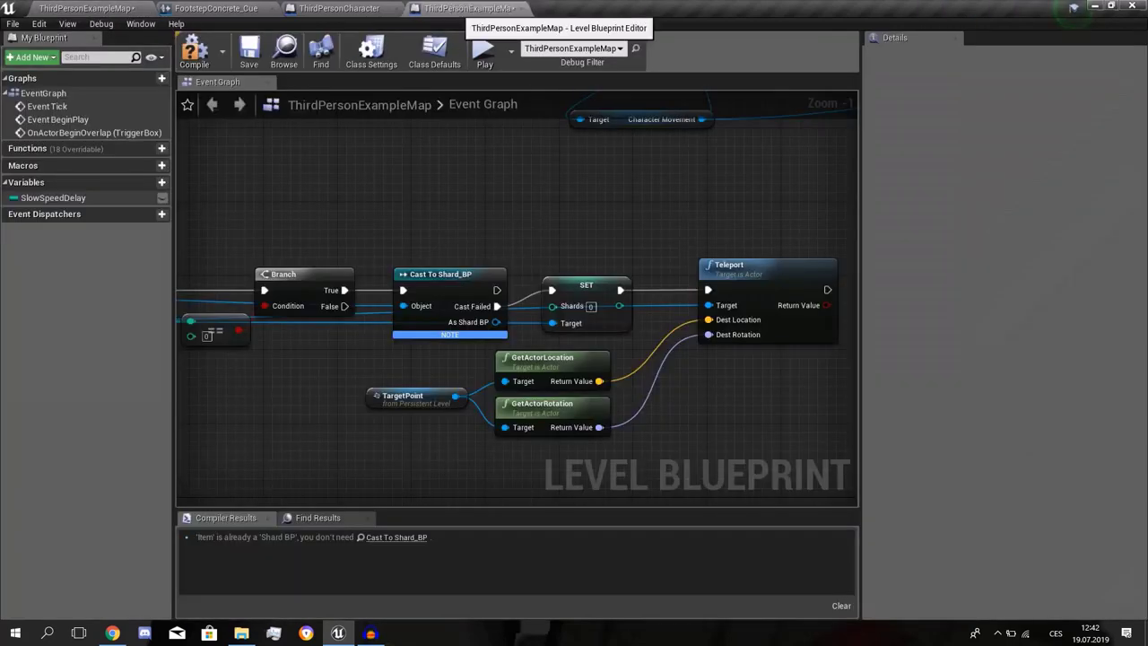
Examine the Teleport node and its destination inputs from the TargetPoint's location and rotation
right_click_drag(648, 222, 526, 199)
left_click_drag(499, 197, 761, 337)
left_click(761, 337)
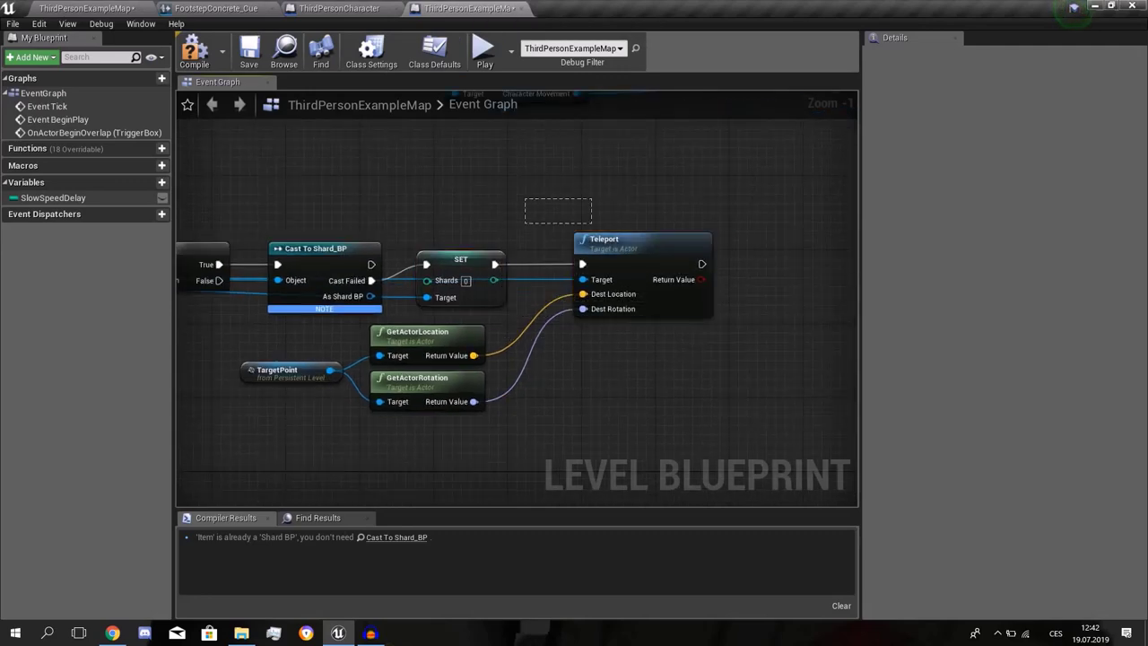
scroll(673, 404, "down", 6)
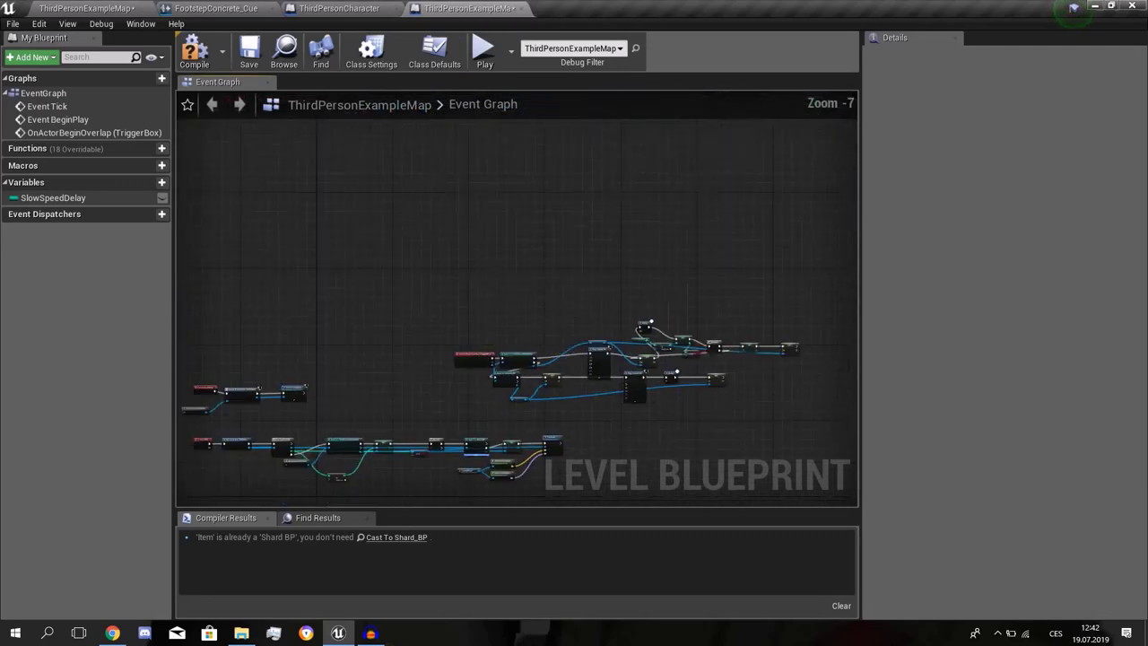
scroll(609, 384, "up", 8)
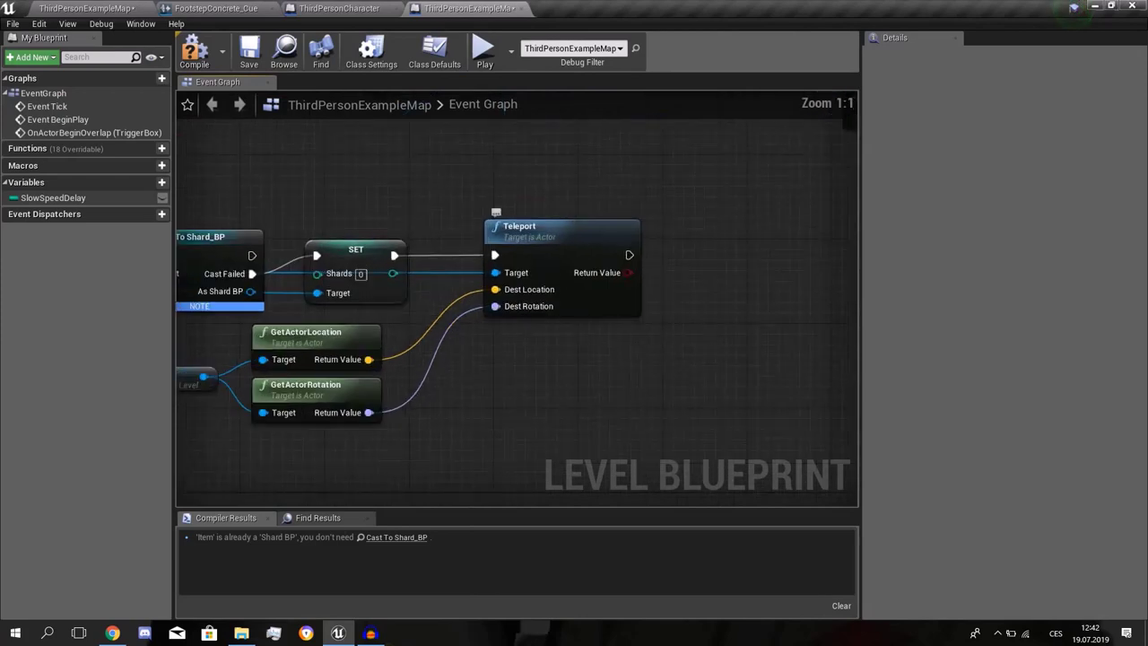
right_click_drag(556, 275, 497, 311)
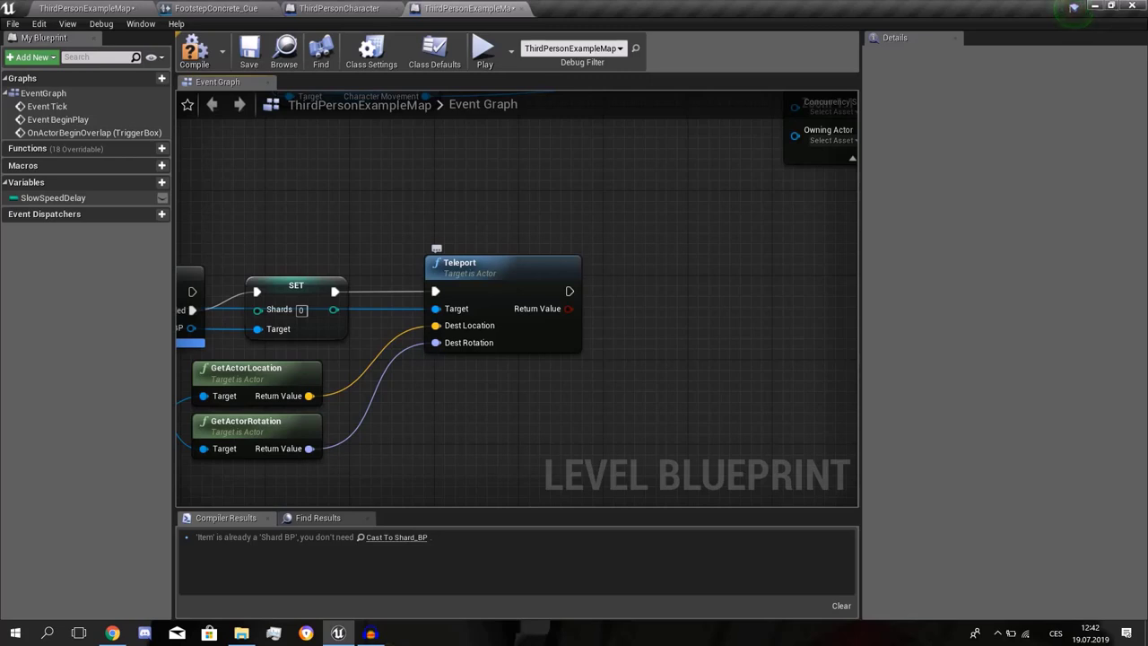
Finish reviewing the Level Blueprint's event graph and return to the level viewport to look around
left_click_drag(394, 214, 666, 461)
left_click(404, 201)
left_click(90, 9)
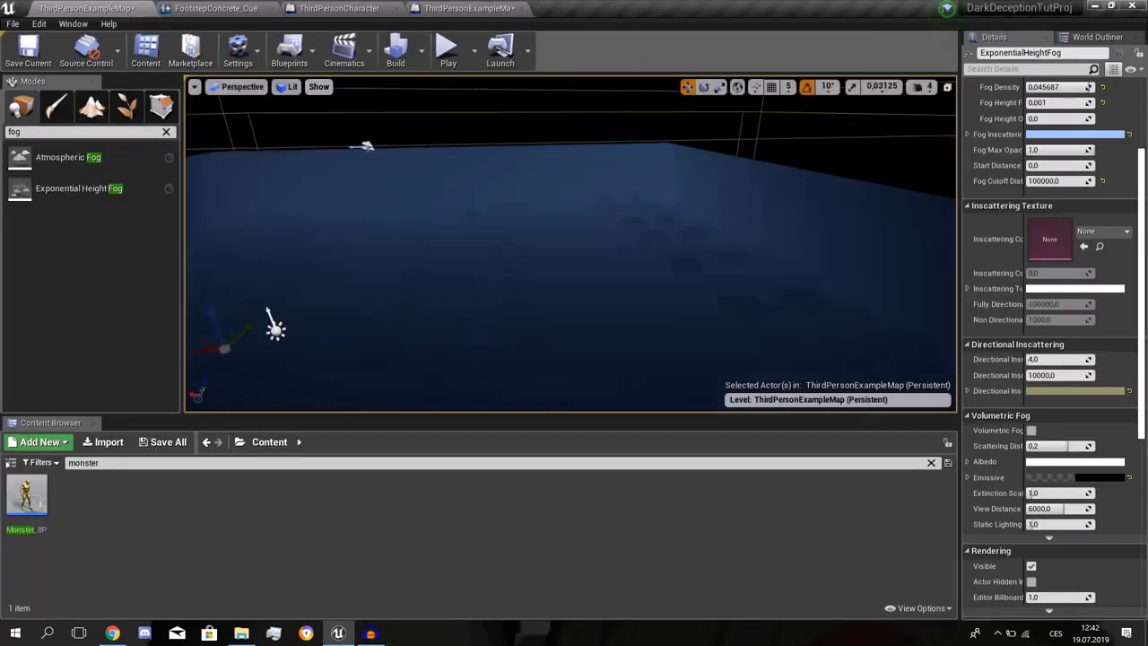
right_click_drag(570, 244, 529, 247)
Switch to Chrome, check the open tabs and close the UNDERTALE YELLOW GAMEPLAY one
left_click(112, 633)
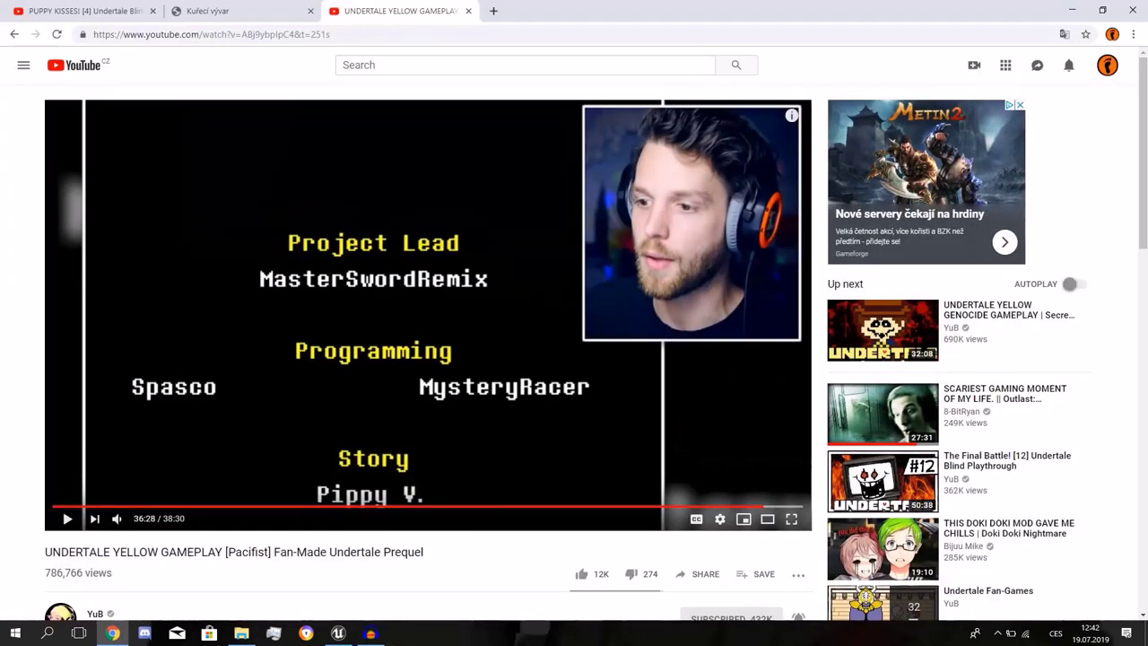
left_click(256, 11)
key("ctrl+shift+Tab")
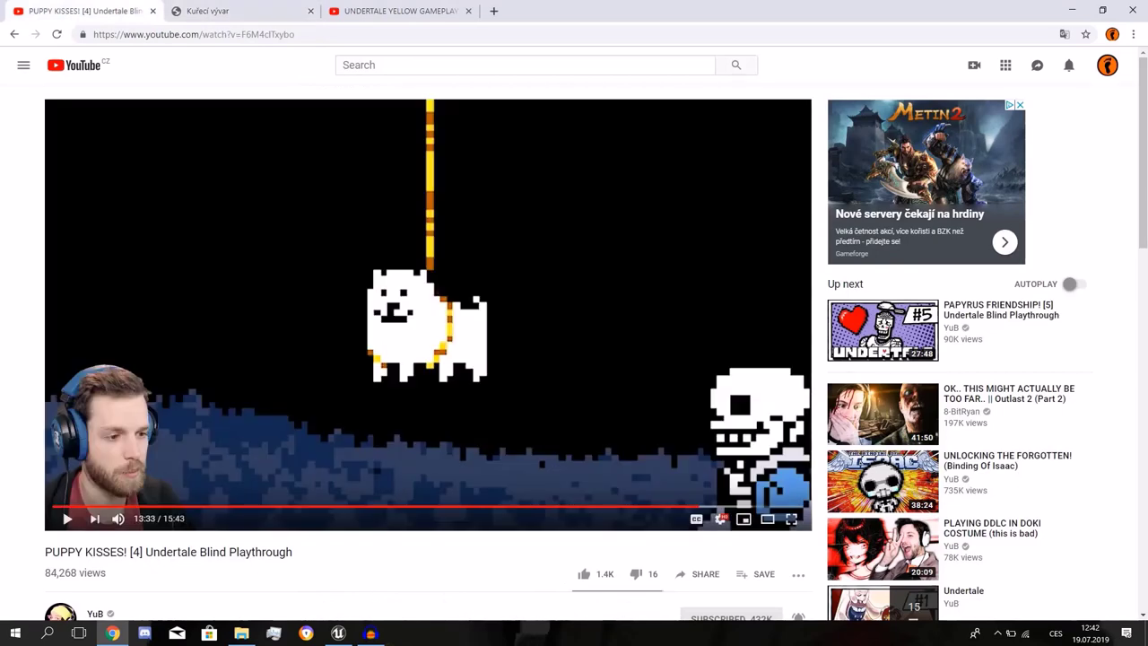
key("ctrl+shift+Tab")
key("ctrl+w")
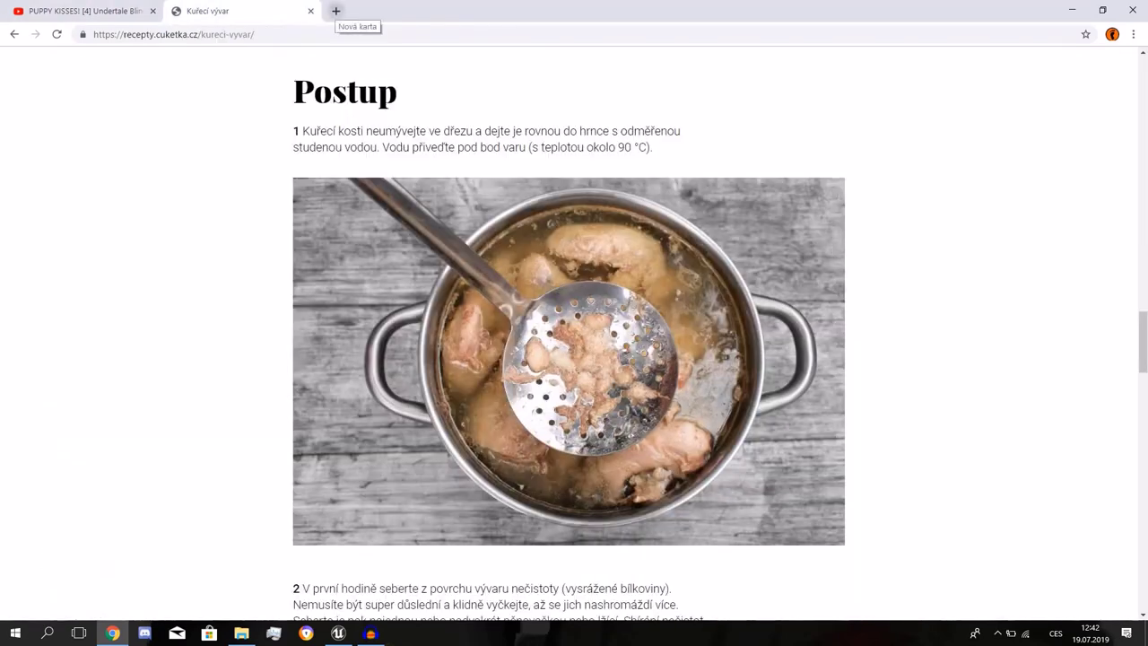
Load the StepGames channel's videos page in a new tab and open "Unreal Engine 4 - Dark deception FANGAME tutorial!"
left_click(336, 11)
type("https://www.youtube.com/channel/UCocPHtdesiU1y6a4qHwENog/videos")
key("Return")
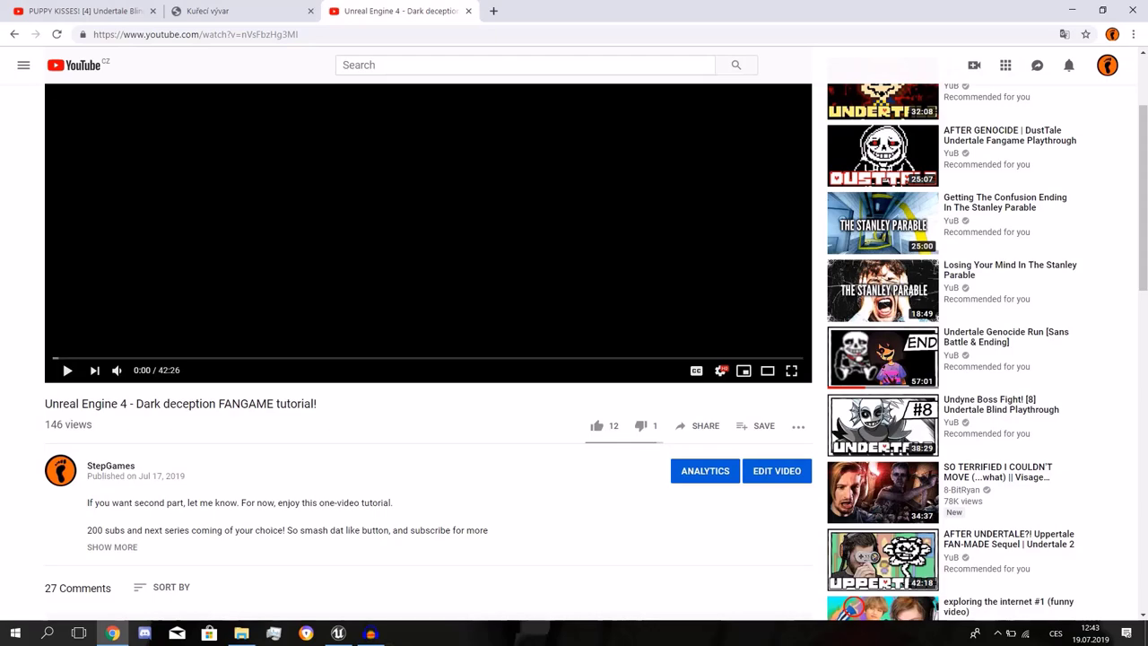
Read through the viewer comments under the Dark deception FANGAME tutorial video, highlighting the one below the pinned comment
right_click(548, 431)
scroll(548, 432, "down", 9)
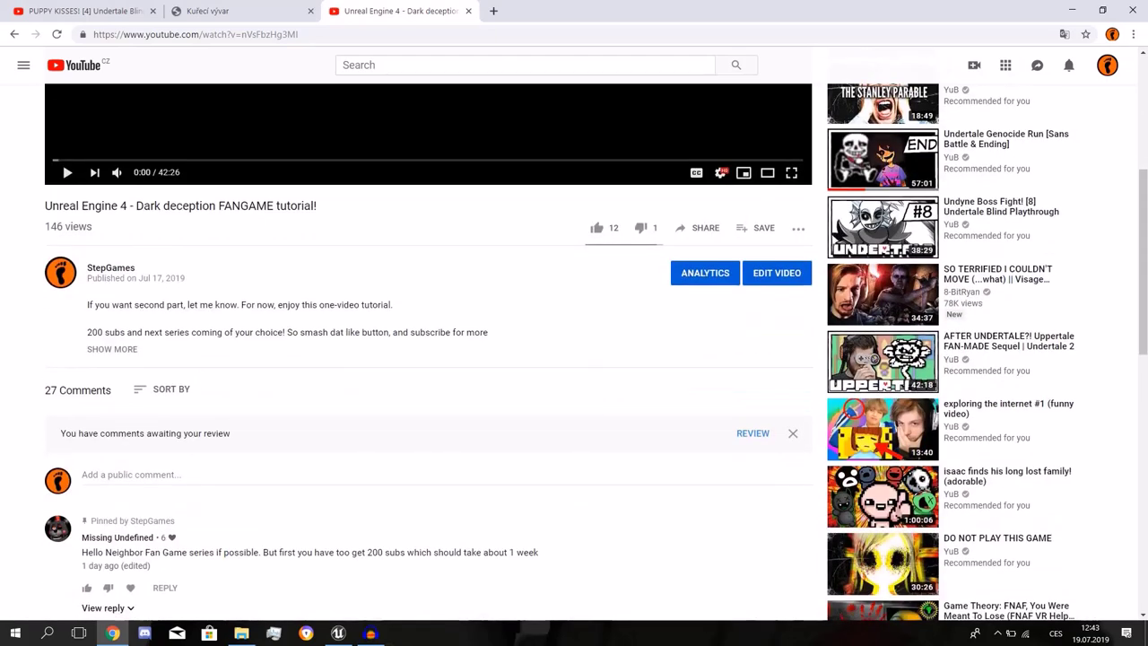
scroll(548, 431, "down", 6)
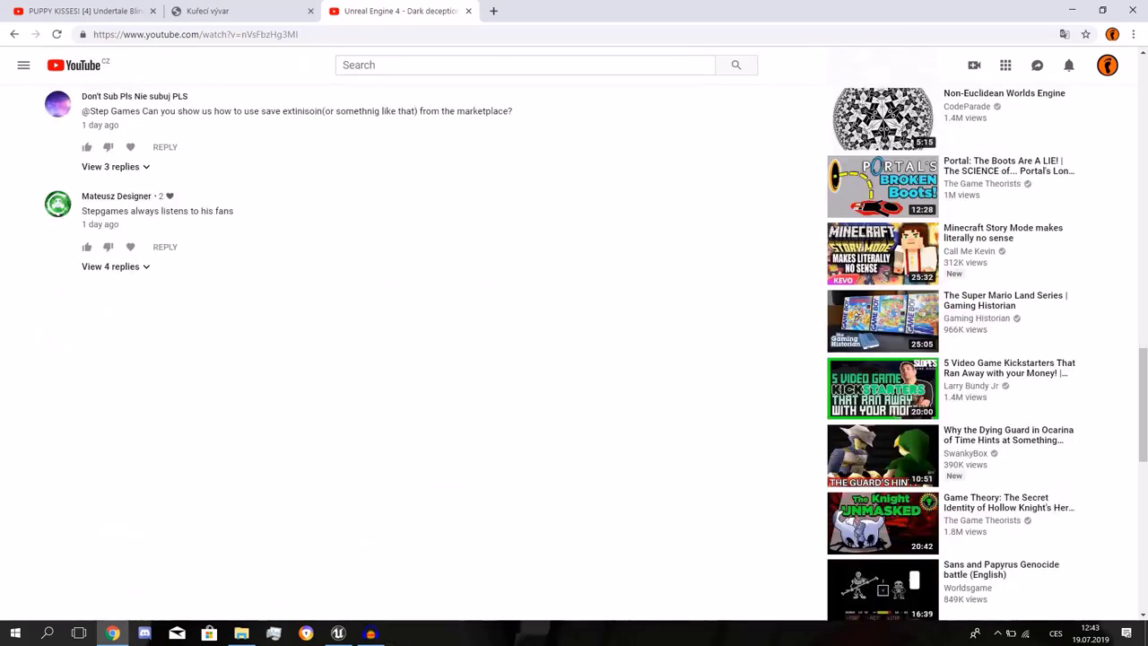
scroll(549, 431, "up", 3)
scroll(549, 431, "up", 1)
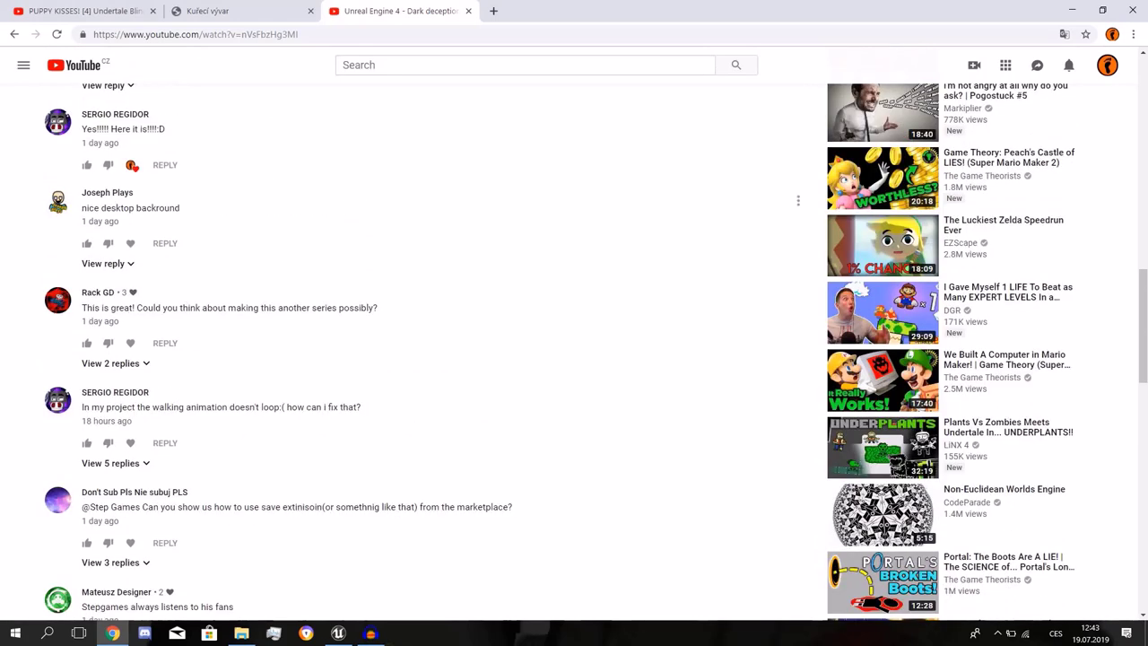
scroll(548, 431, "up", 2)
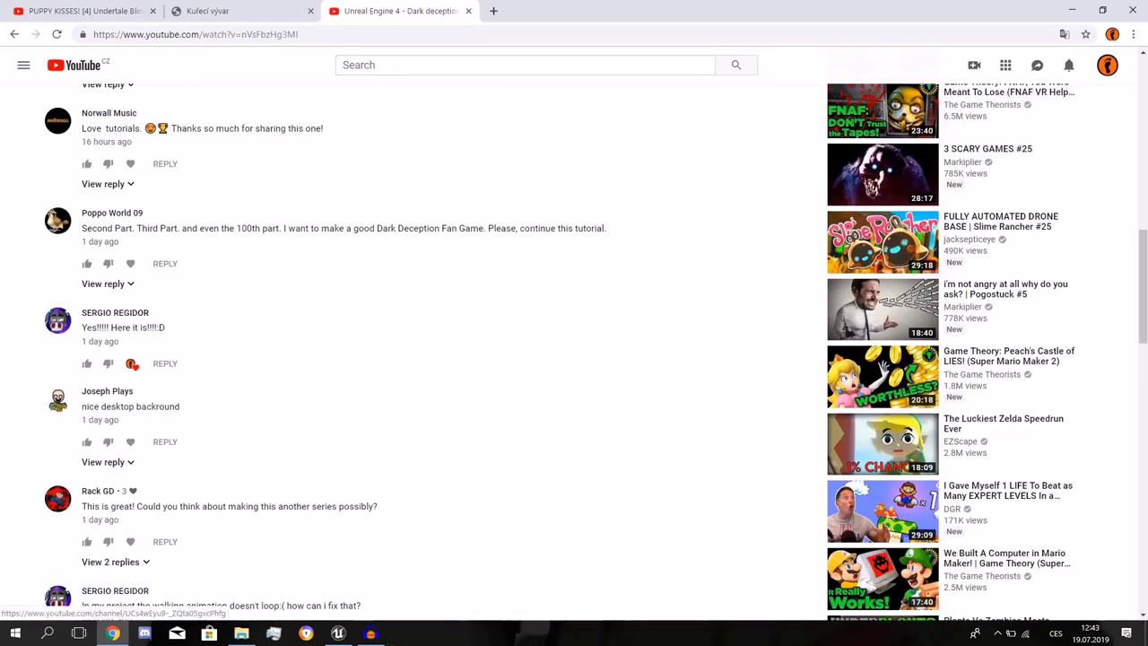
scroll(549, 431, "up", 2)
left_click_drag(82, 311, 133, 340)
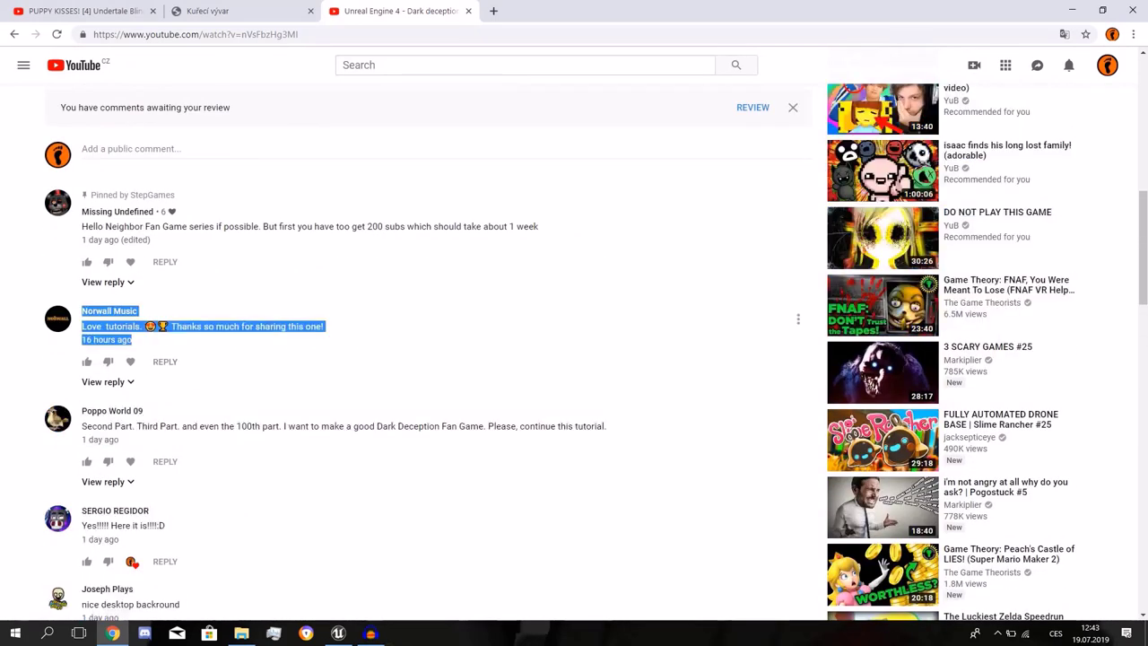
scroll(549, 431, "up", 3)
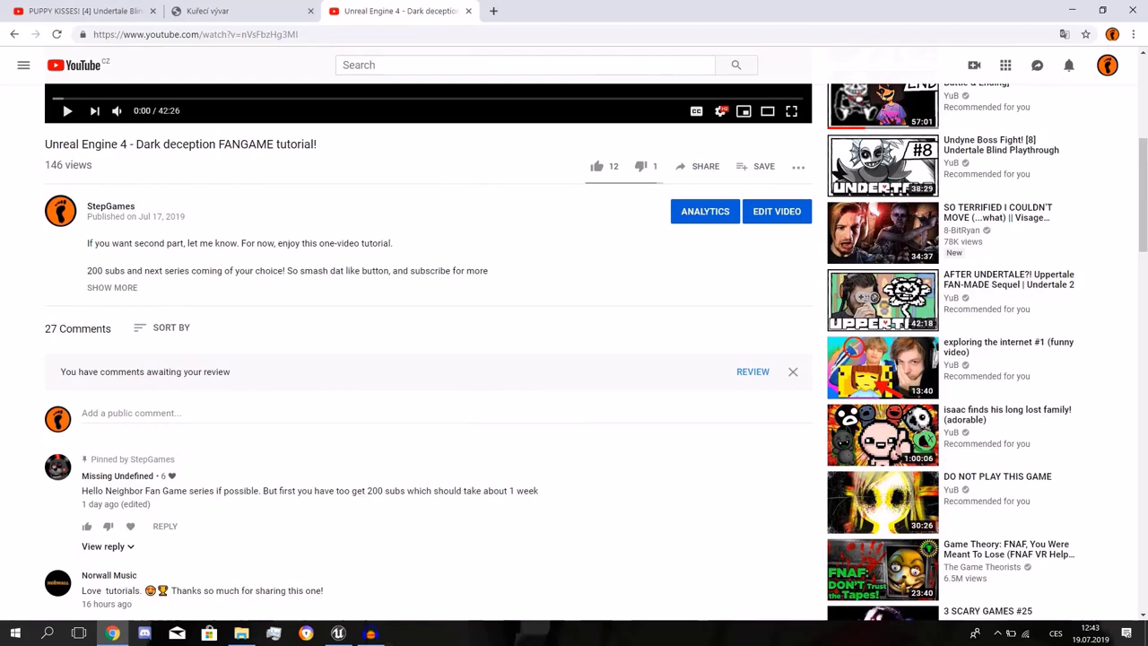
scroll(549, 358, "up", 5)
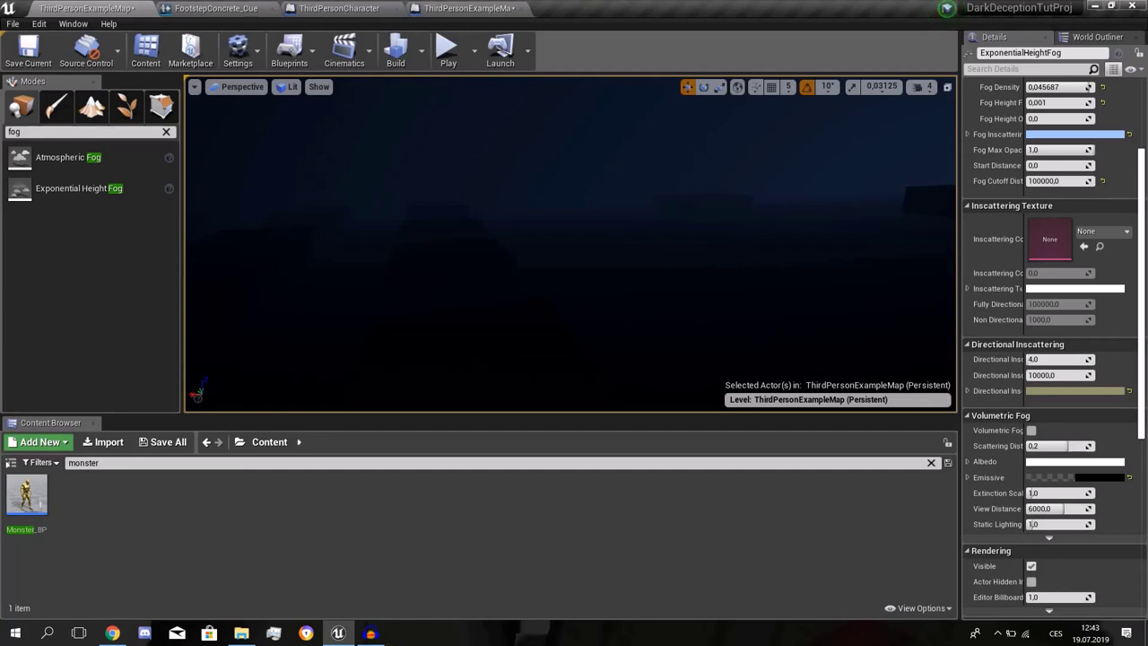
Switch back to Unreal Editor, select the large outer wall and look over the level's corridors, walls and shards
right_click_drag(570, 244, 780, 255)
right_click_drag(560, 219, 535, 221)
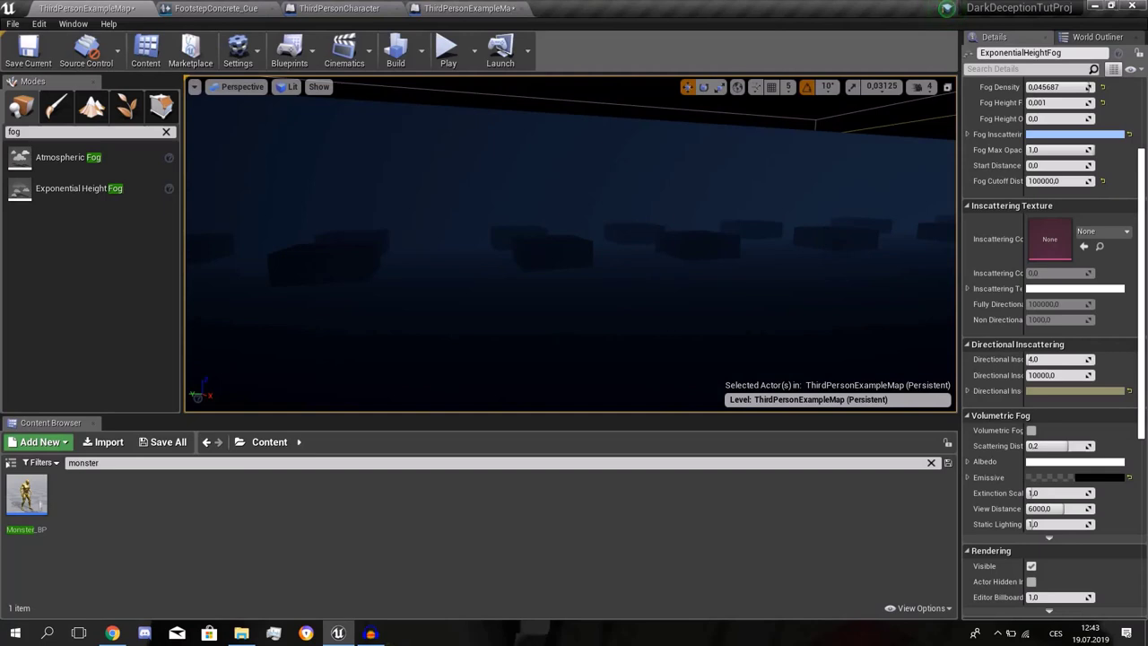
left_click(563, 186)
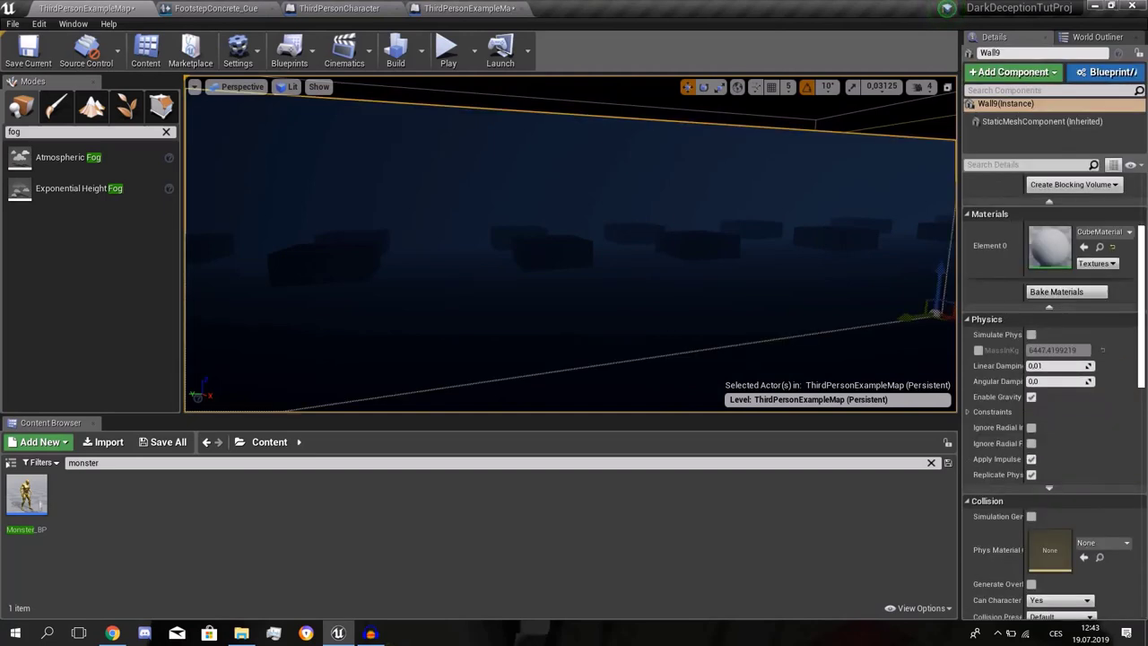
right_click_drag(563, 215, 1053, 199)
right_click_drag(443, 253, 583, 251)
right_click_drag(414, 268, 411, 269)
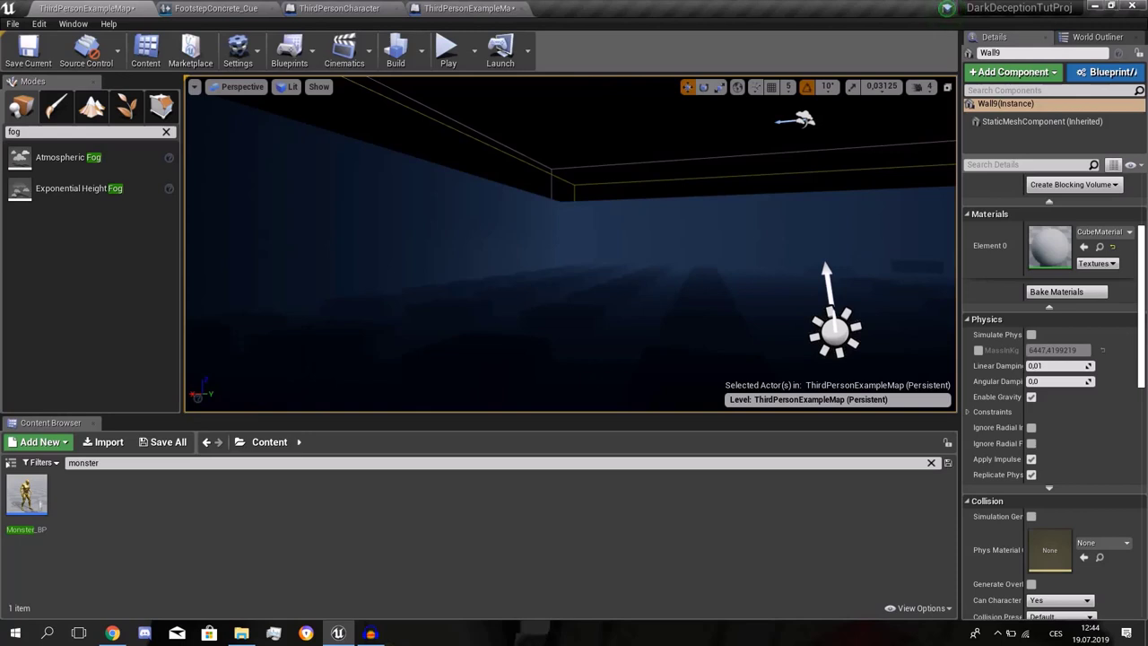
right_click_drag(570, 244, 690, 246)
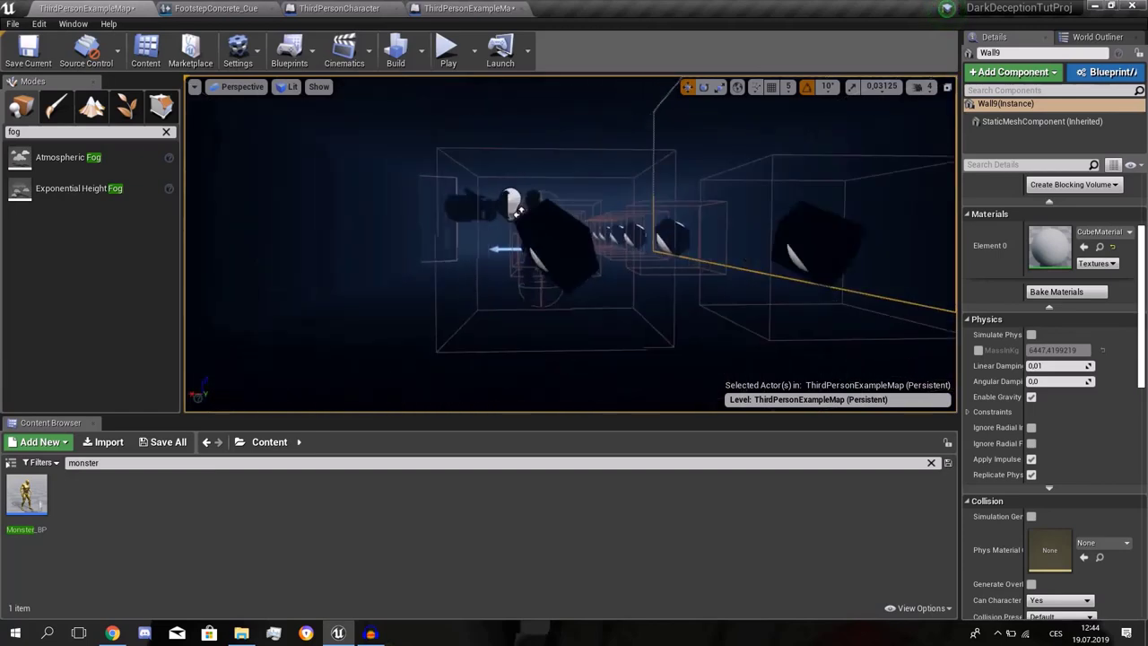